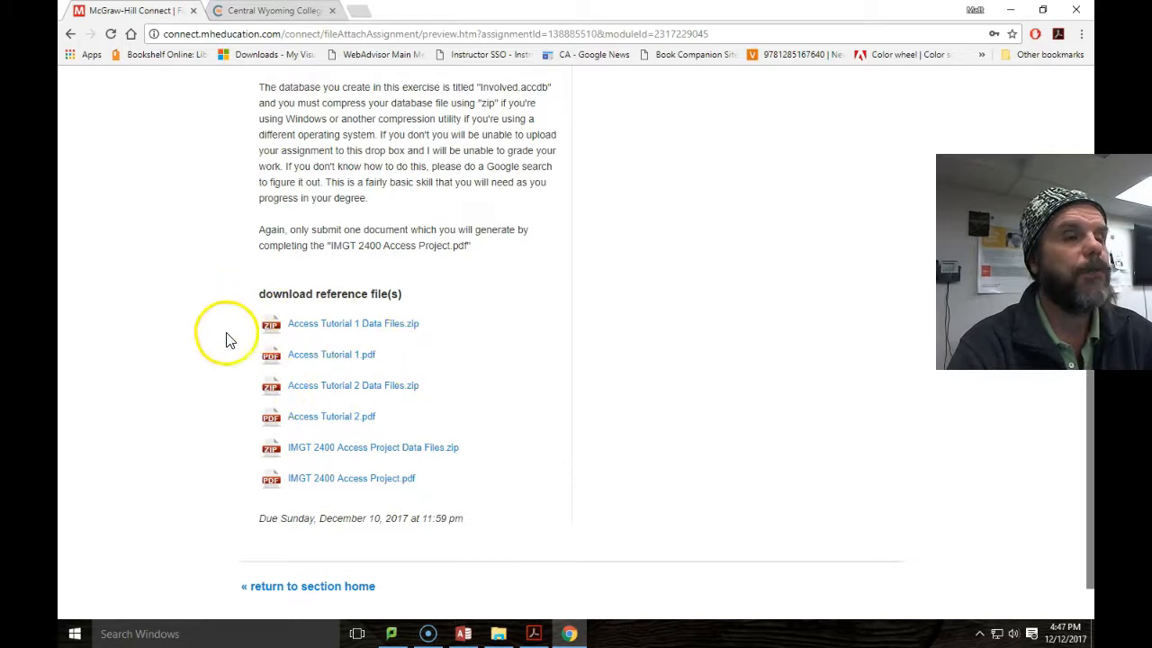
Highlight the reference file links and the IMGT 2400 Access Project.pdf link on the page.
left_click_drag(242, 323, 457, 419)
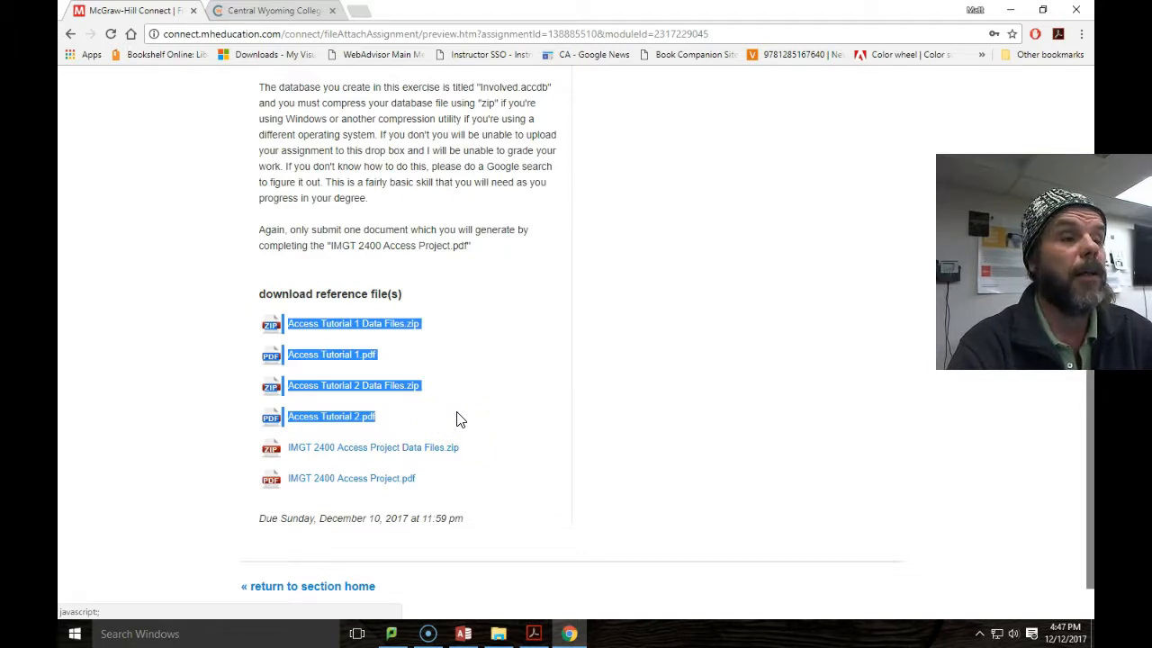
mouse_move(508, 453)
left_mouse_down()
mouse_move(381, 452)
mouse_move(486, 453)
left_mouse_up()
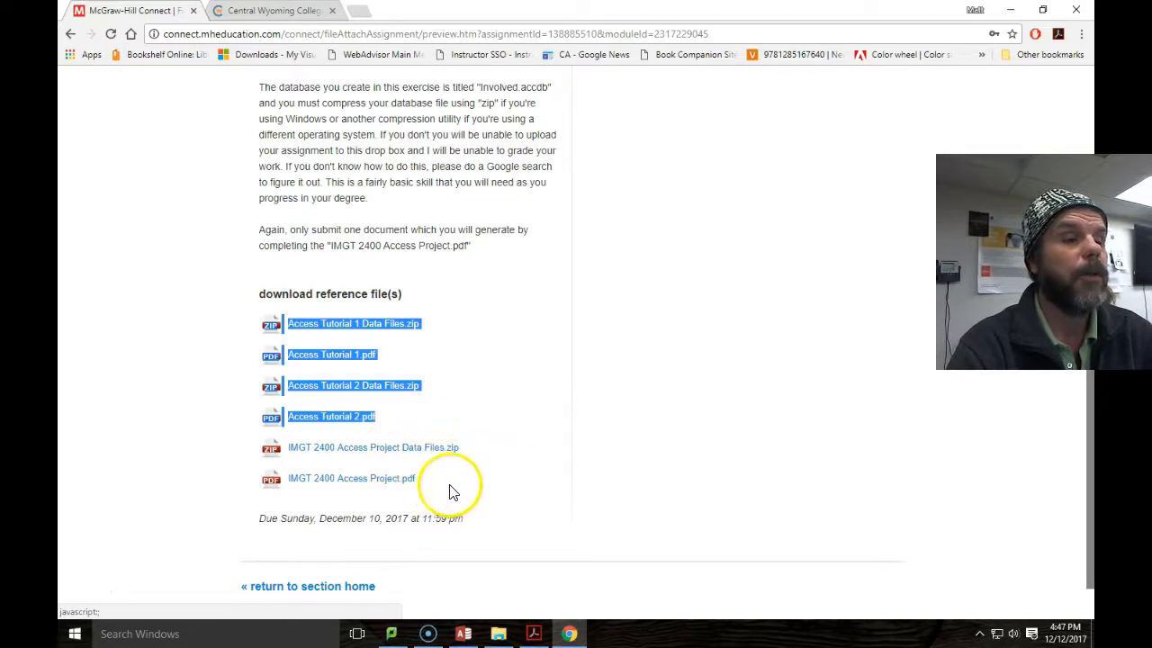
left_click_drag(241, 483, 484, 493)
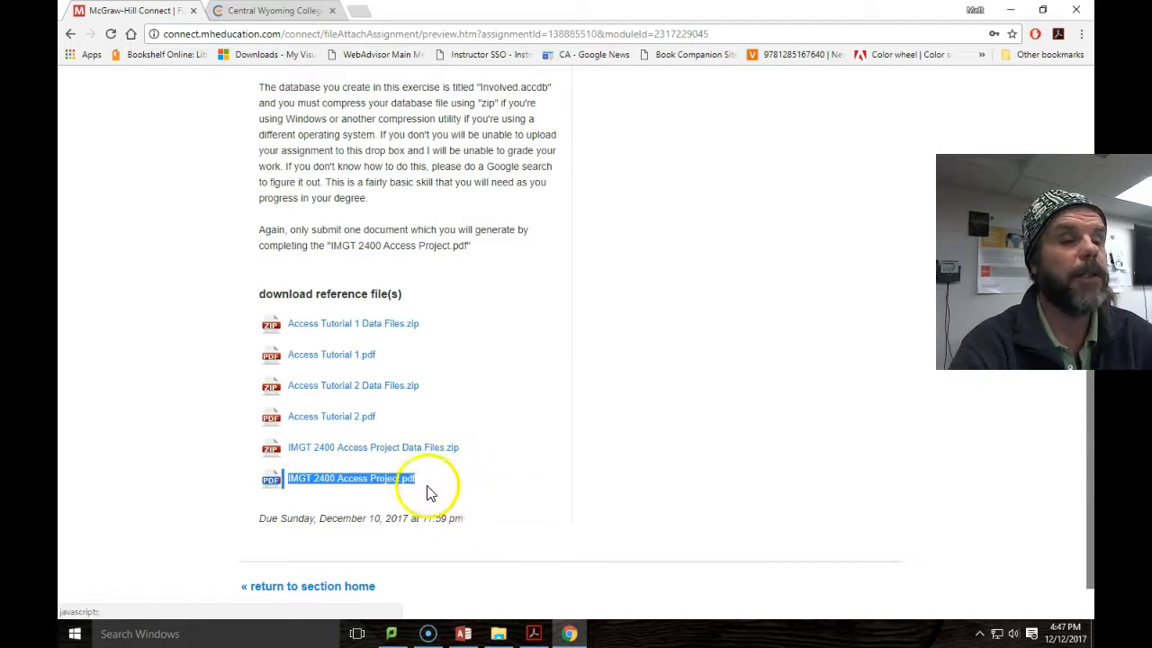
left_click_drag(454, 448, 344, 450)
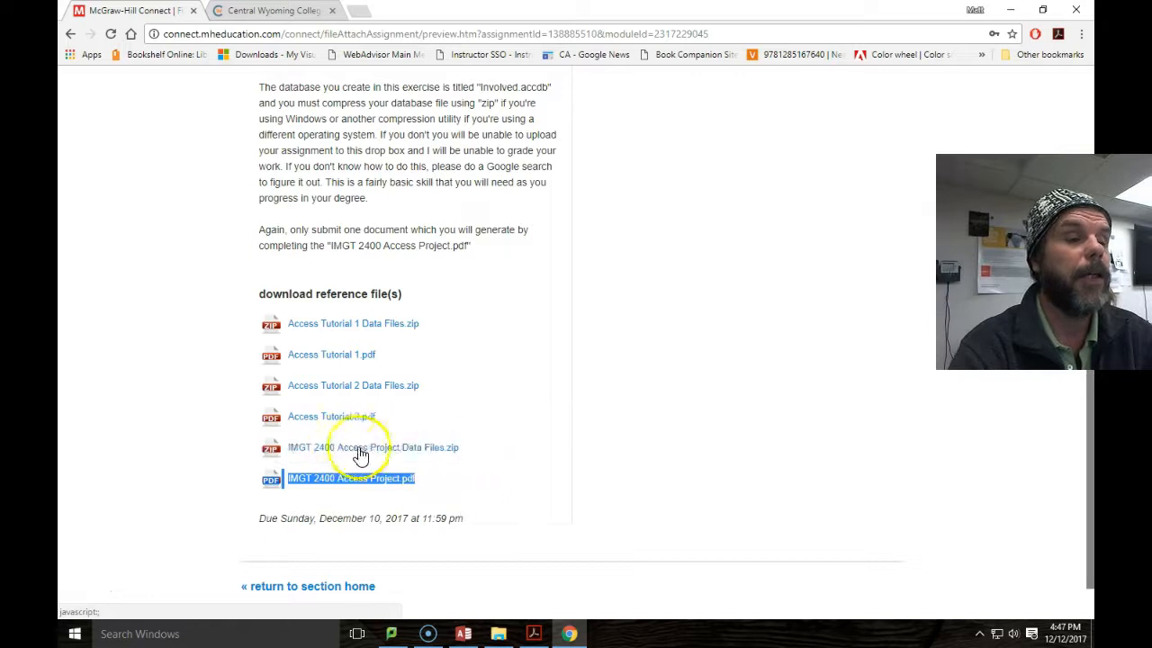
left_click_drag(268, 451, 412, 461)
Download and save the Access Project Data Files zip and the Access Project PDF to Downloads.
left_click(413, 459)
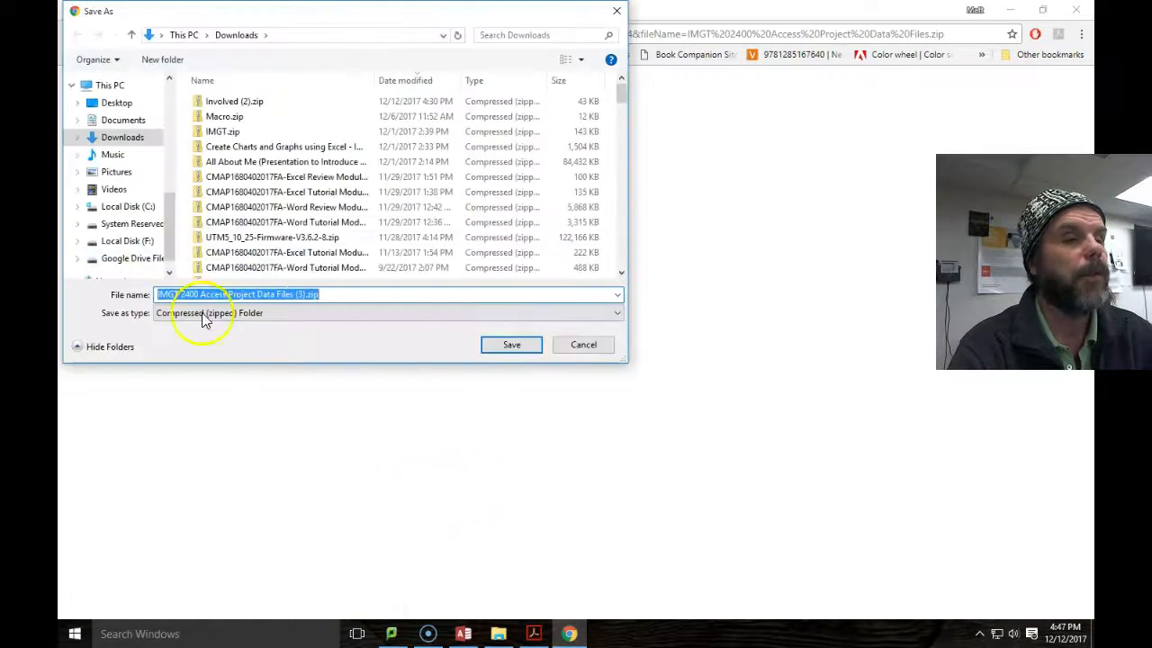
left_click(520, 350)
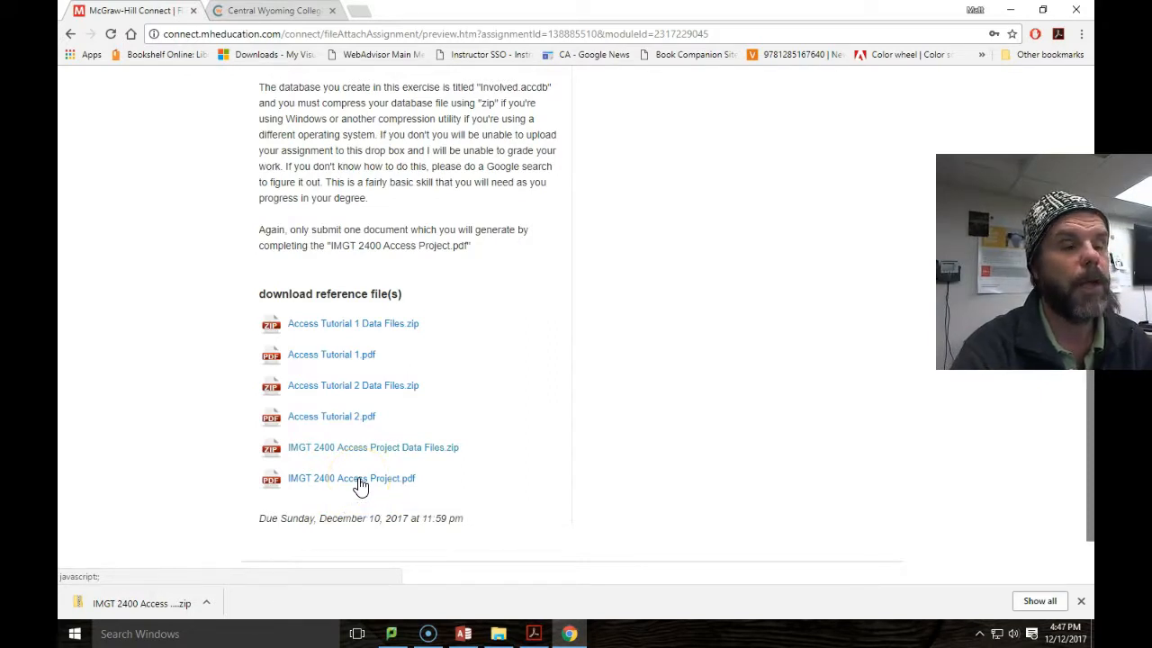
left_click(360, 486)
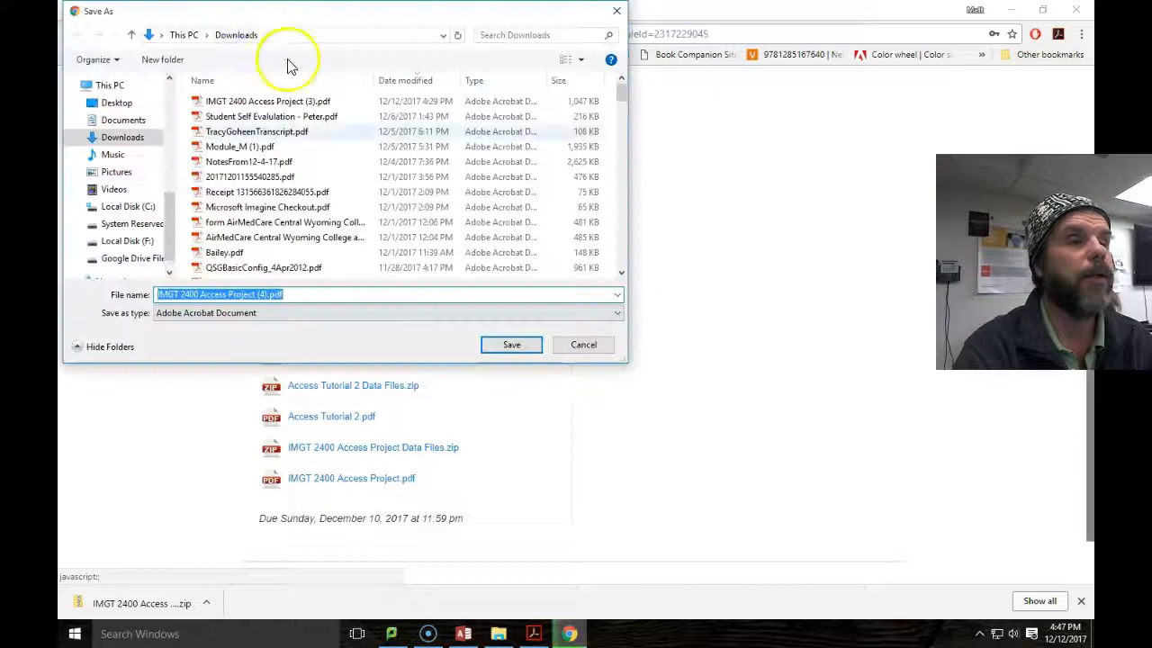
left_click(511, 346)
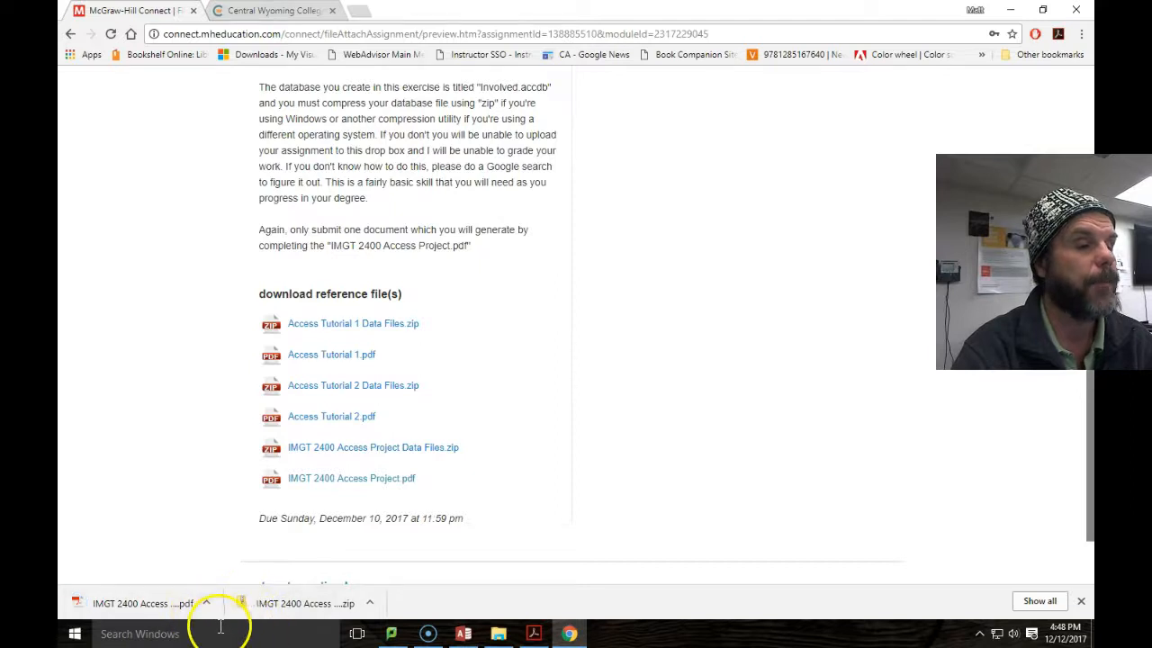
Open the downloaded project PDF zoomed in three levels, then show the Data Files zip in its folder.
left_click(179, 609)
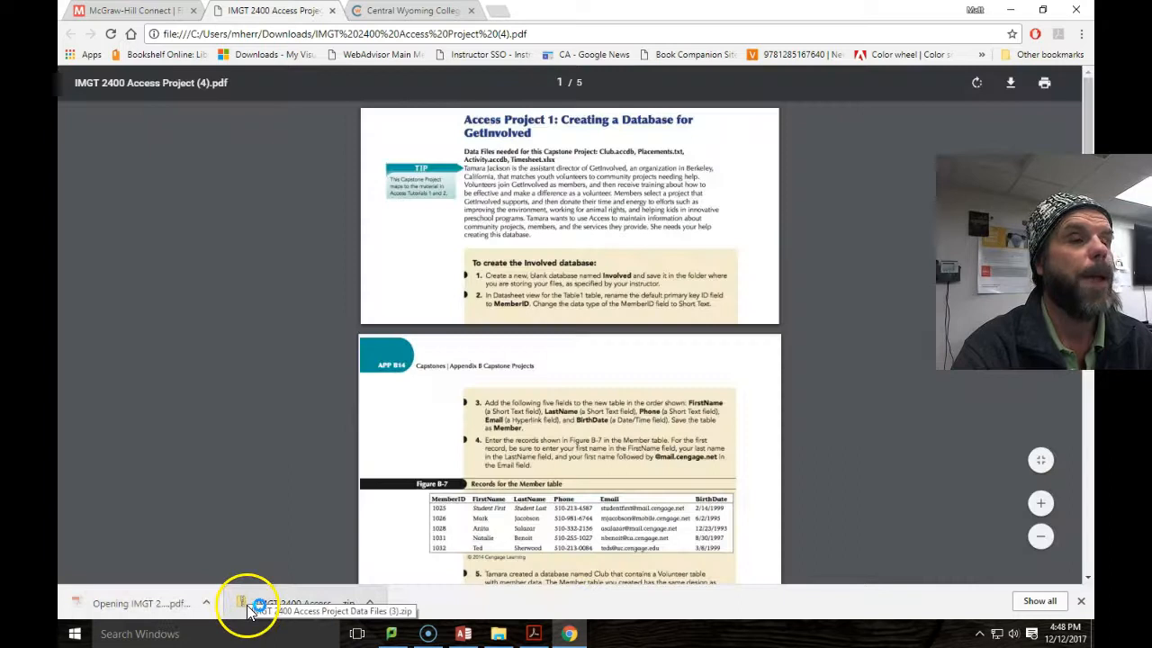
left_click(1041, 503)
left_click(1041, 503)
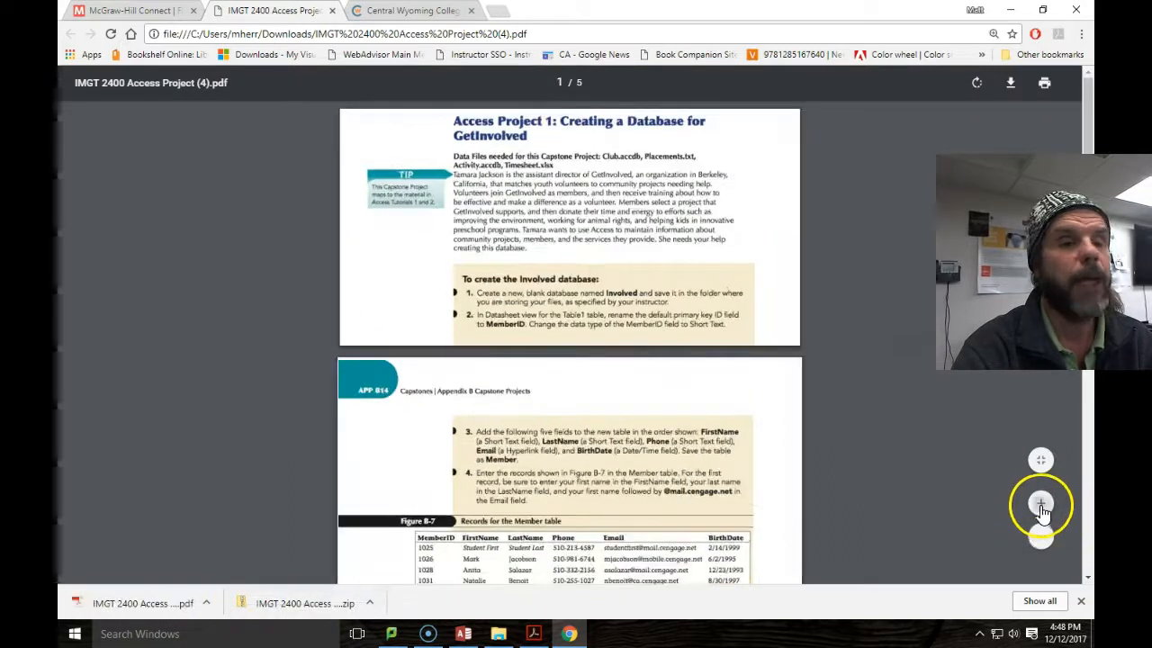
left_click(1041, 503)
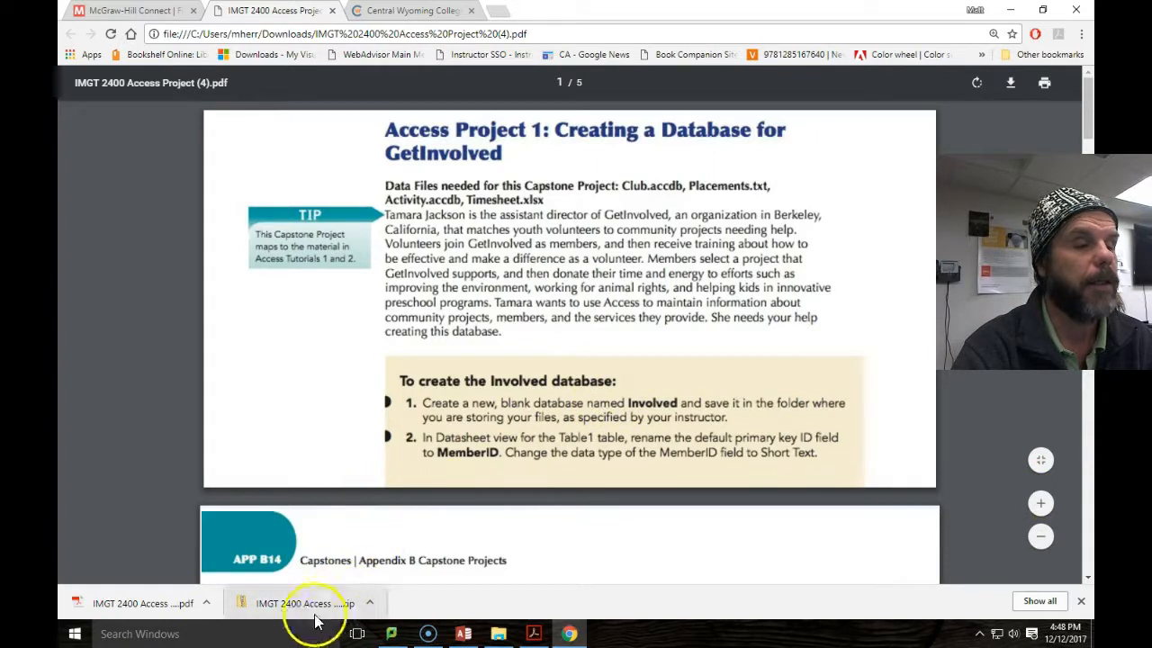
left_click(371, 604)
left_click(402, 555)
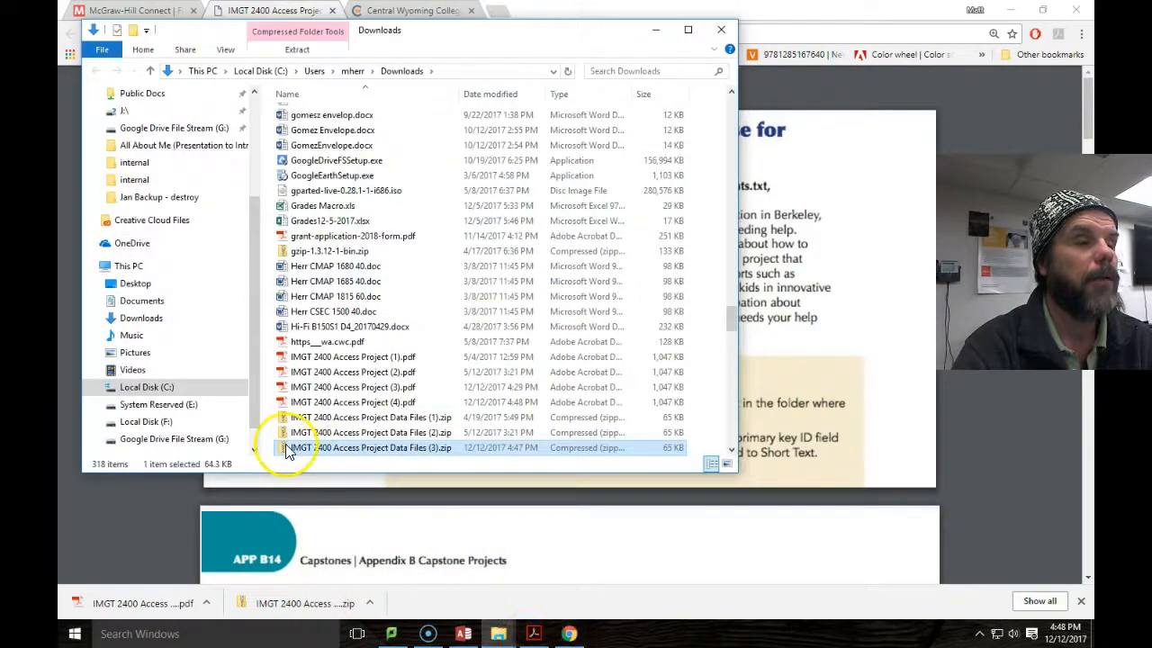
Extract all the zip's data files into a folder beside the zip.
right_click(286, 453)
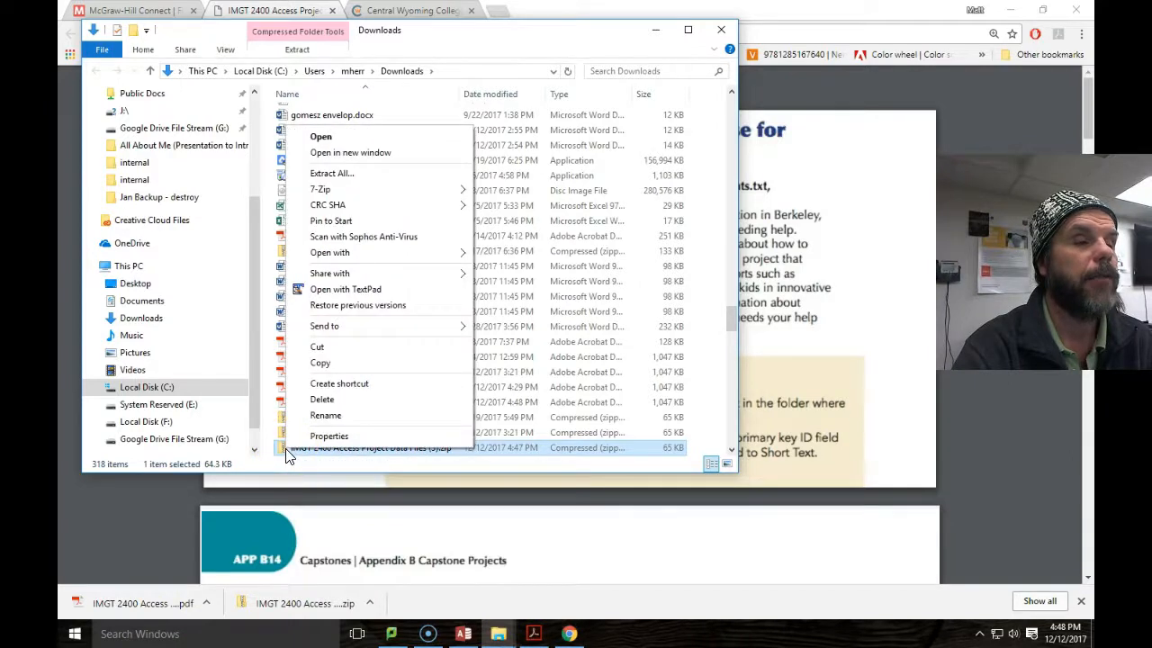
left_click(399, 174)
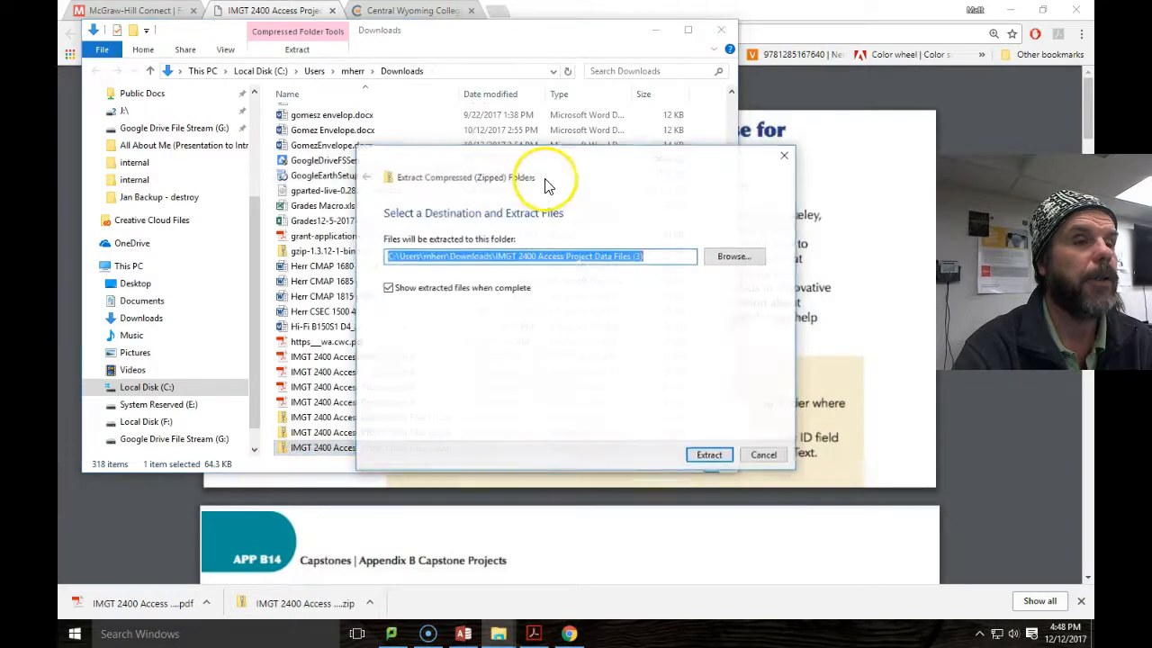
left_click(710, 454)
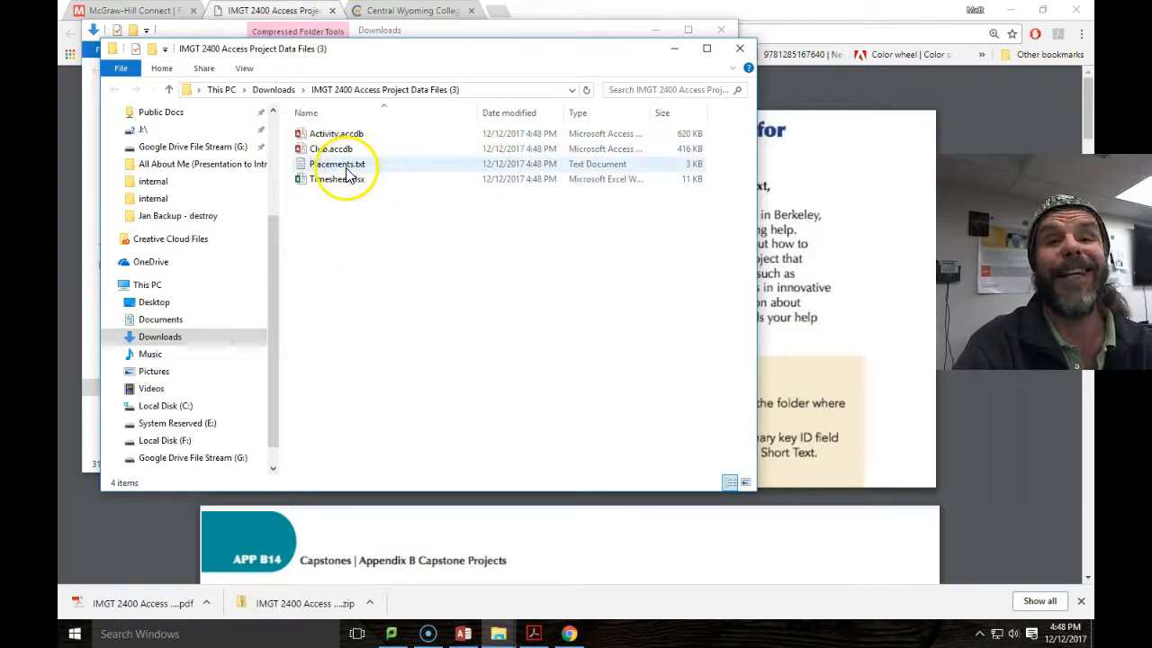
Open Timesheet.xlsx, then close the extracted files window and the Downloads window.
double_click(336, 179)
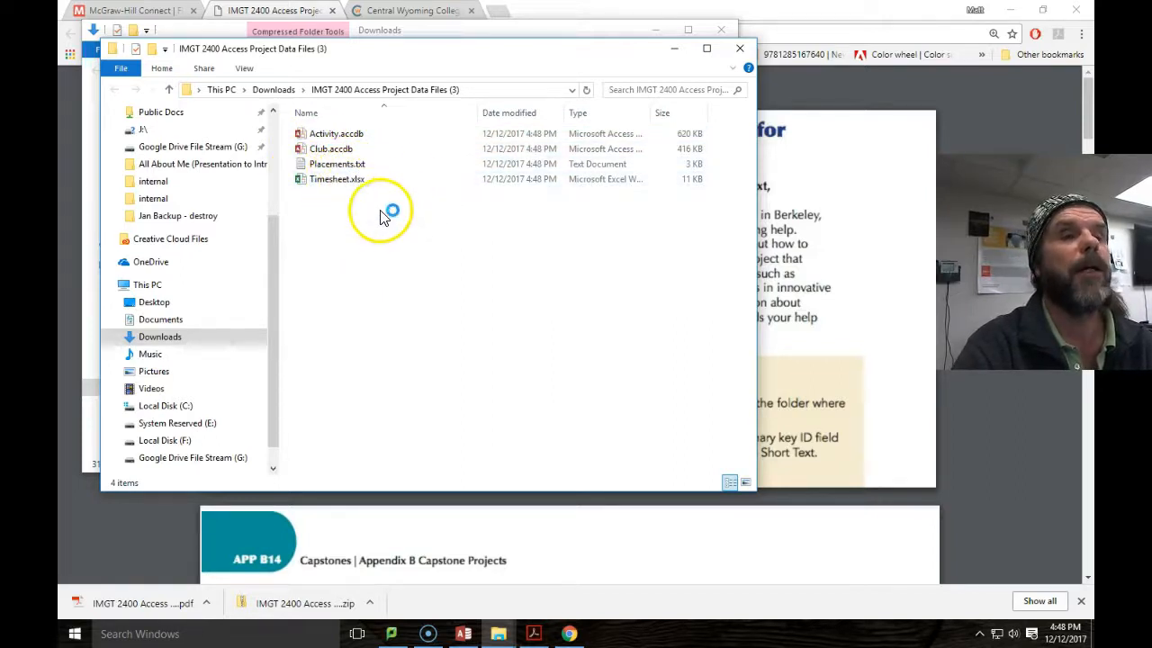
left_click(673, 49)
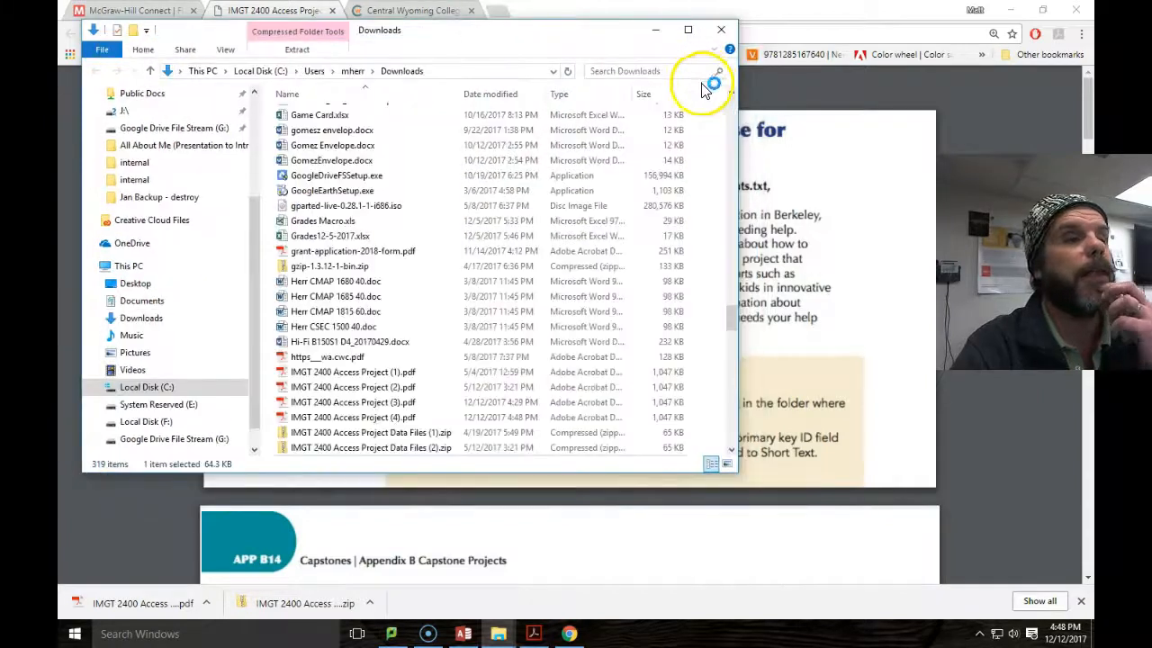
left_click(723, 37)
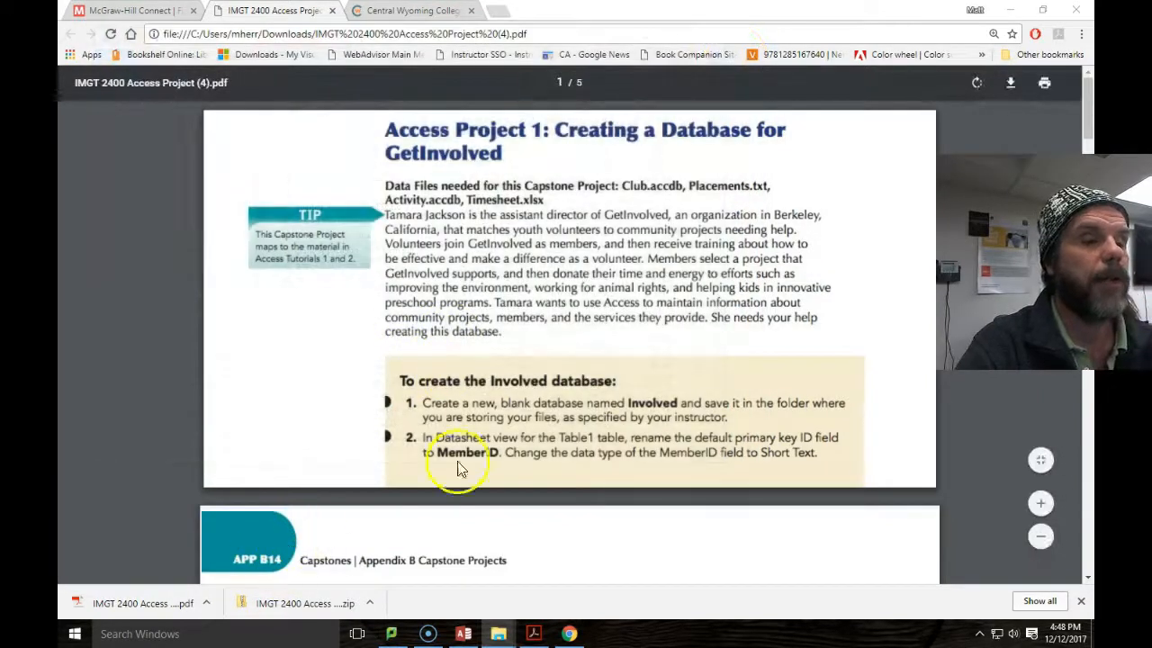
scroll(500, 392, "down", 3)
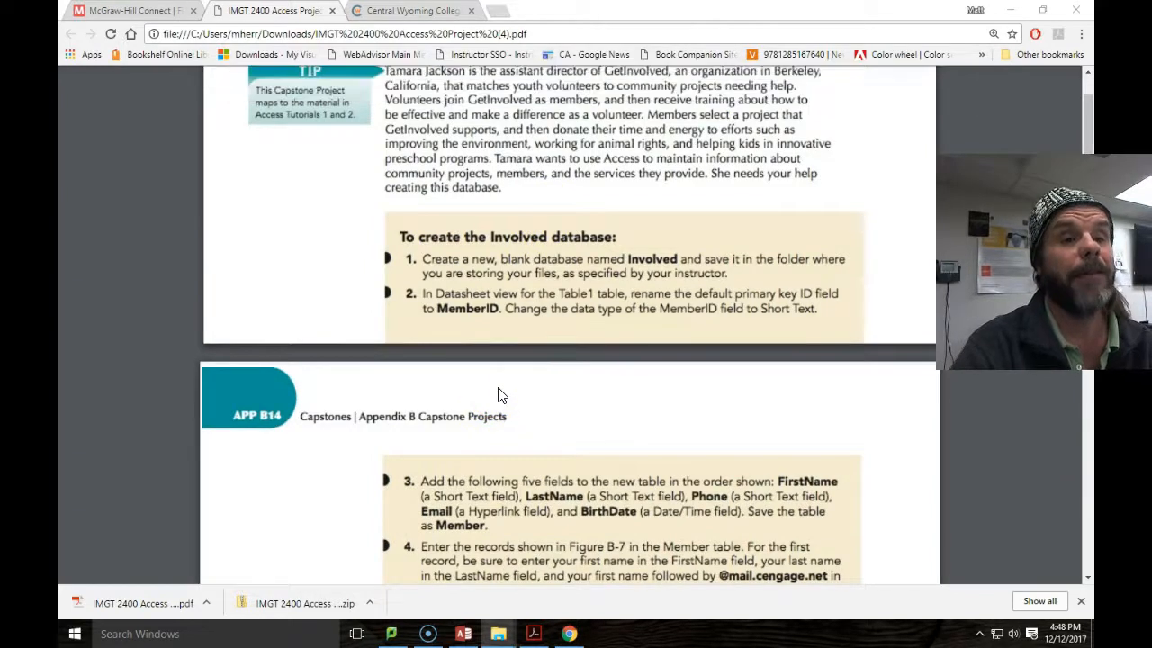
left_click(500, 378)
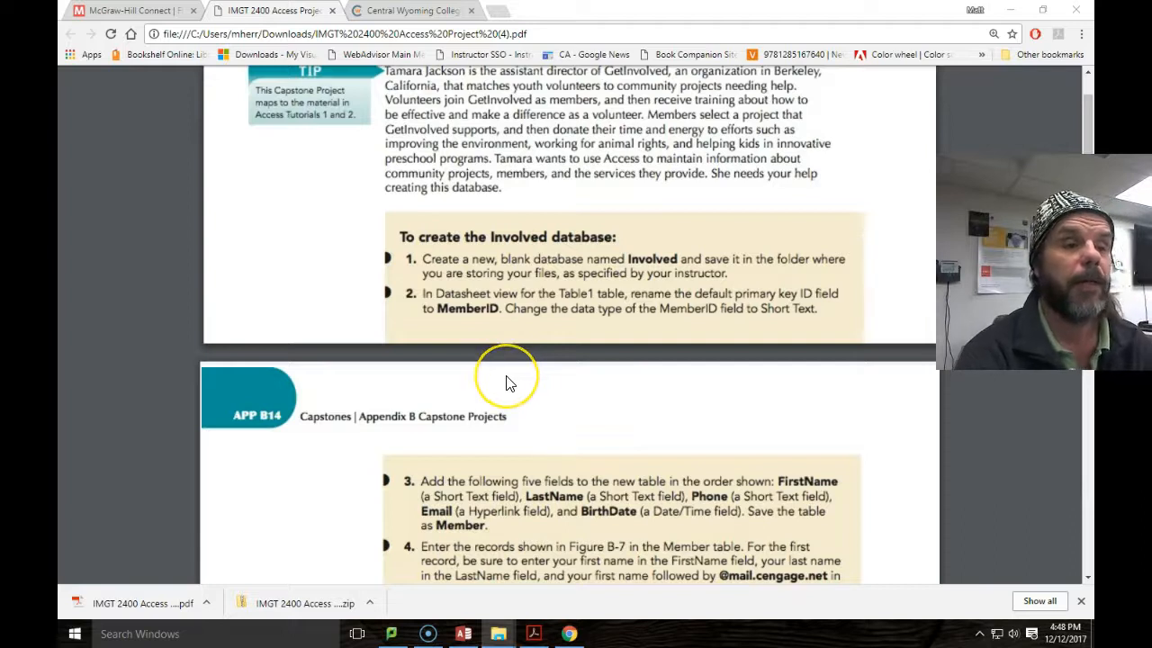
left_click(499, 385)
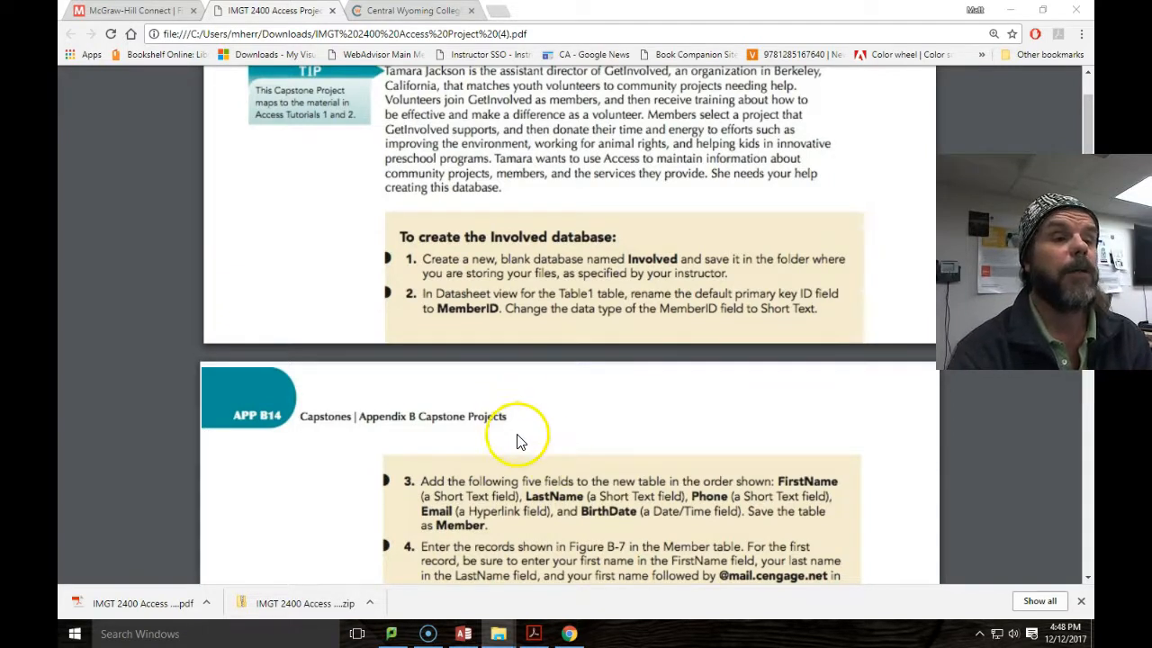
Start a blank database, rename Database9.accdb to Involved.accdb, and browse for its save folder.
left_click(475, 637)
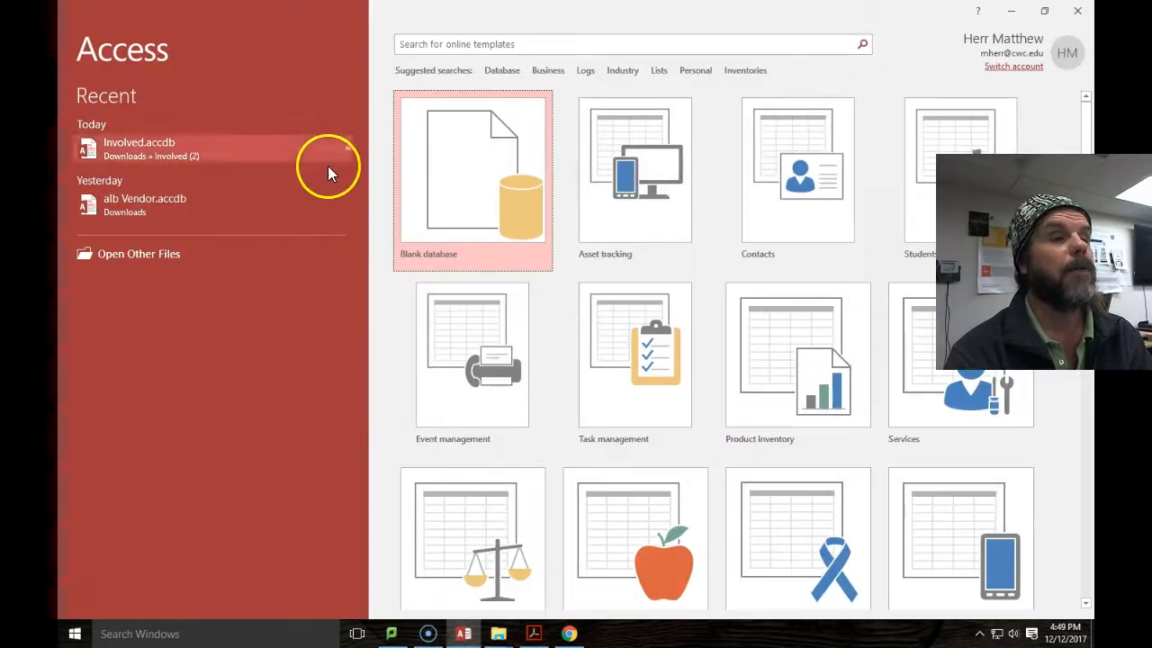
left_click(465, 206)
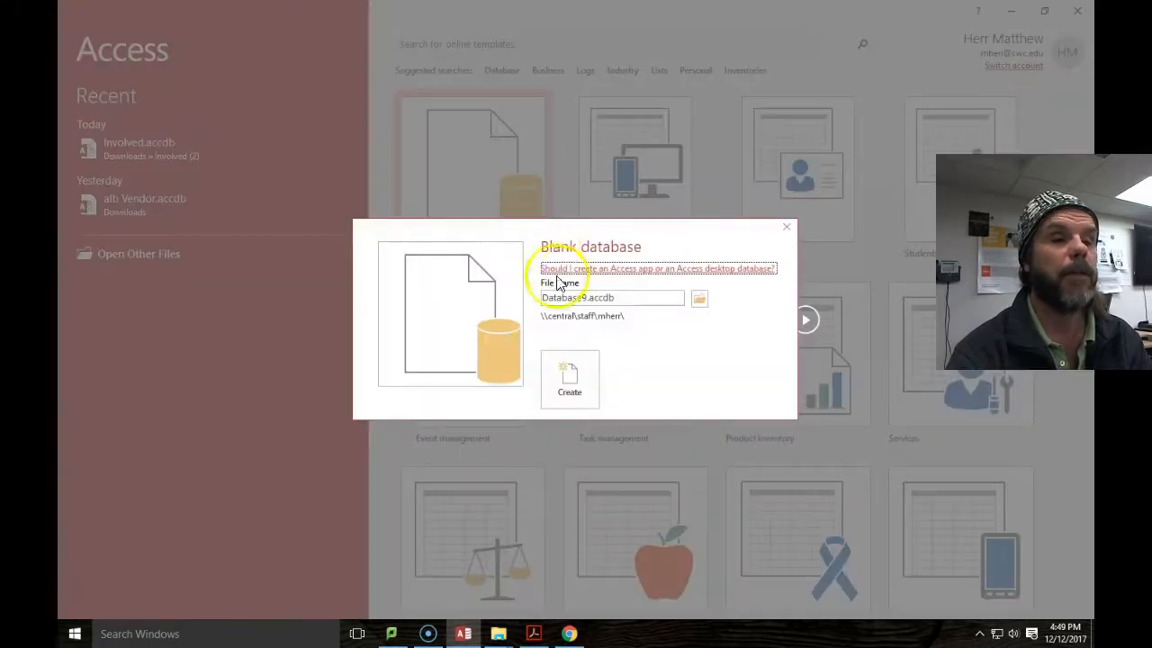
double_click(577, 301)
left_click(587, 302)
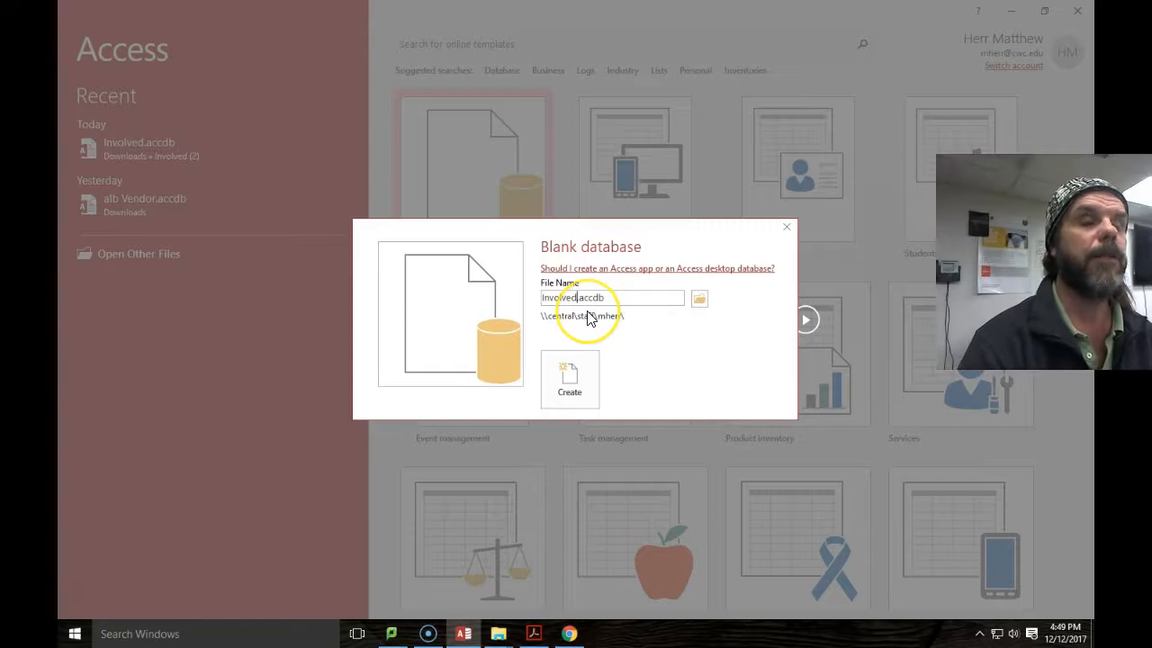
left_click(701, 300)
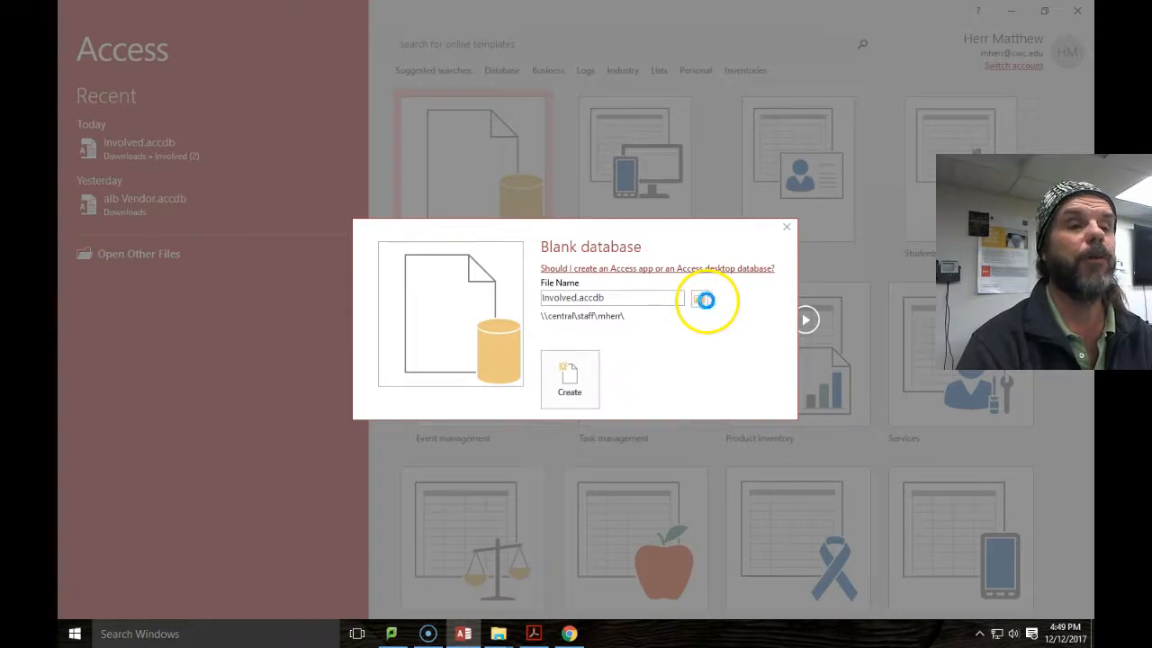
left_click(705, 300)
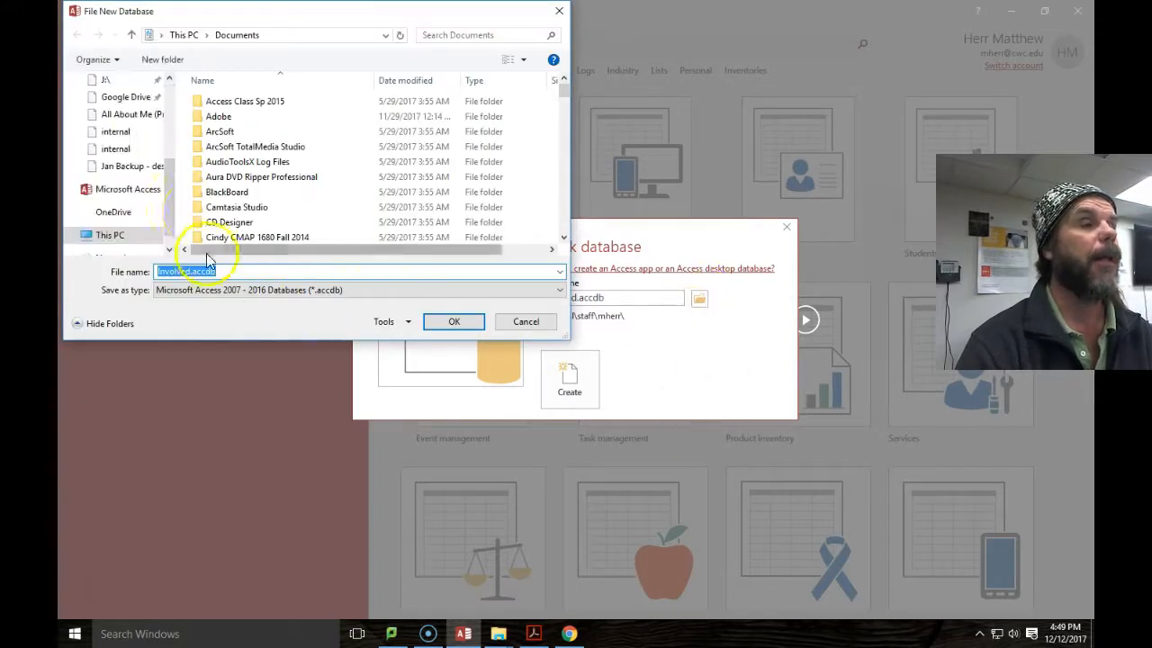
Choose Desktop as the save location for Involved.accdb and create the database.
left_click_drag(167, 180, 169, 106)
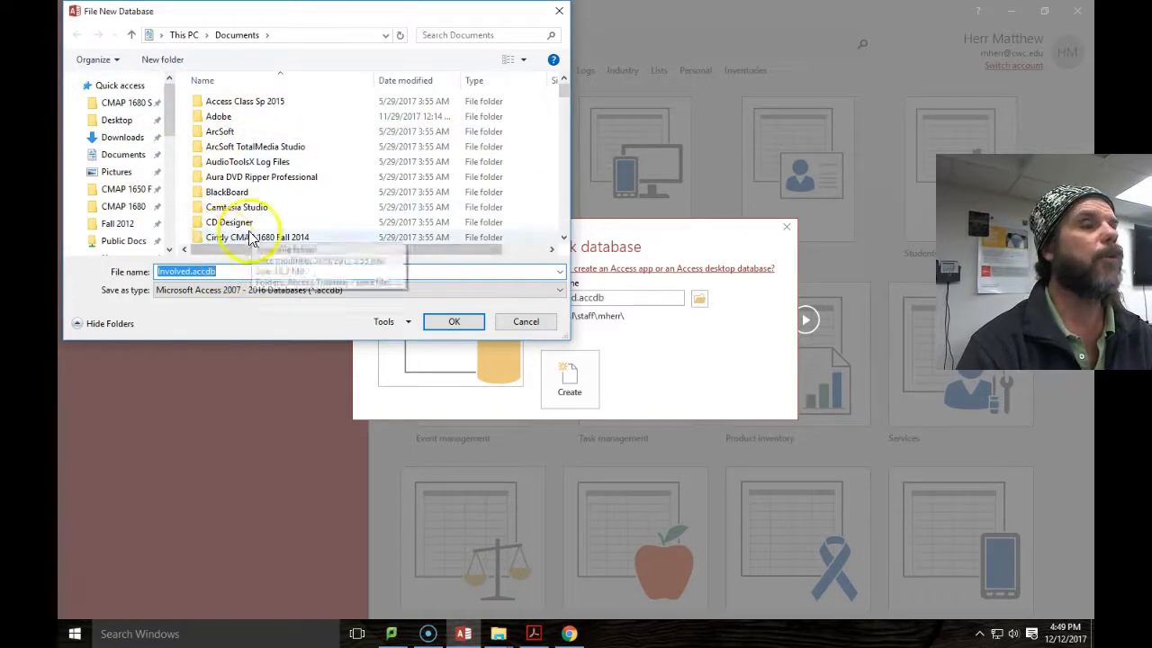
left_click_drag(171, 120, 167, 180)
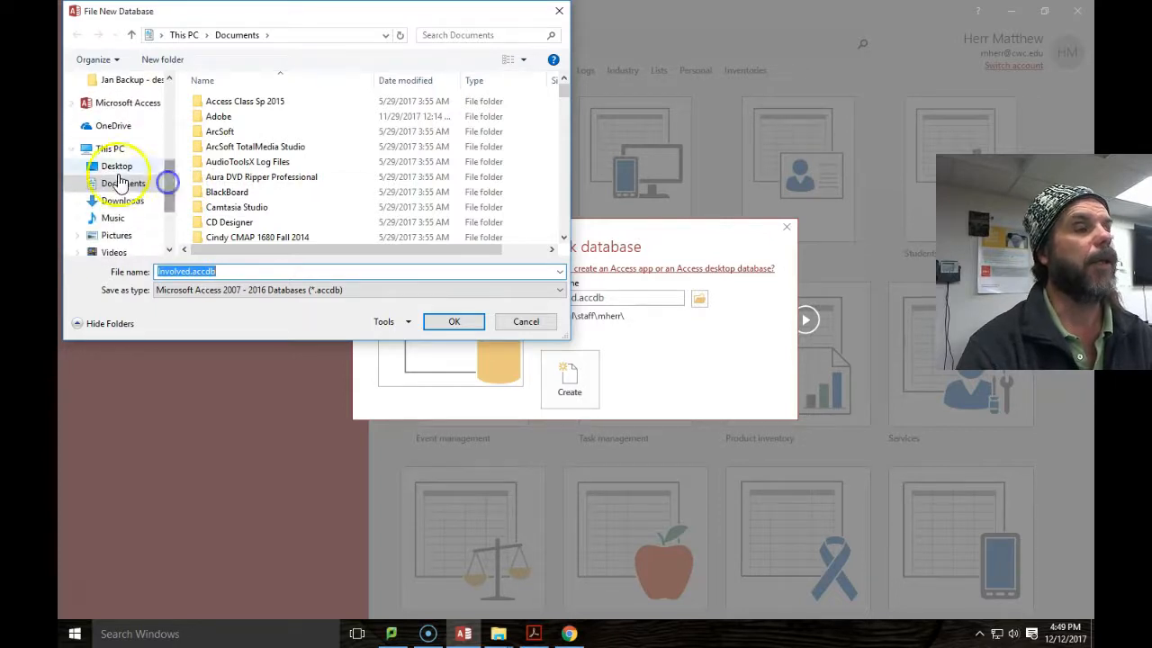
left_click(135, 165)
left_click(342, 270)
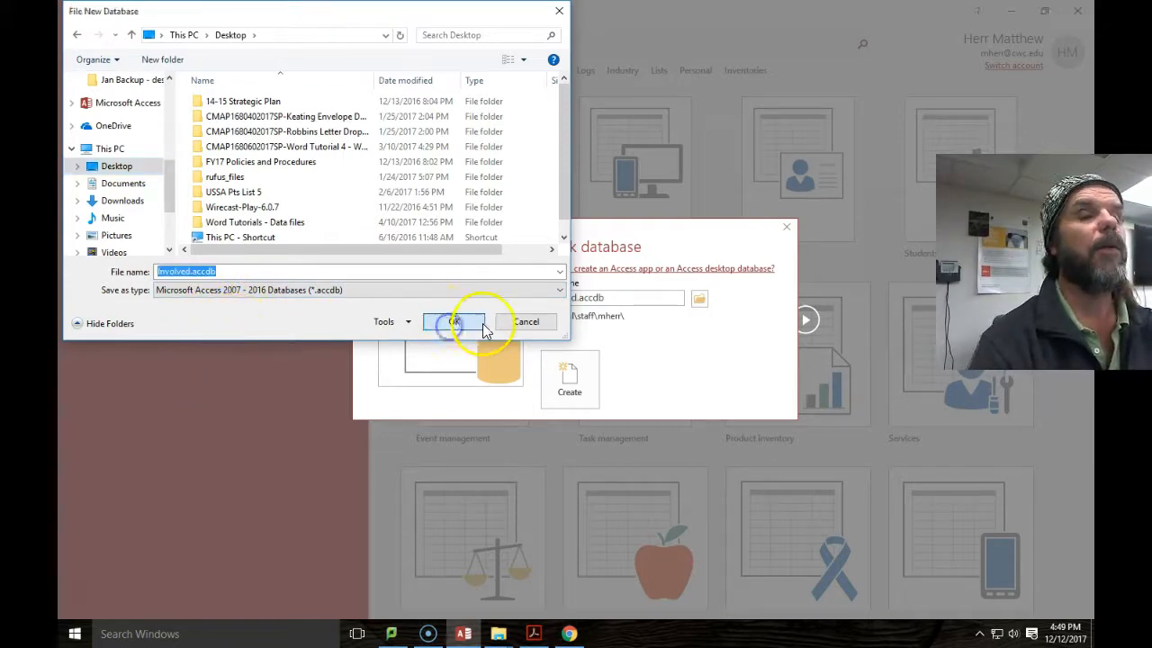
left_click(454, 326)
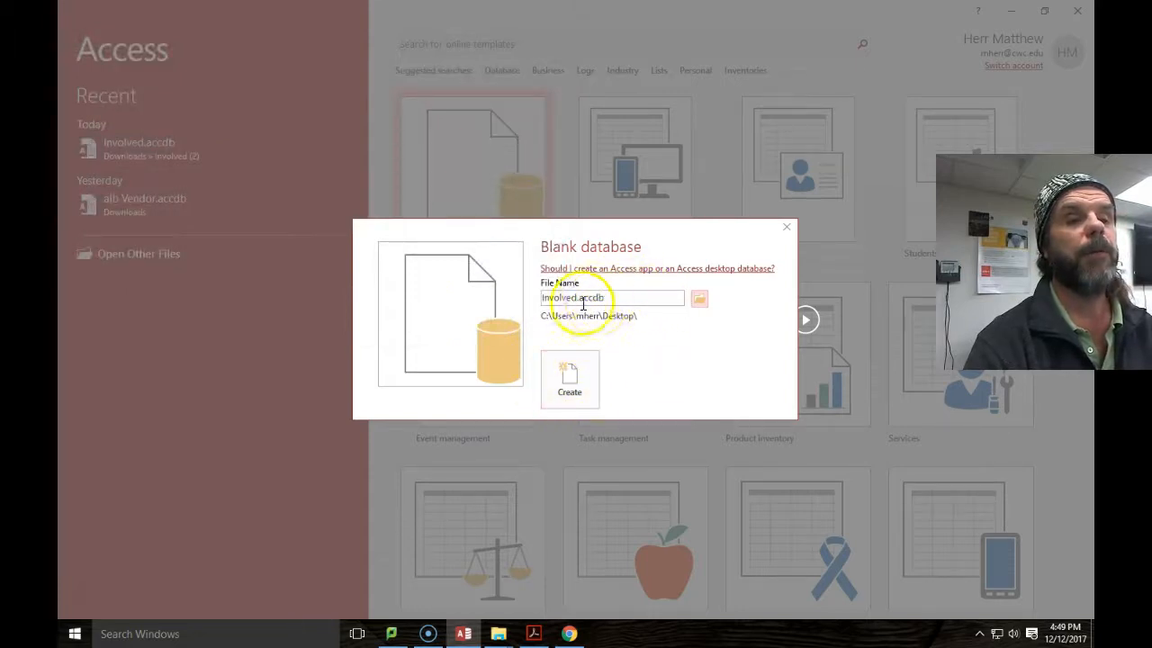
left_click(570, 385)
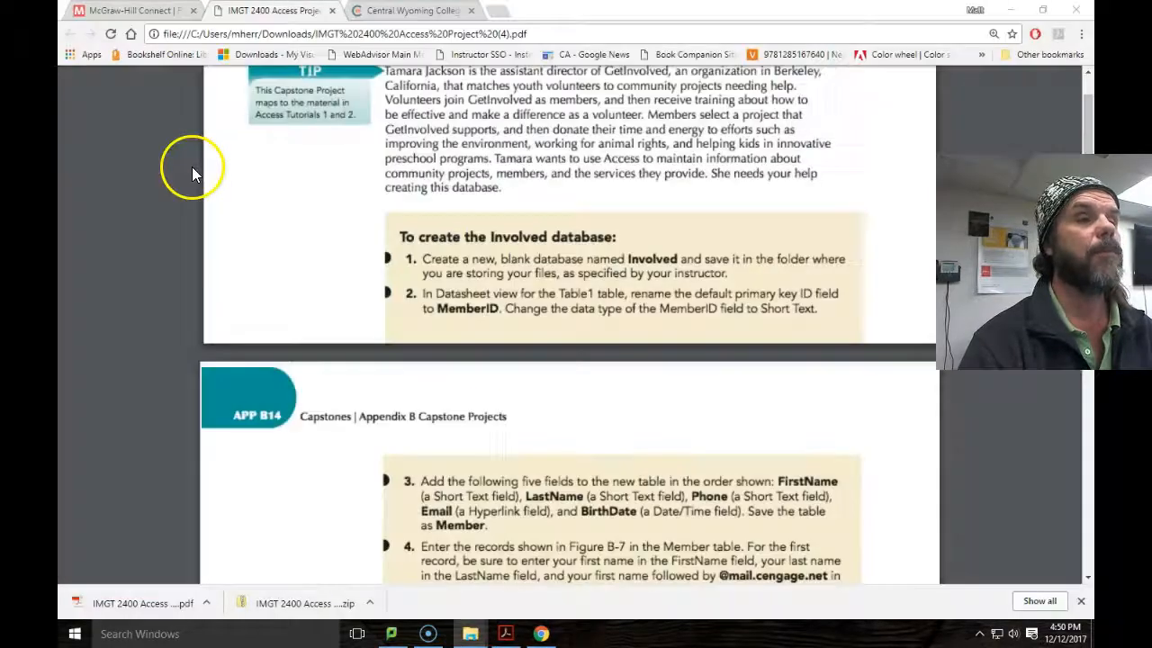
Launch Access 2016 from a Windows search for 'acce' and open the recent Involved.accdb from Desktop.
left_click(252, 634)
type("access")
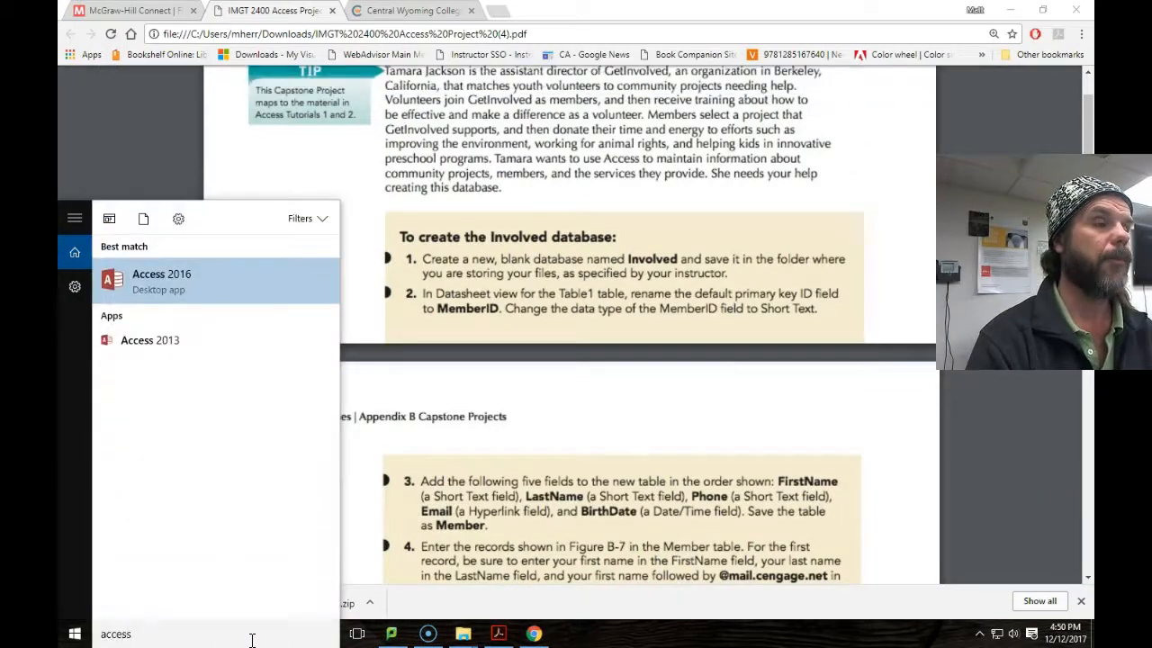
key("Return")
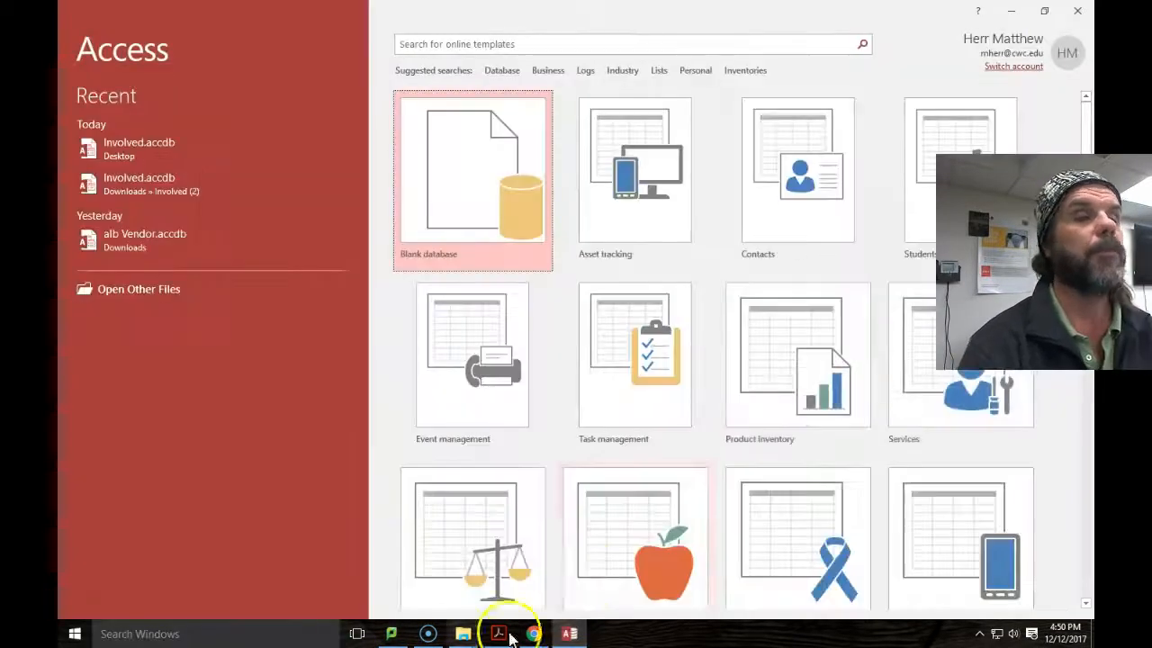
left_click(124, 151)
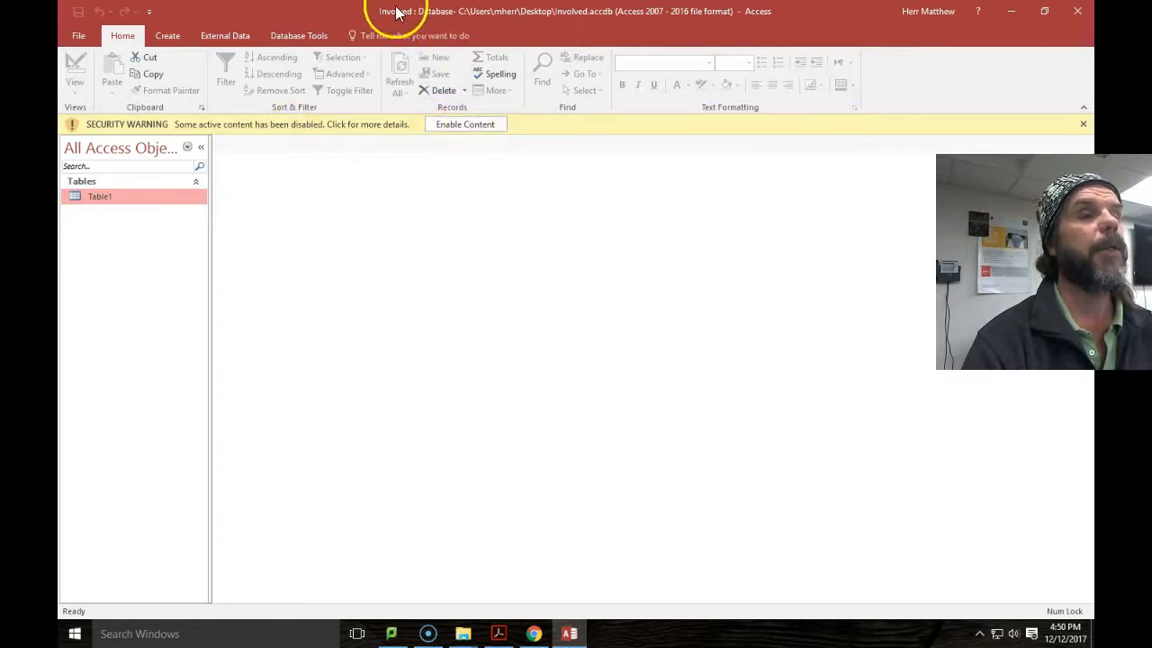
Enable the database content and delete the existing Table1, confirming with Yes.
left_click(463, 125)
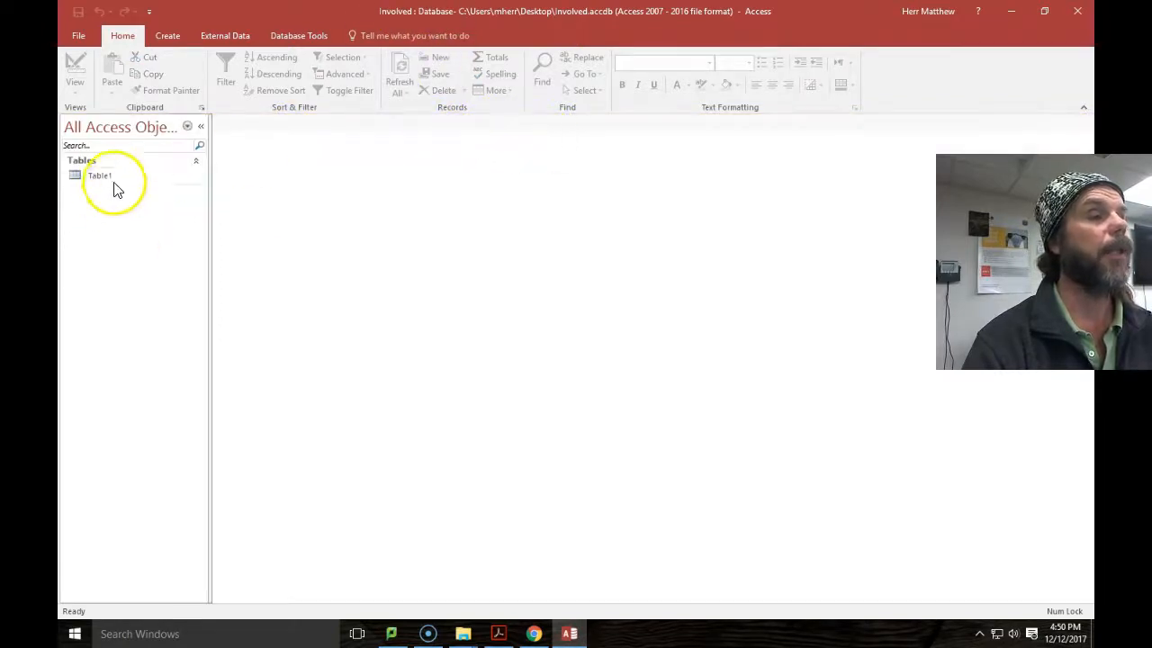
left_click(95, 175)
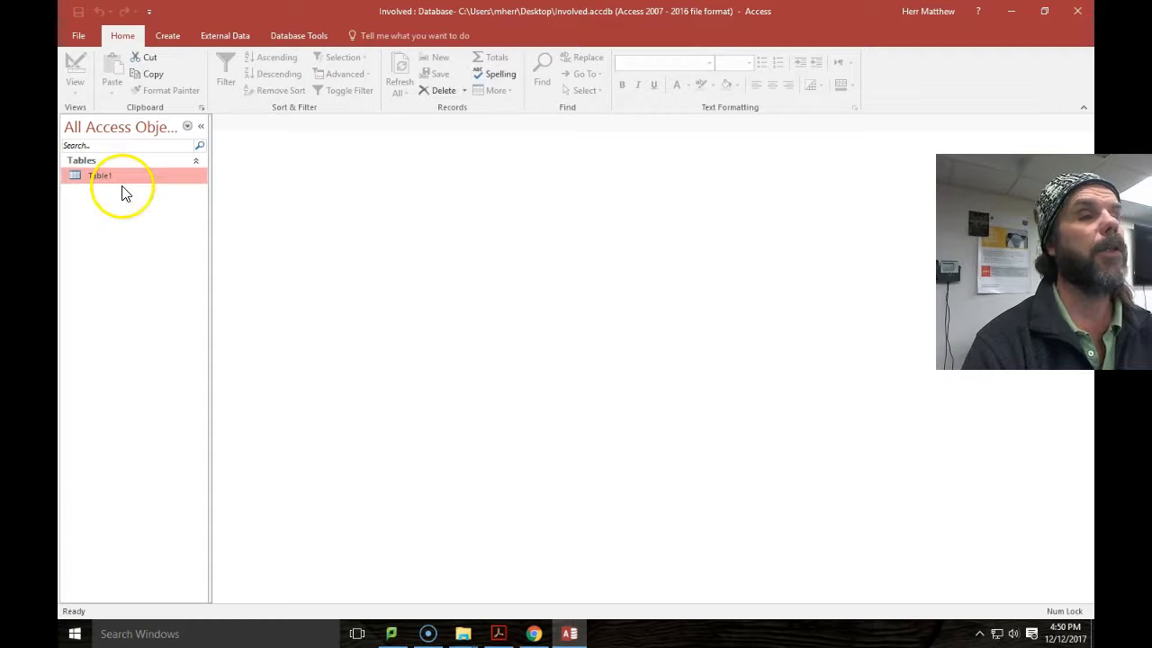
right_click(115, 174)
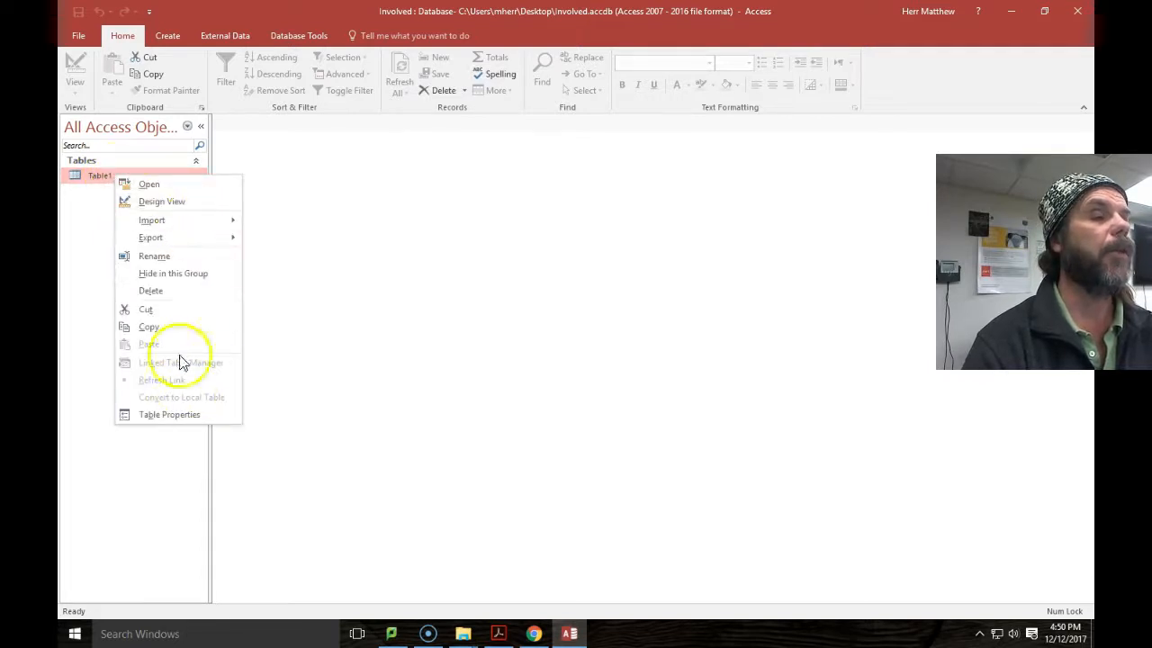
left_click(180, 290)
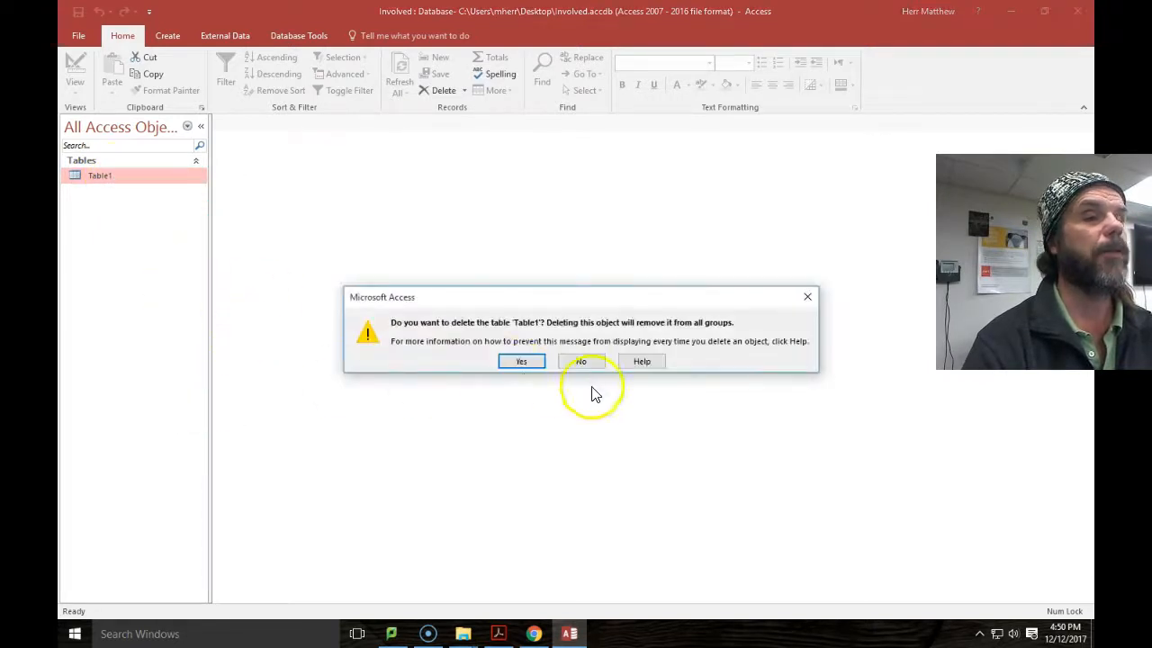
left_click(533, 363)
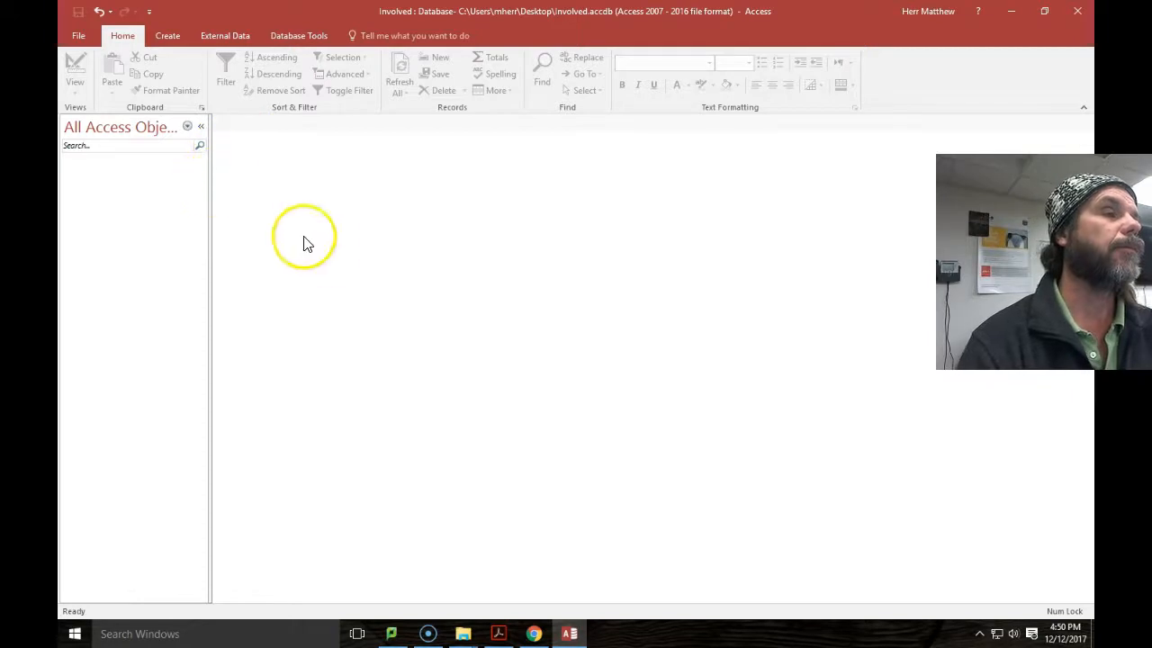
Create a fresh Table1 in Datasheet view, then return to the project PDF in Chrome.
left_click(168, 38)
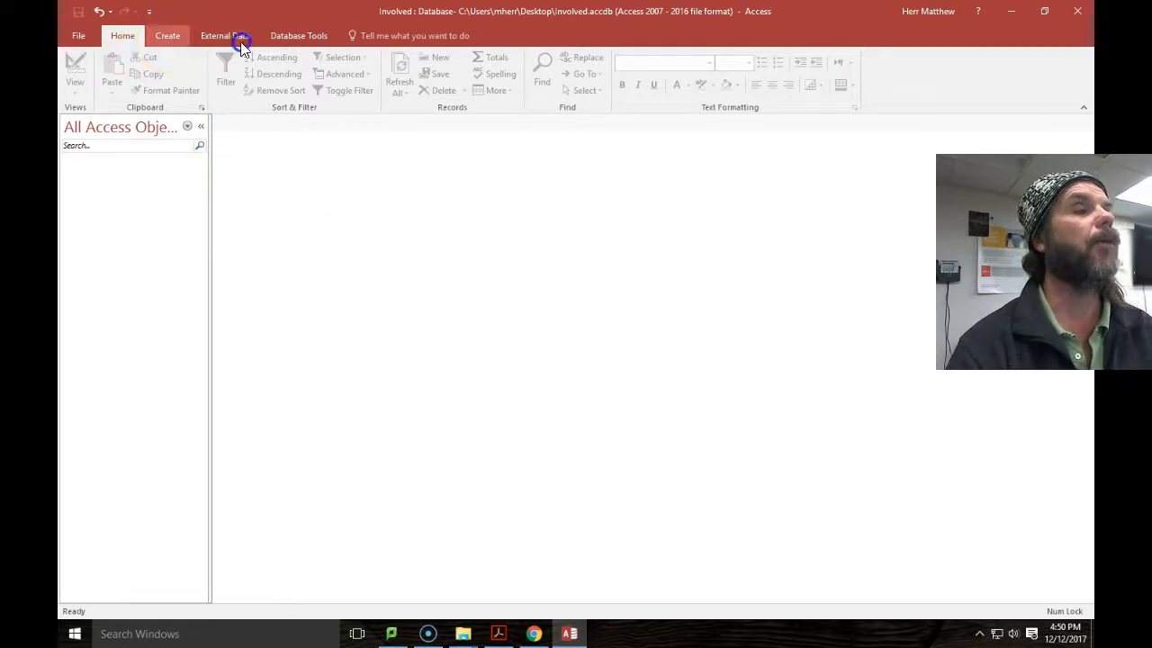
left_click(129, 73)
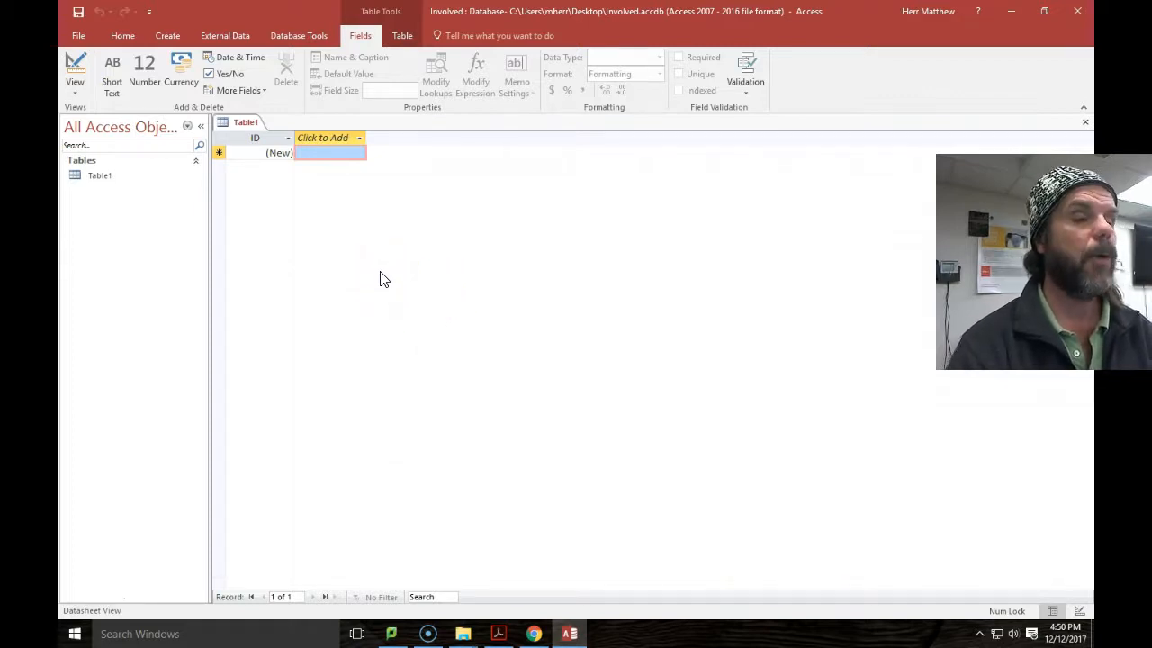
left_click(533, 634)
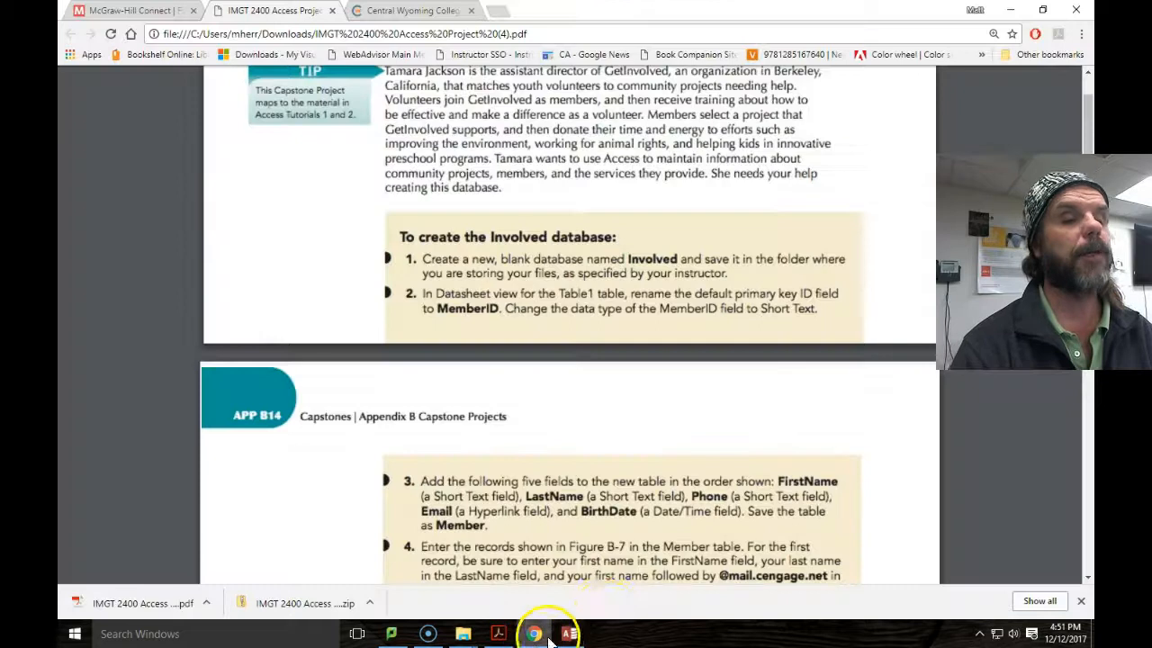
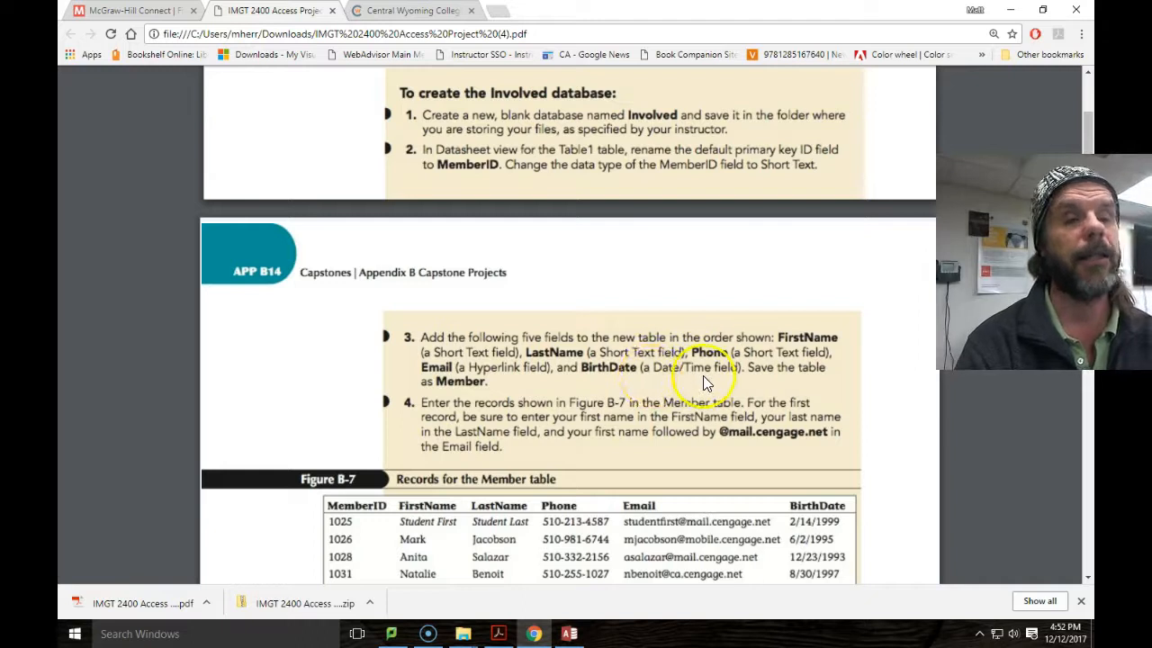
Add FirstName and LastName as Short Text fields after MemberID in Table1.
left_click(569, 634)
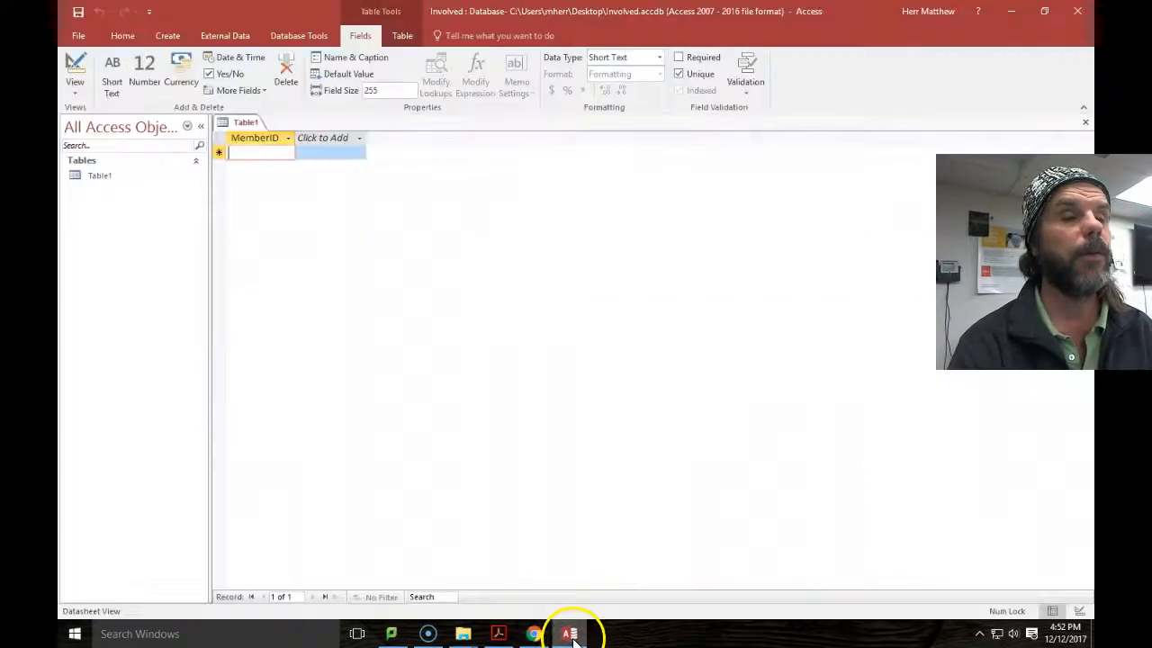
left_click(361, 137)
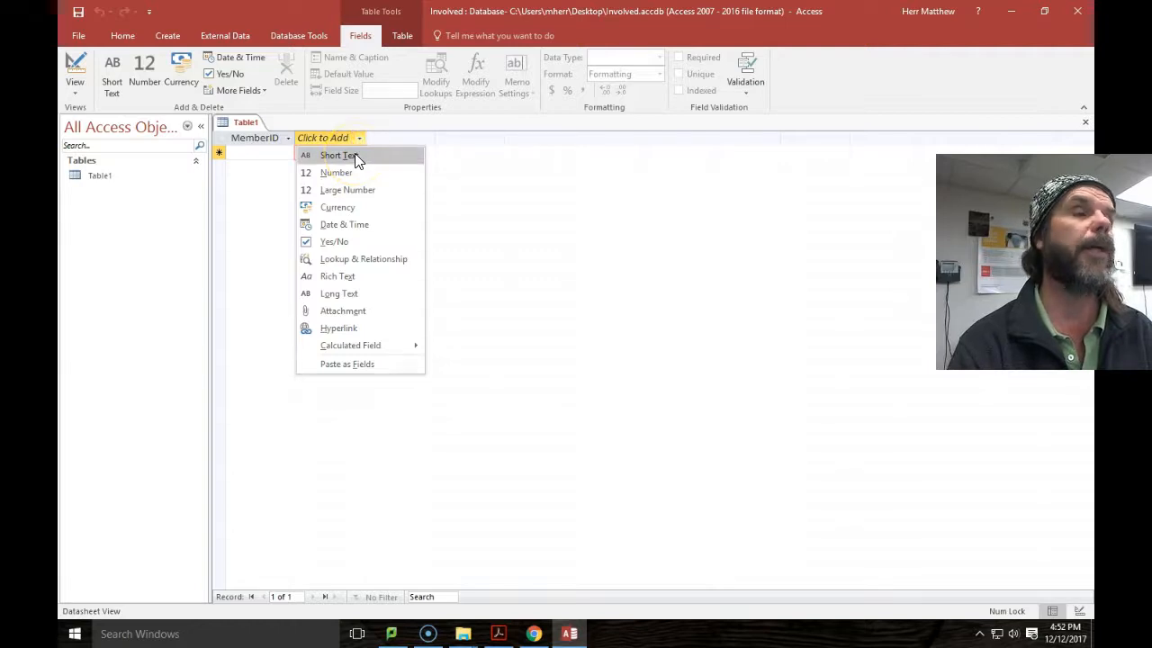
left_click(338, 156)
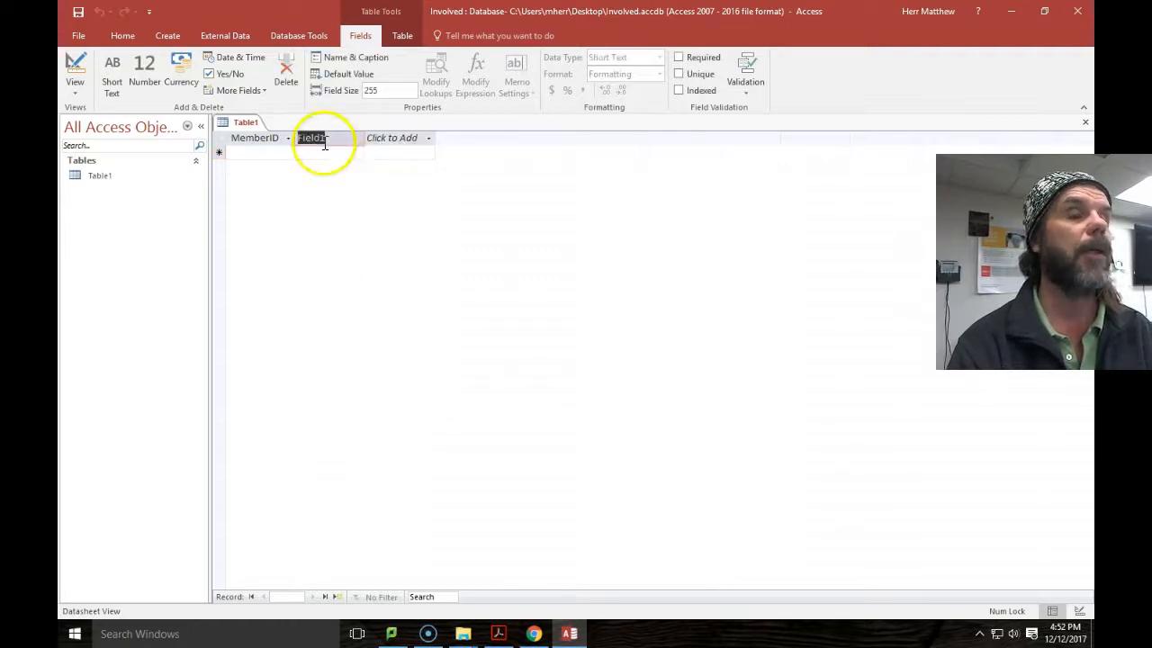
left_click(534, 634)
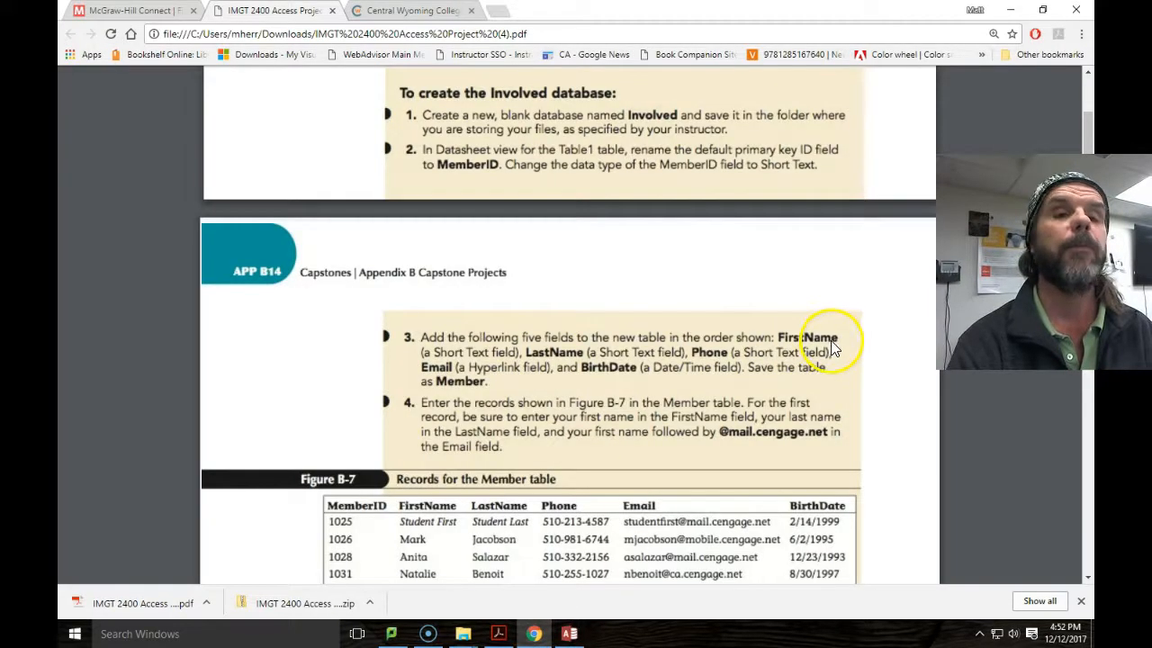
left_click(569, 634)
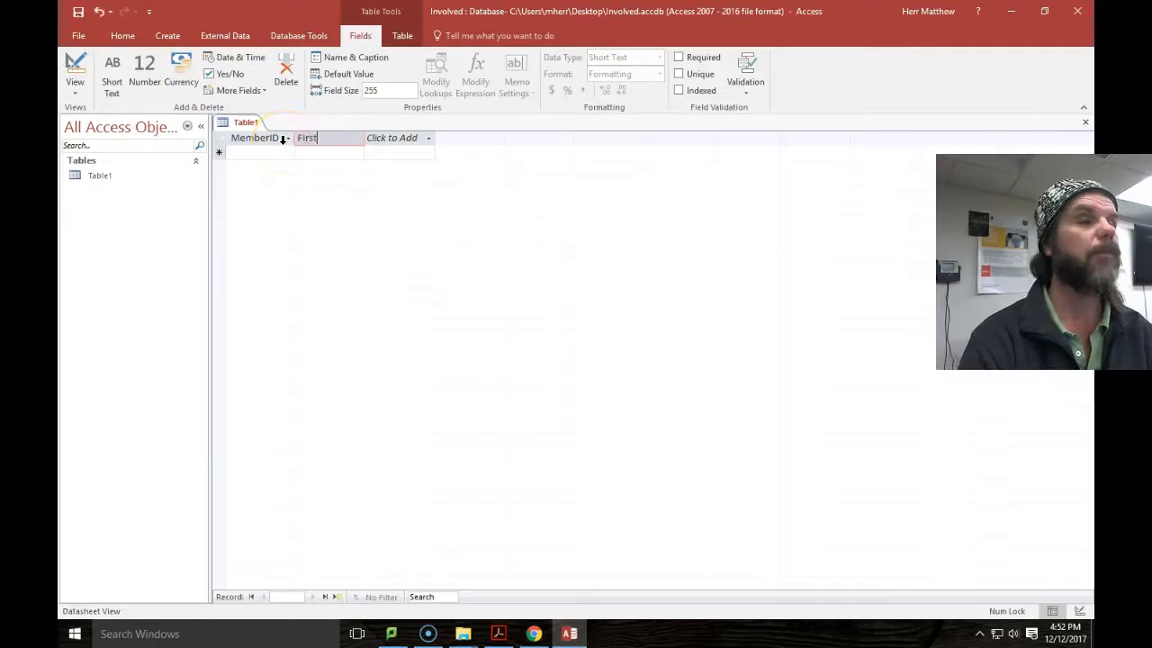
left_click(427, 139)
left_click(430, 159)
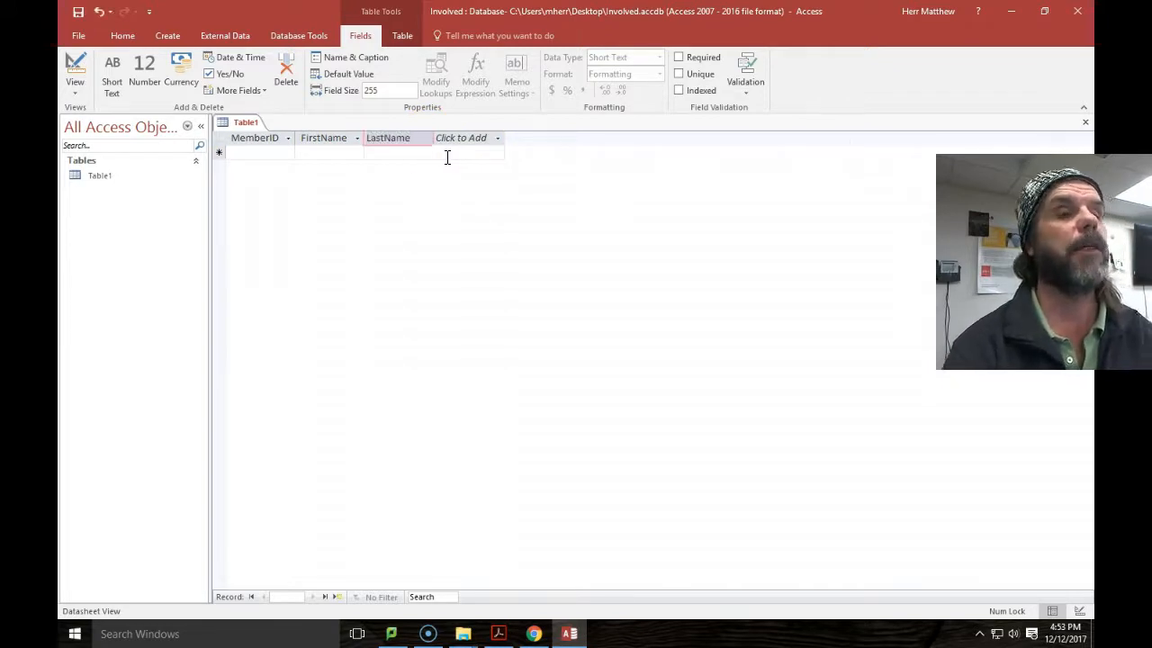
left_click(496, 141)
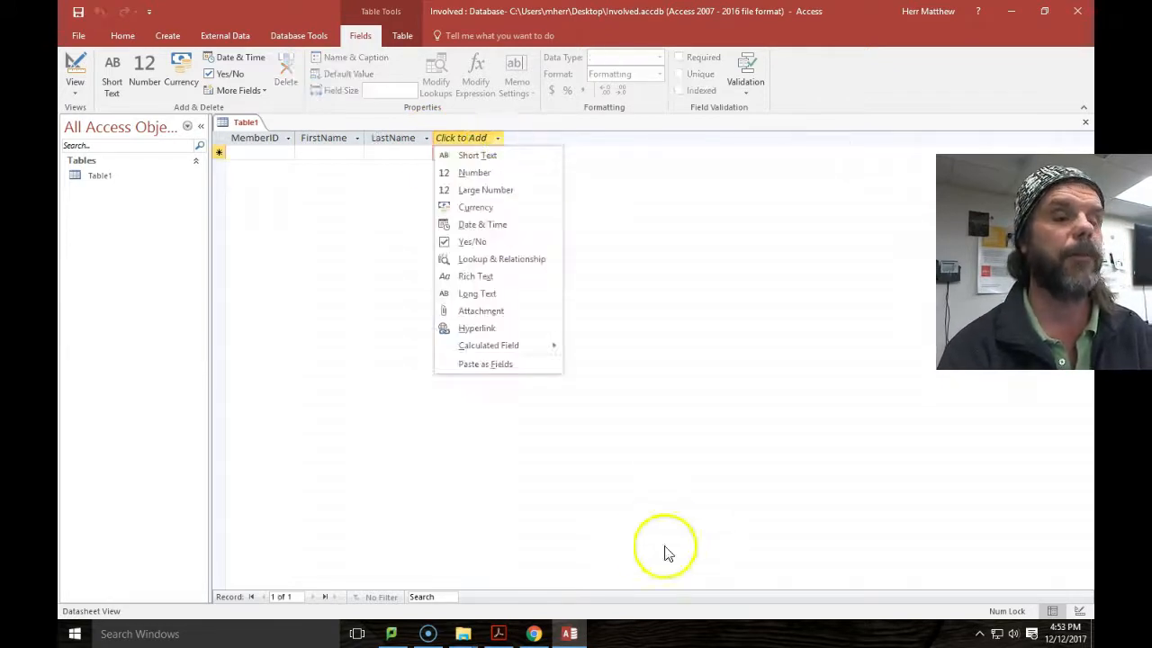
Add a Short Text Phone field and a Hyperlink Email field.
left_click(534, 633)
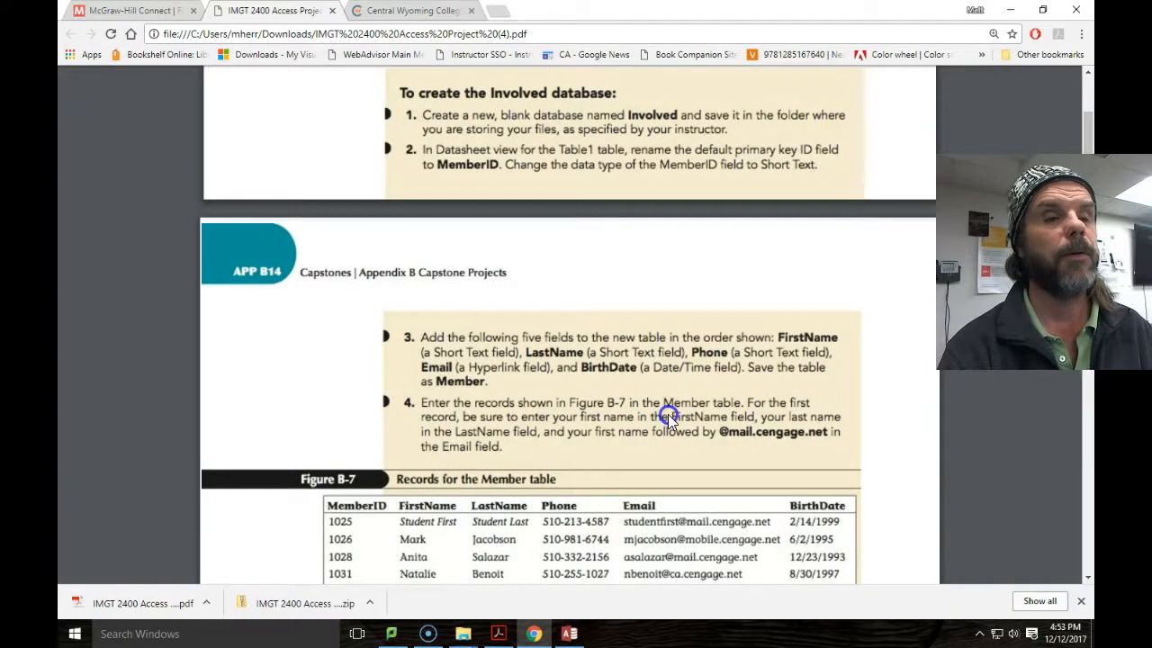
left_click(569, 634)
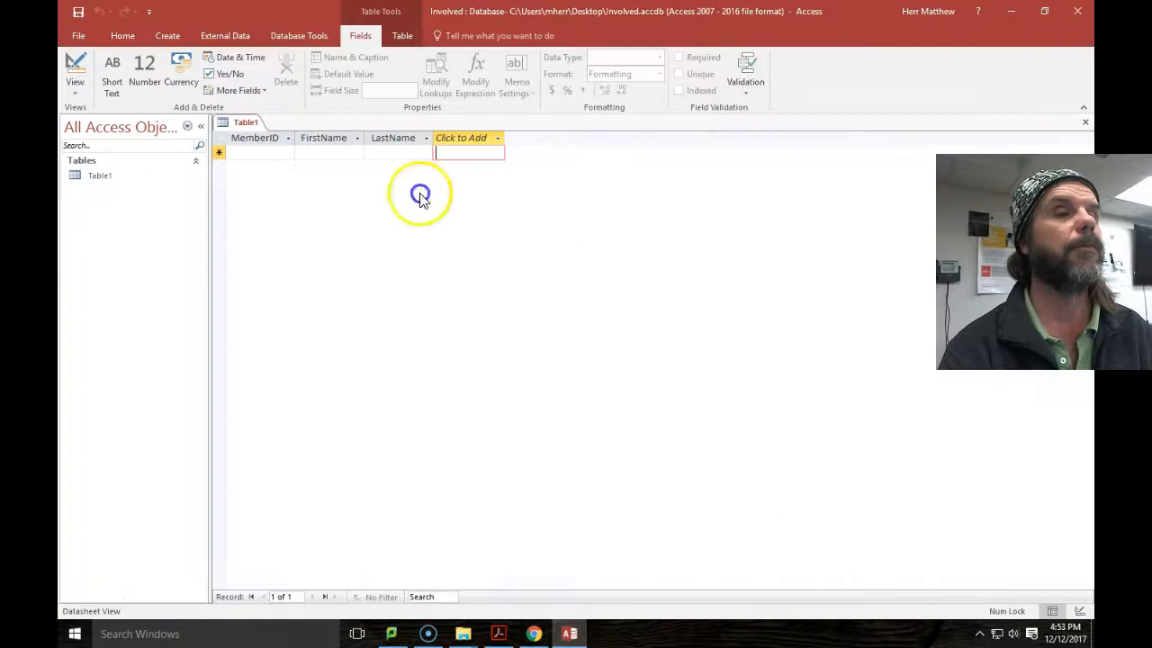
left_click(500, 140)
left_click(487, 155)
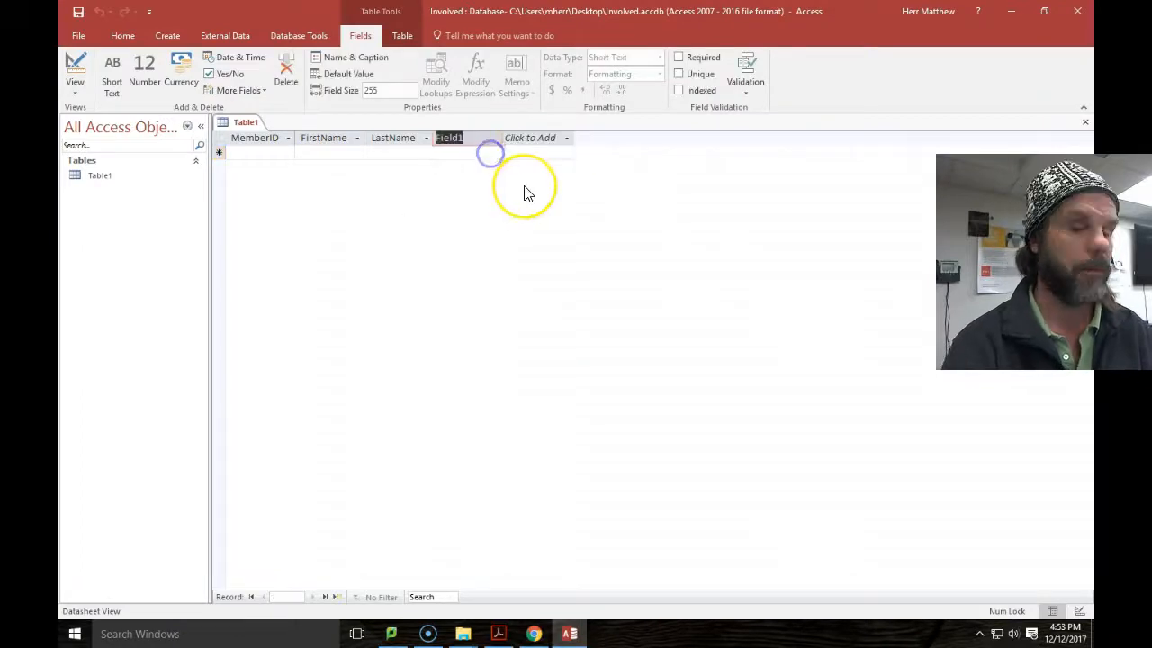
type("Phone")
left_click(566, 139)
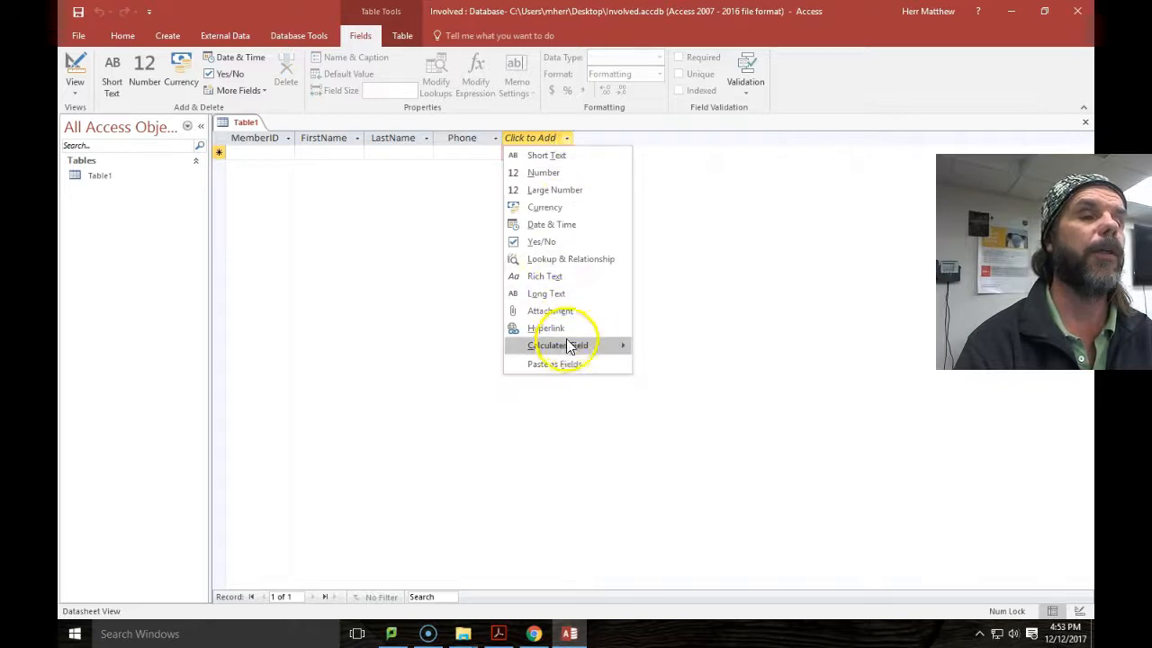
left_click(565, 328)
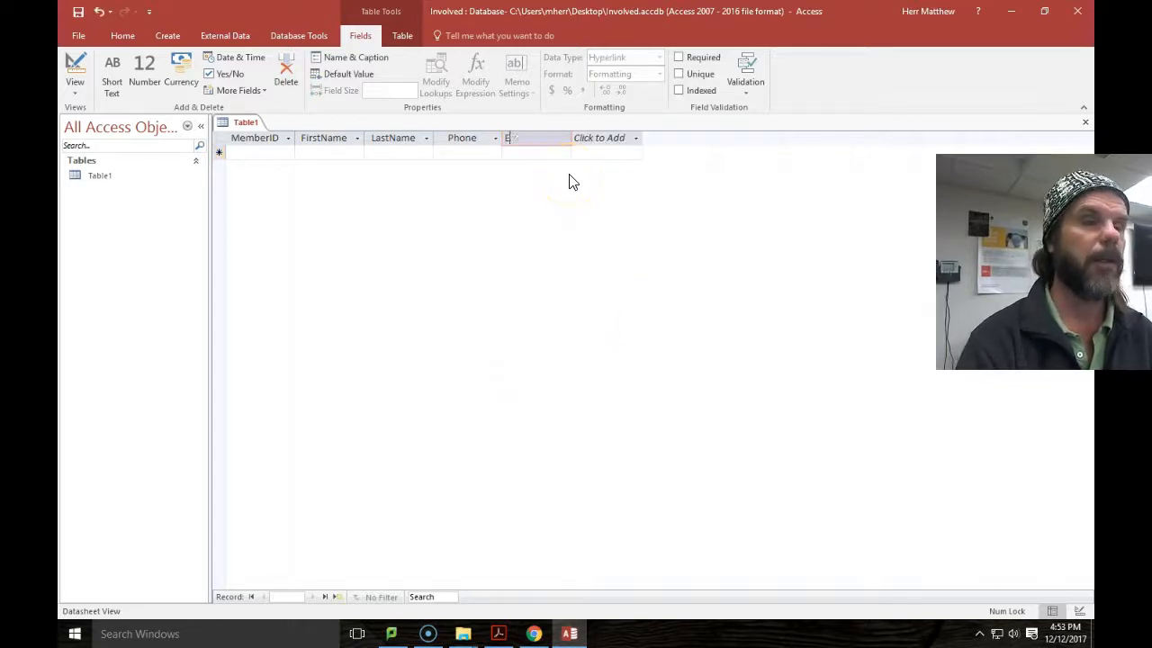
Add BirthDate as a Date & Time field after Email.
left_click(534, 633)
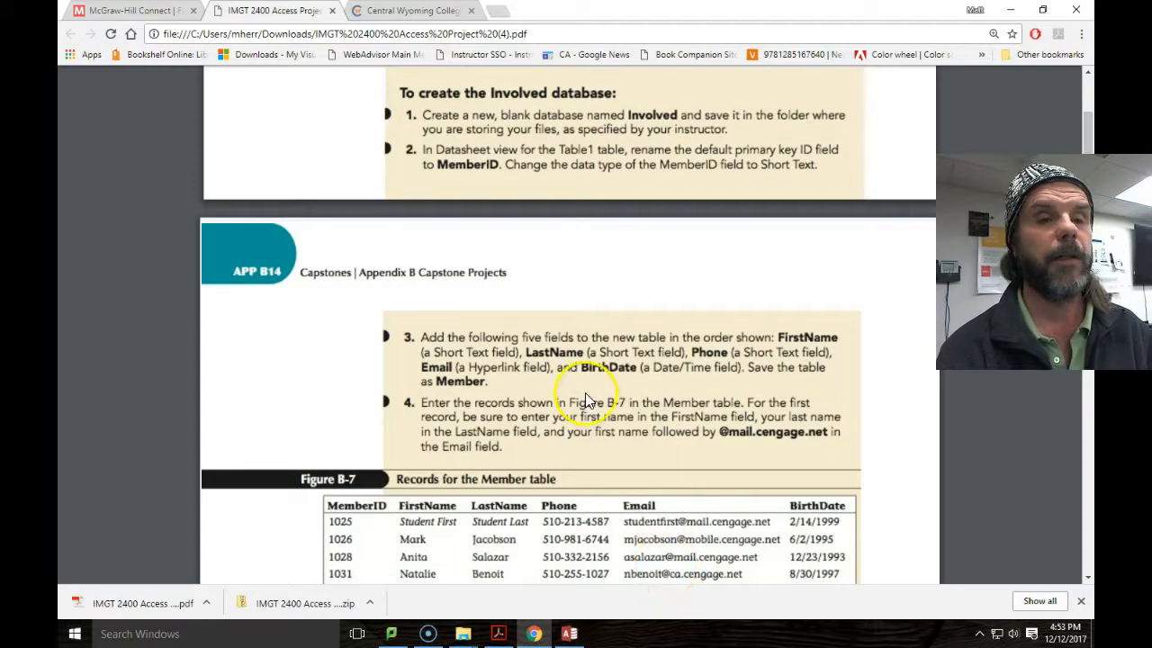
left_click(568, 633)
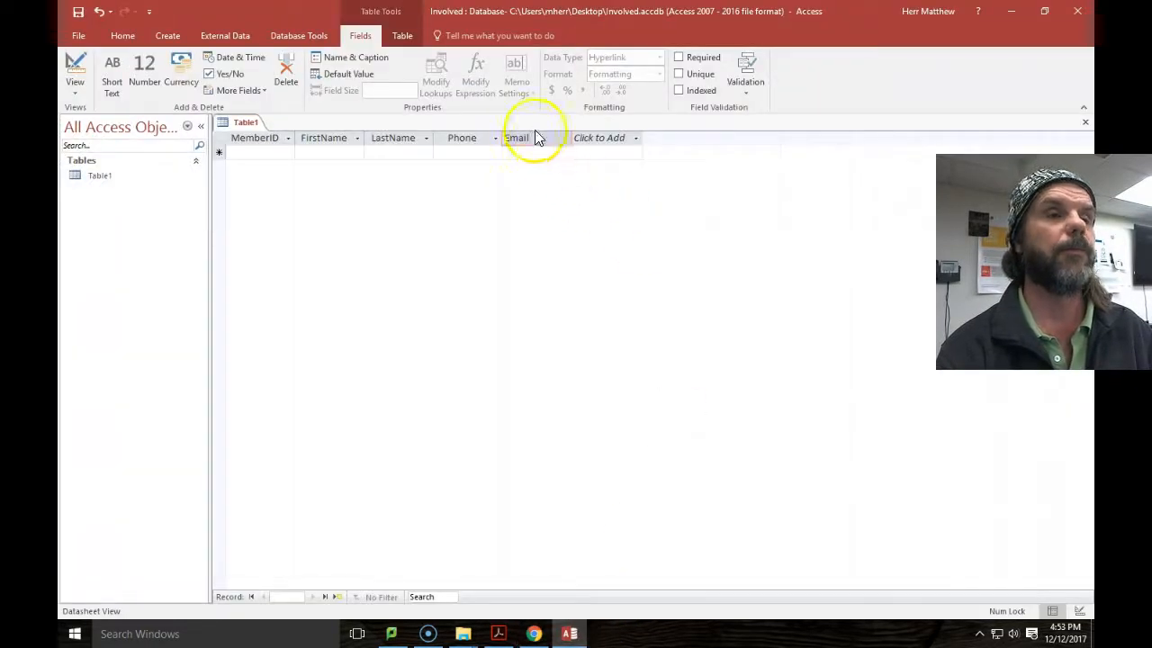
left_click(634, 140)
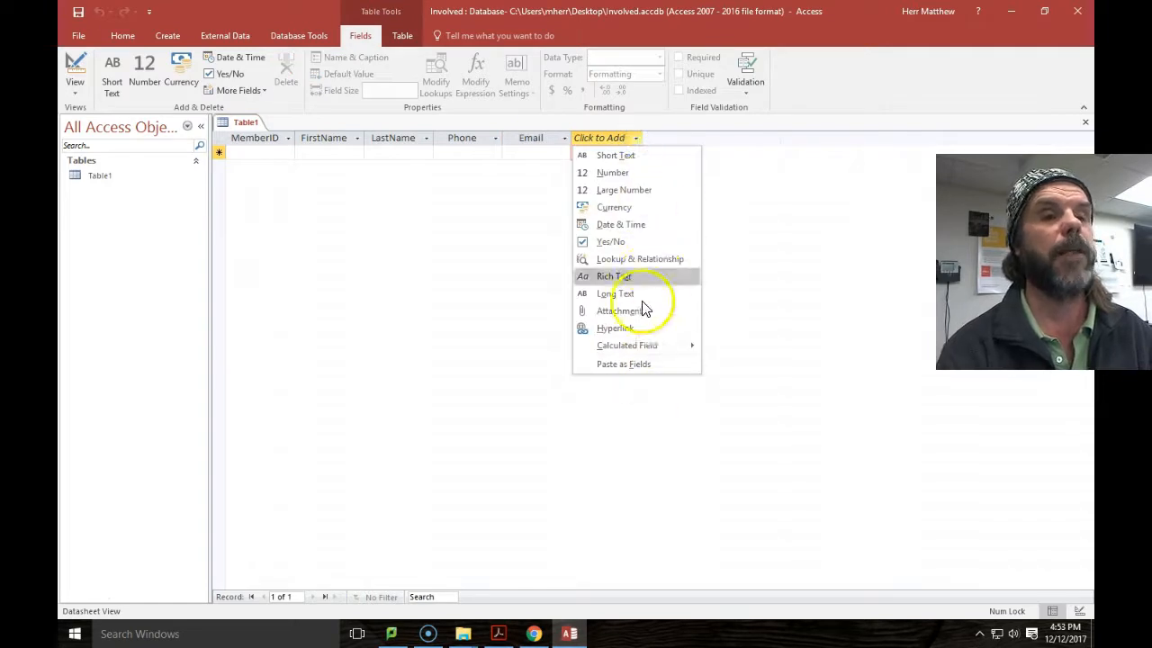
left_click(646, 225)
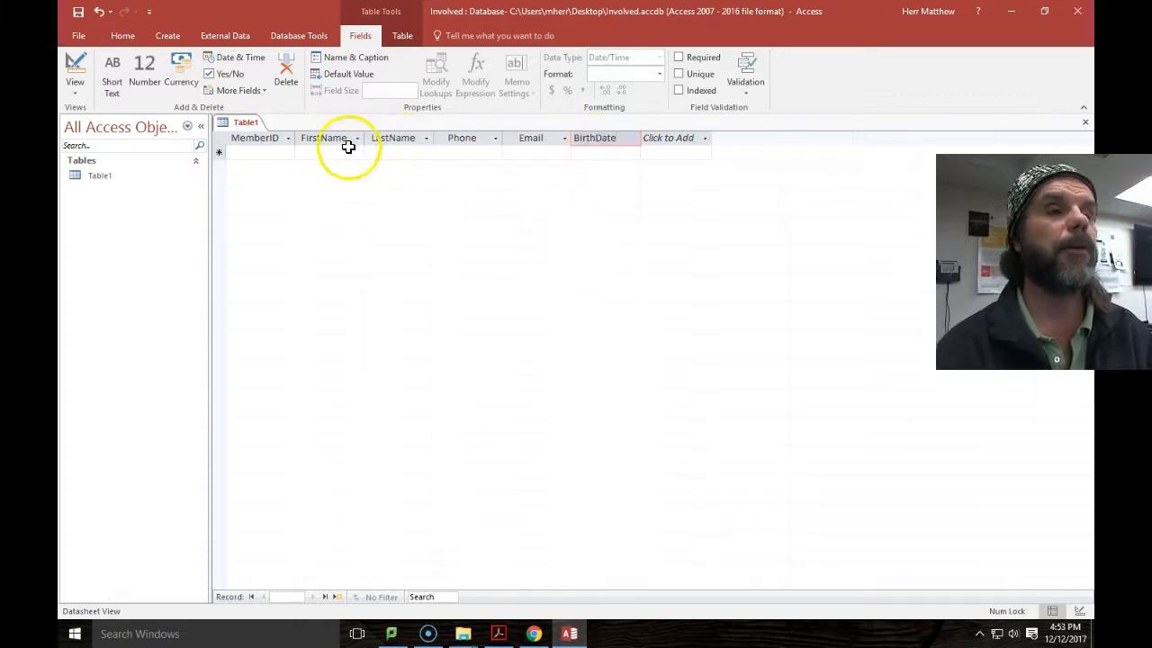
left_click(534, 634)
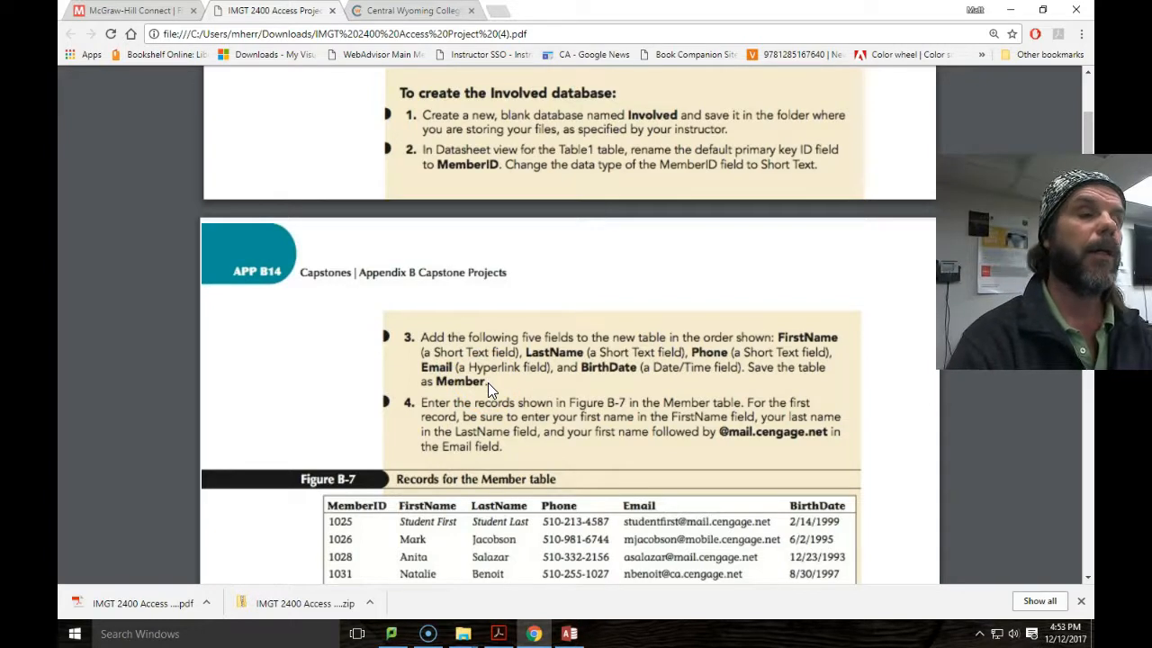
left_click(569, 634)
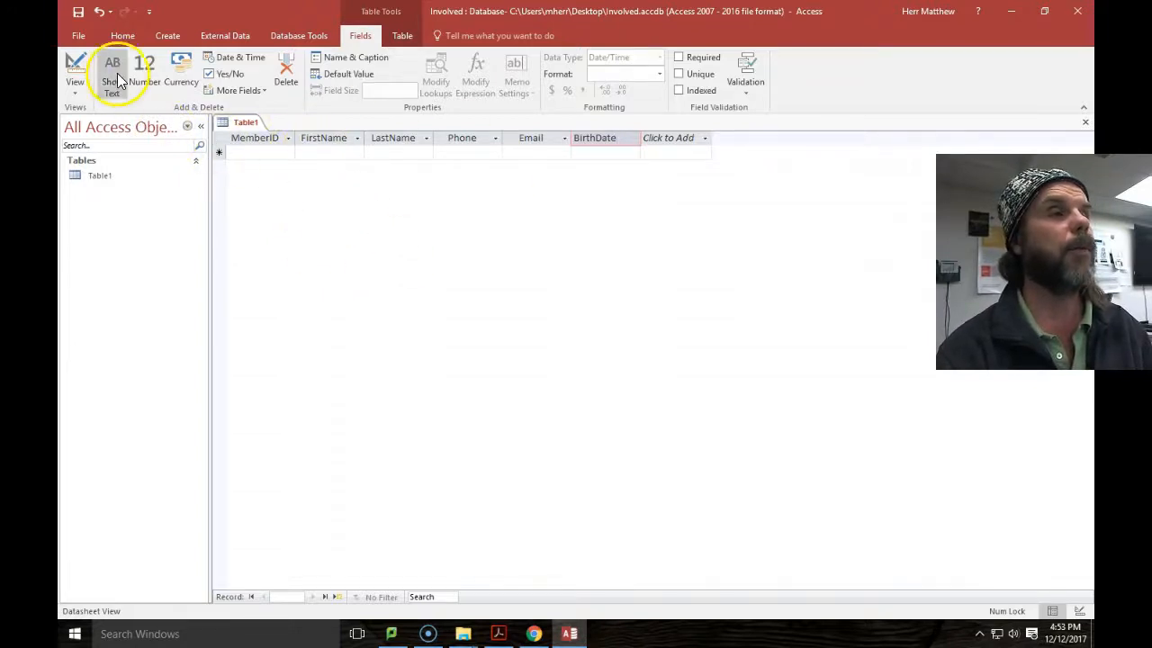
Save Table1 as Member, close it, and reopen Member from the Navigation Pane.
left_click(78, 12)
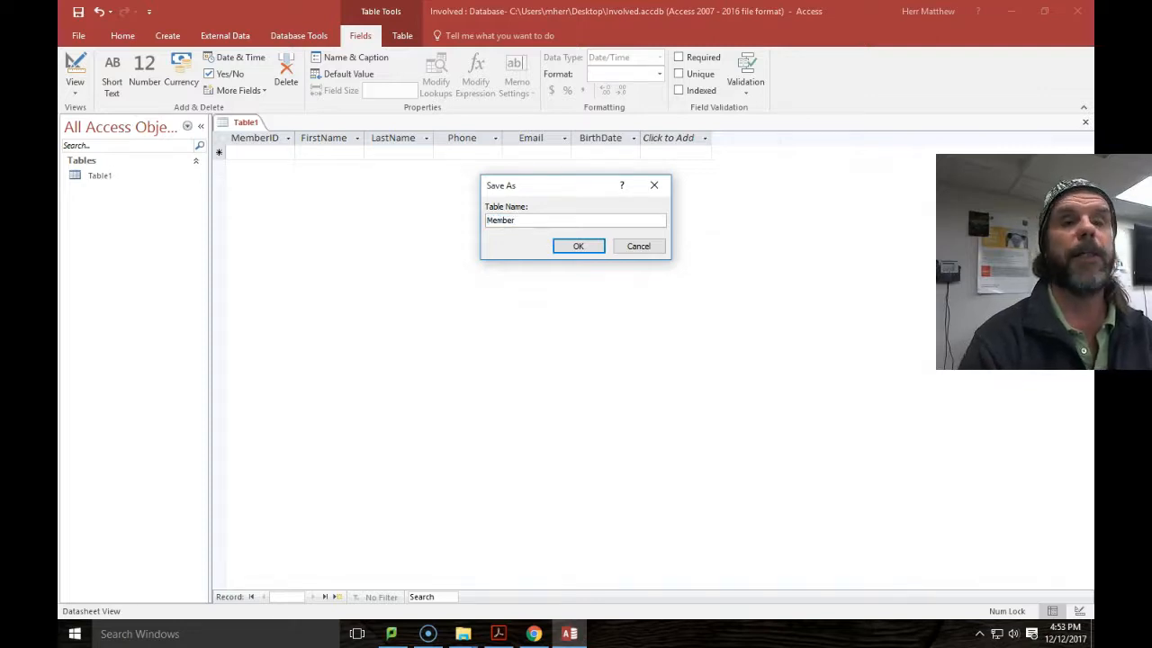
left_click(580, 246)
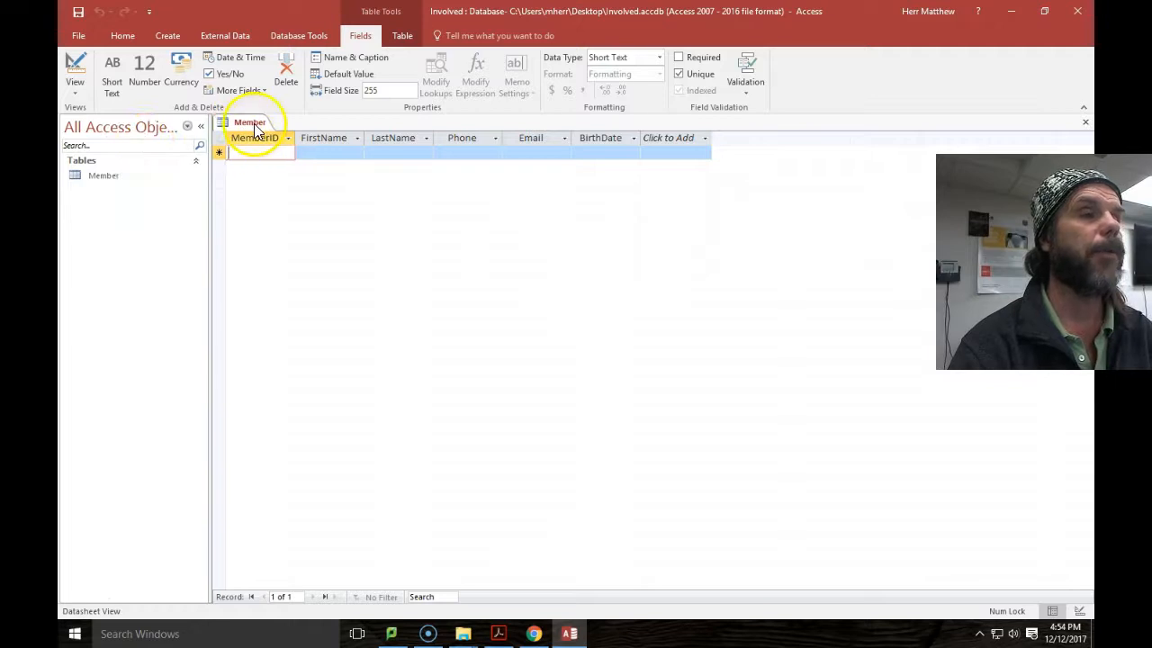
left_click(1086, 123)
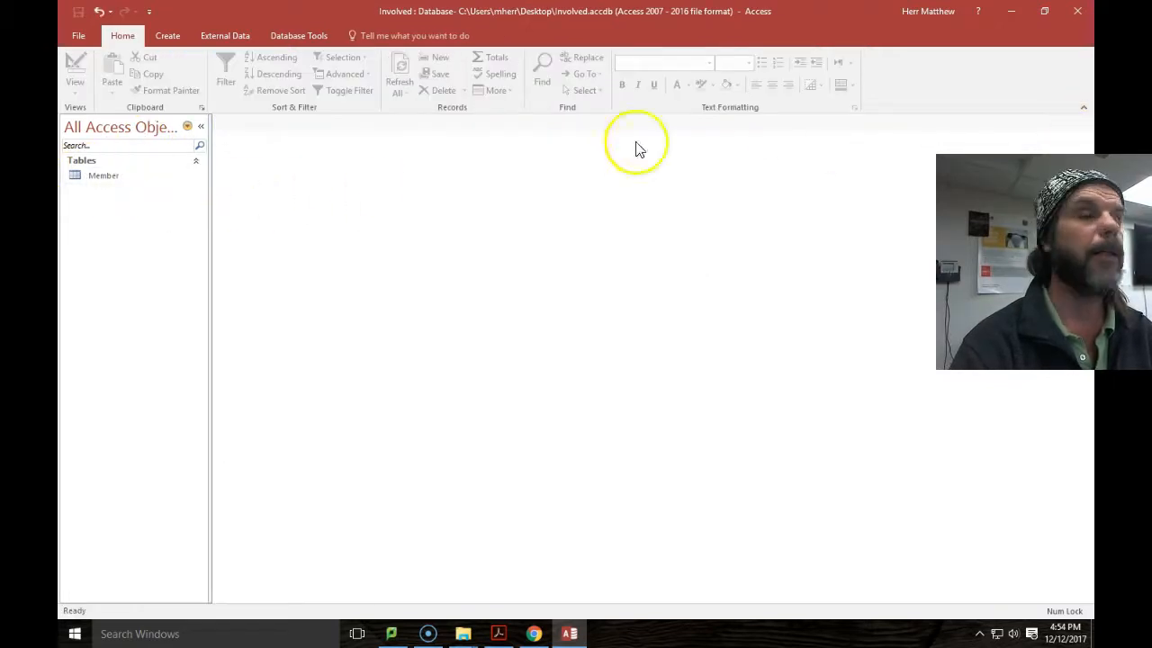
left_click(108, 175)
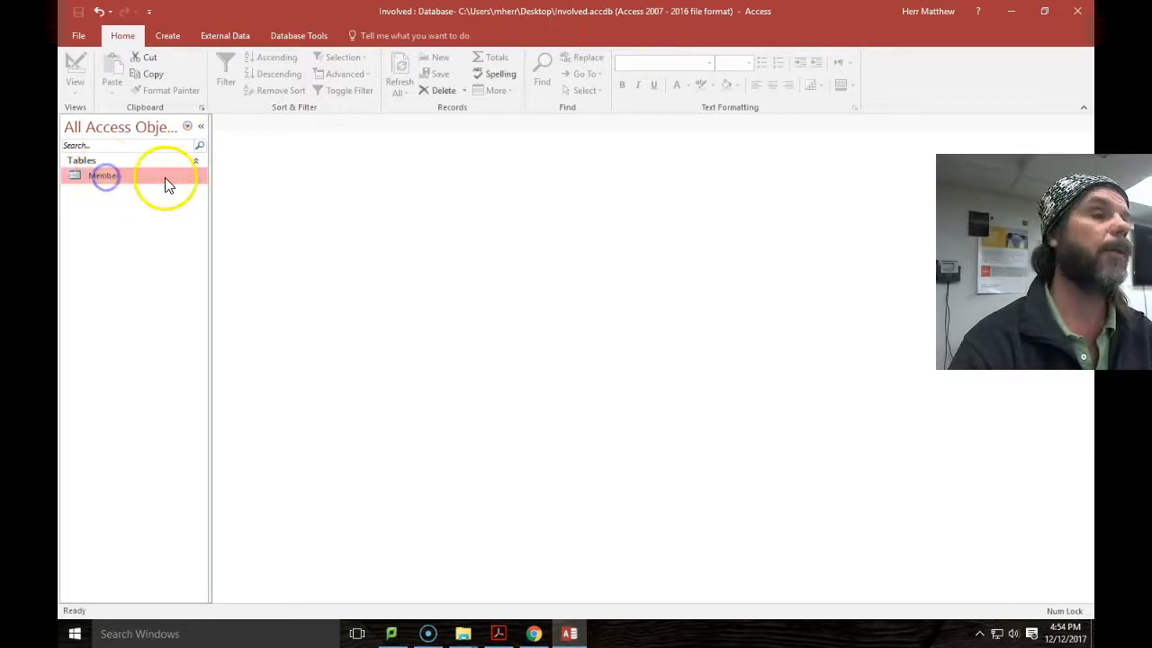
double_click(94, 176)
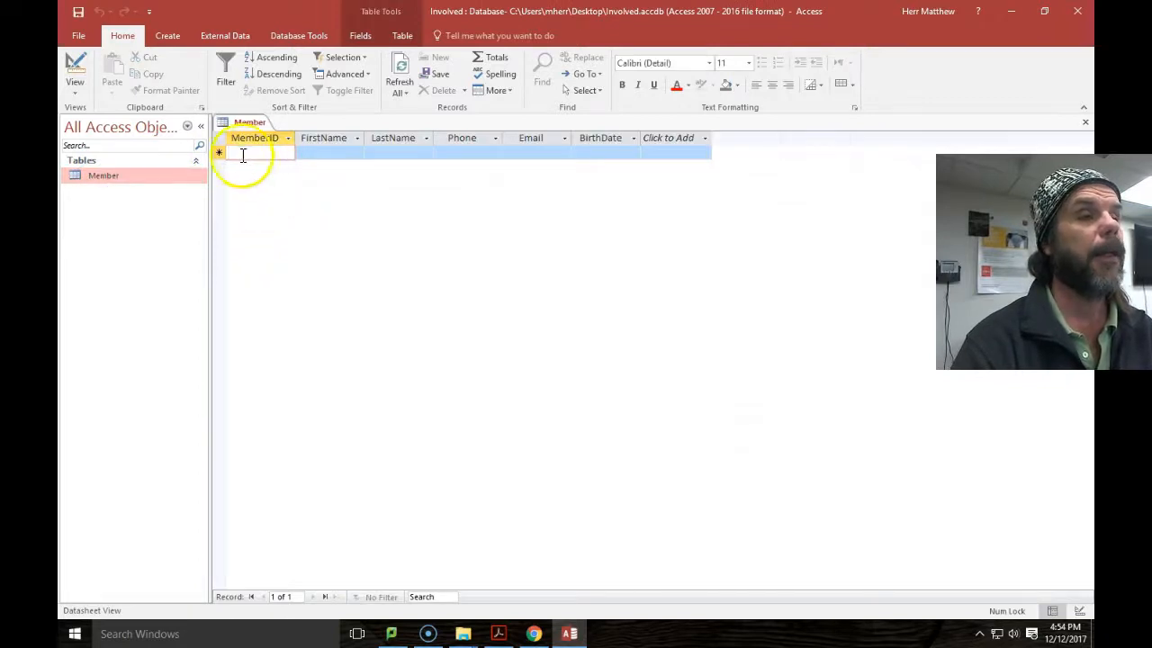
Switch the Member table to Design view and inspect the FirstName field's properties.
left_click(77, 93)
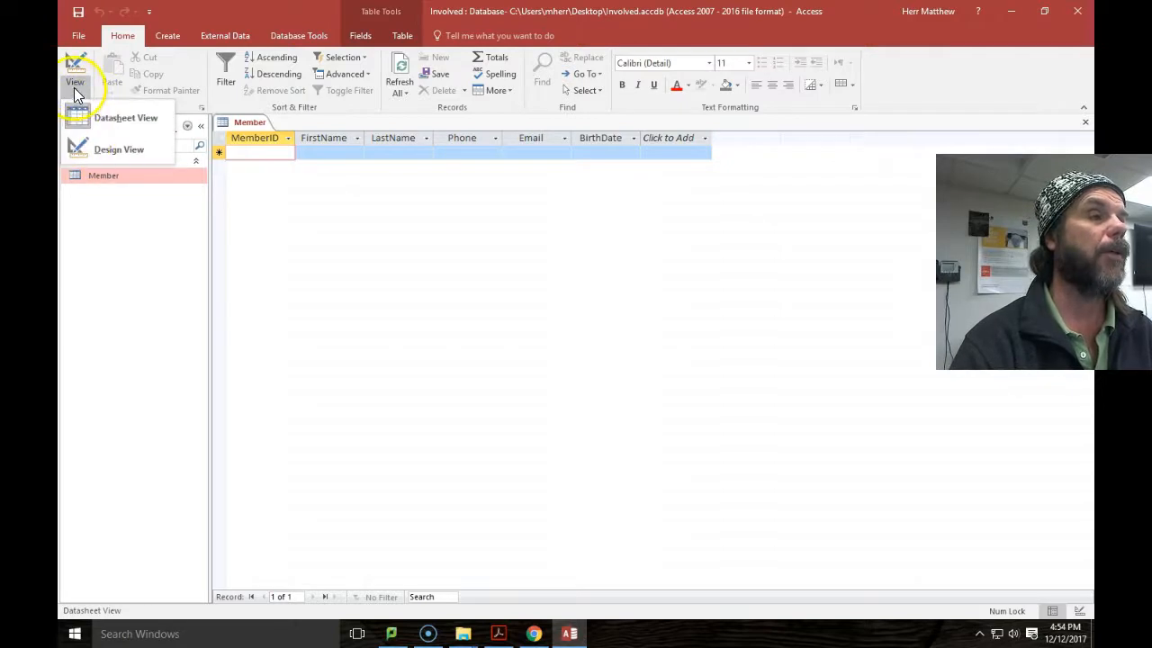
left_click(80, 148)
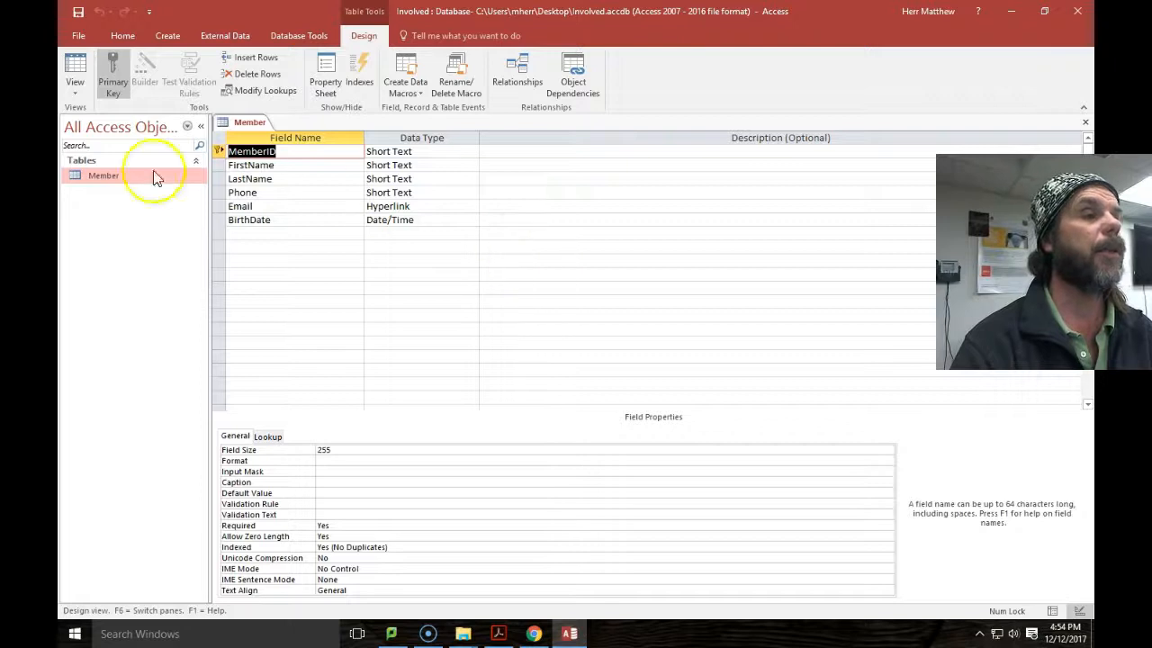
left_click(77, 94)
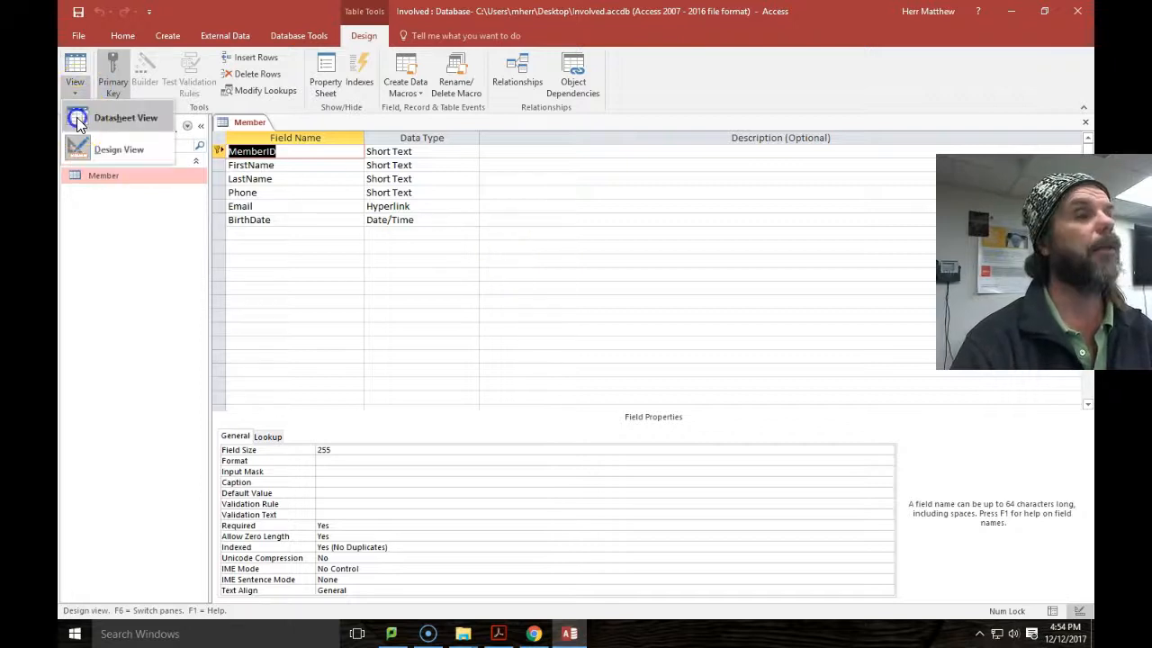
left_click(99, 118)
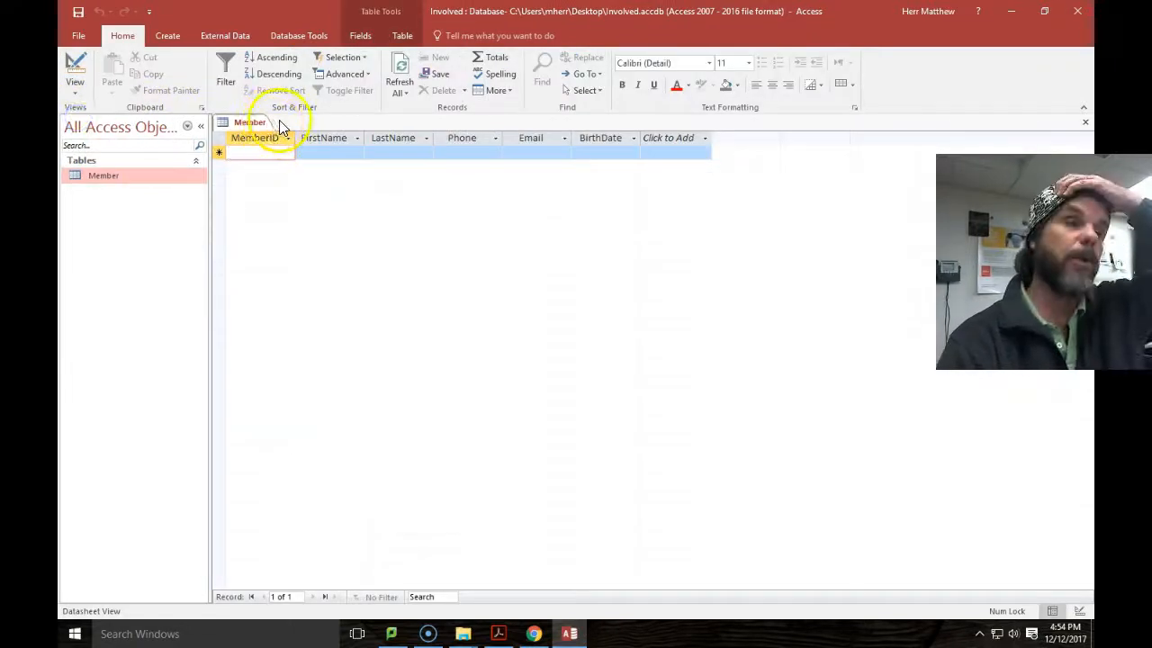
left_click(73, 93)
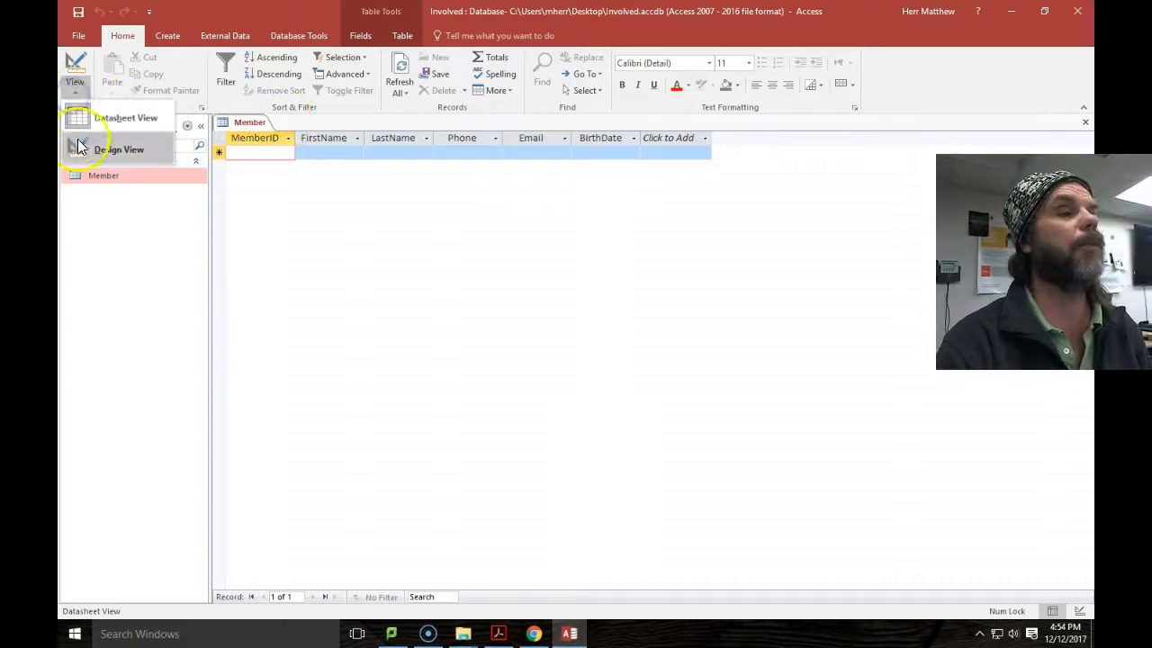
left_click(81, 118)
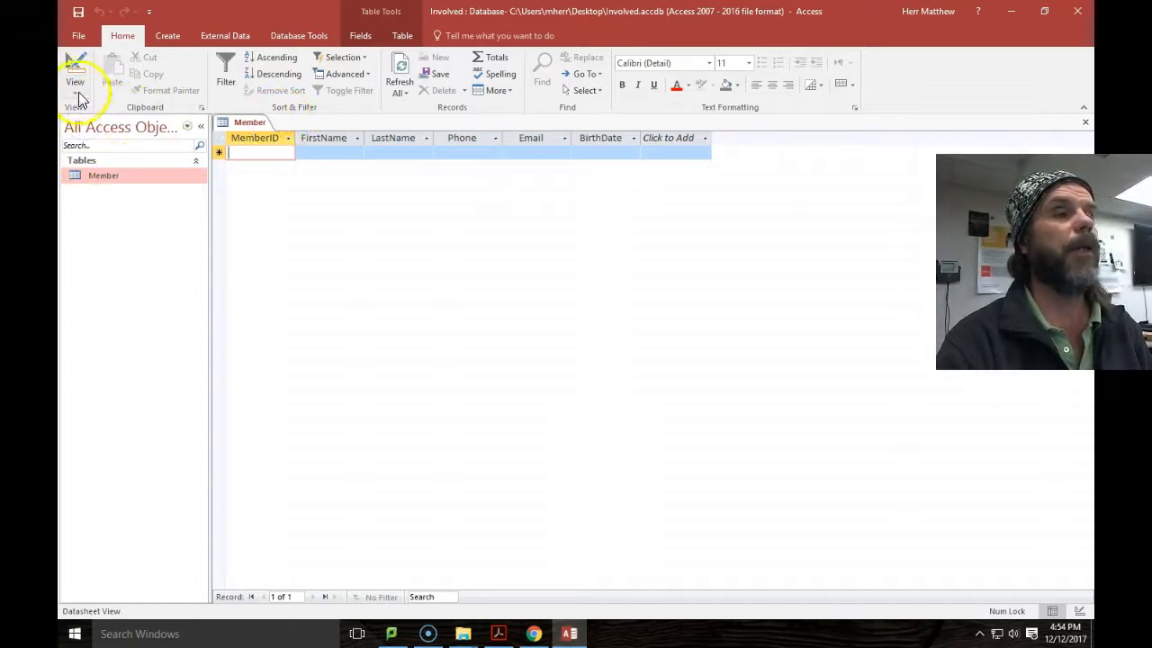
left_click(76, 94)
left_click(79, 148)
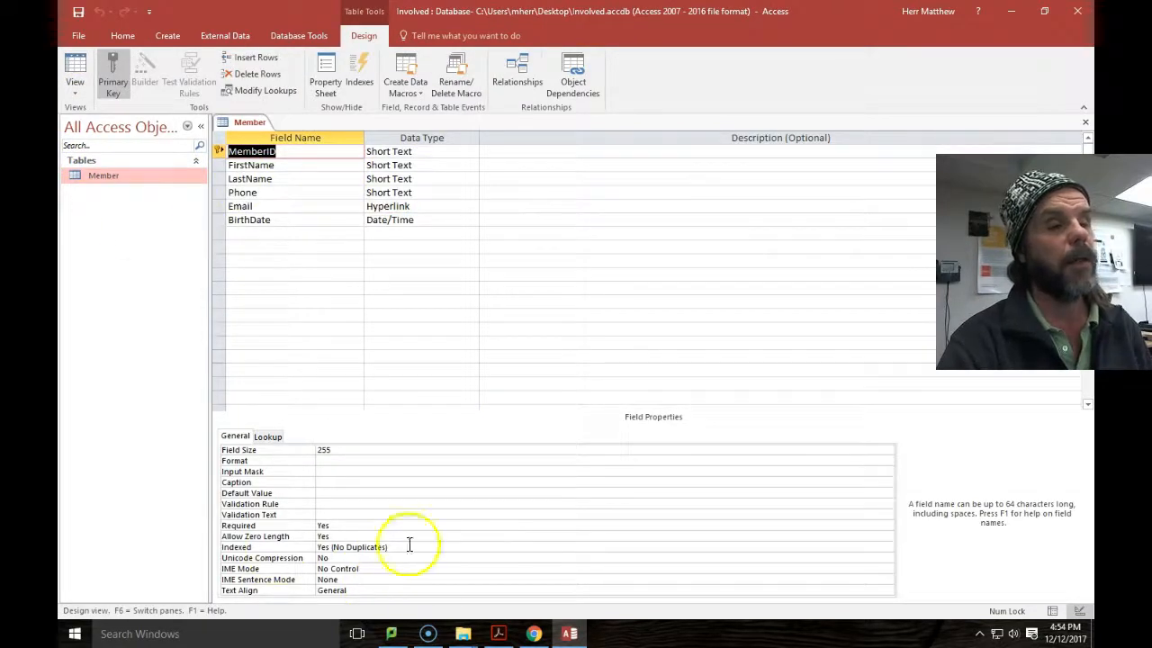
left_click(235, 165)
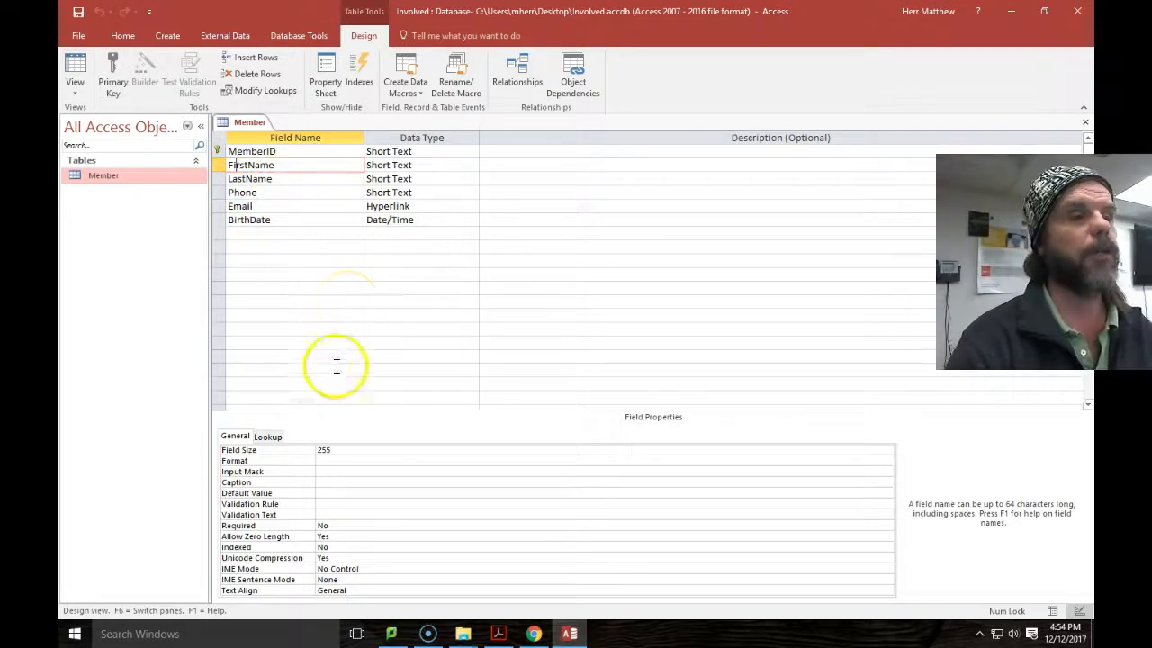
Compare the Member field names and data types against the assignment PDF.
left_click(535, 633)
scroll(630, 315, "down", 1)
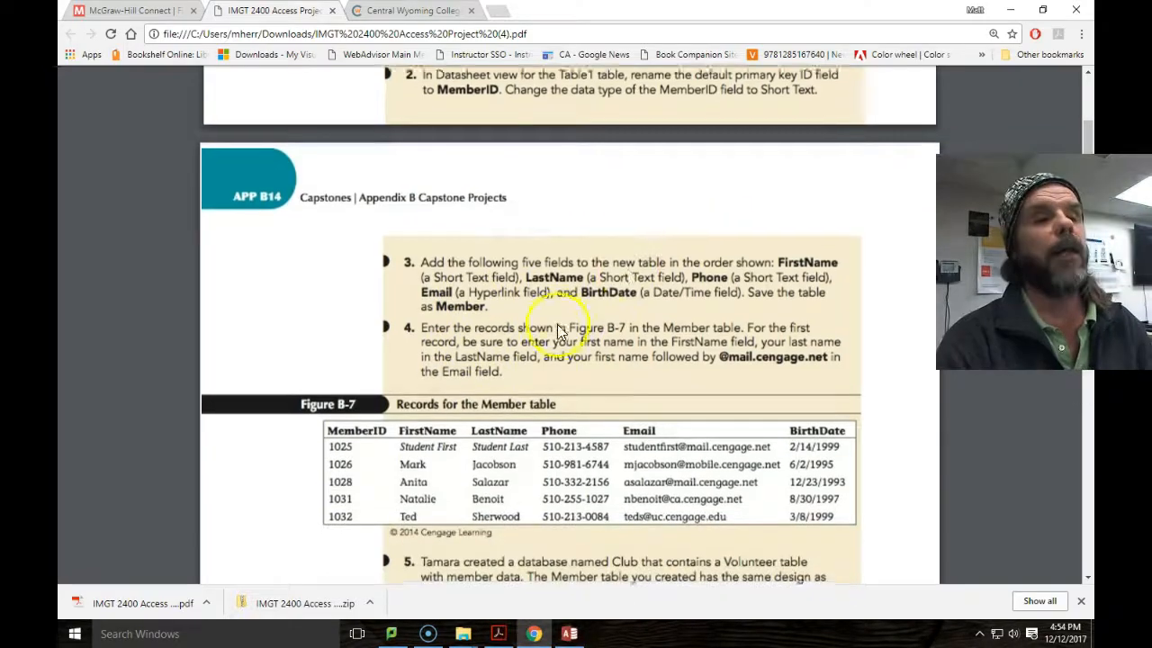
scroll(468, 279, "down", 1)
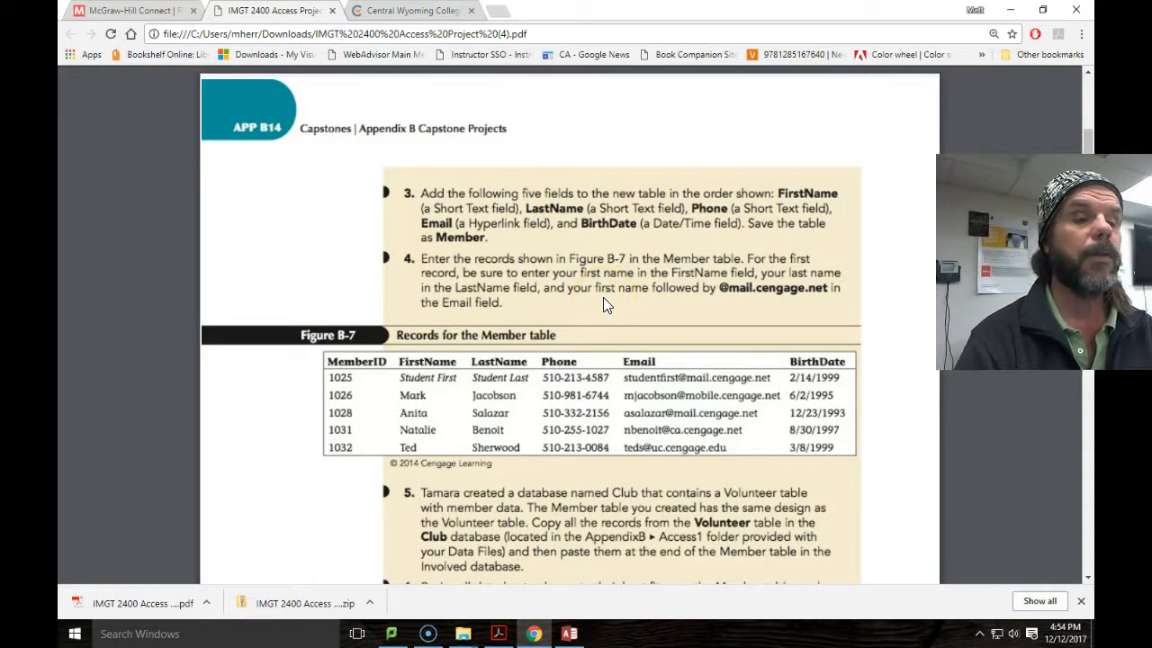
left_click(570, 633)
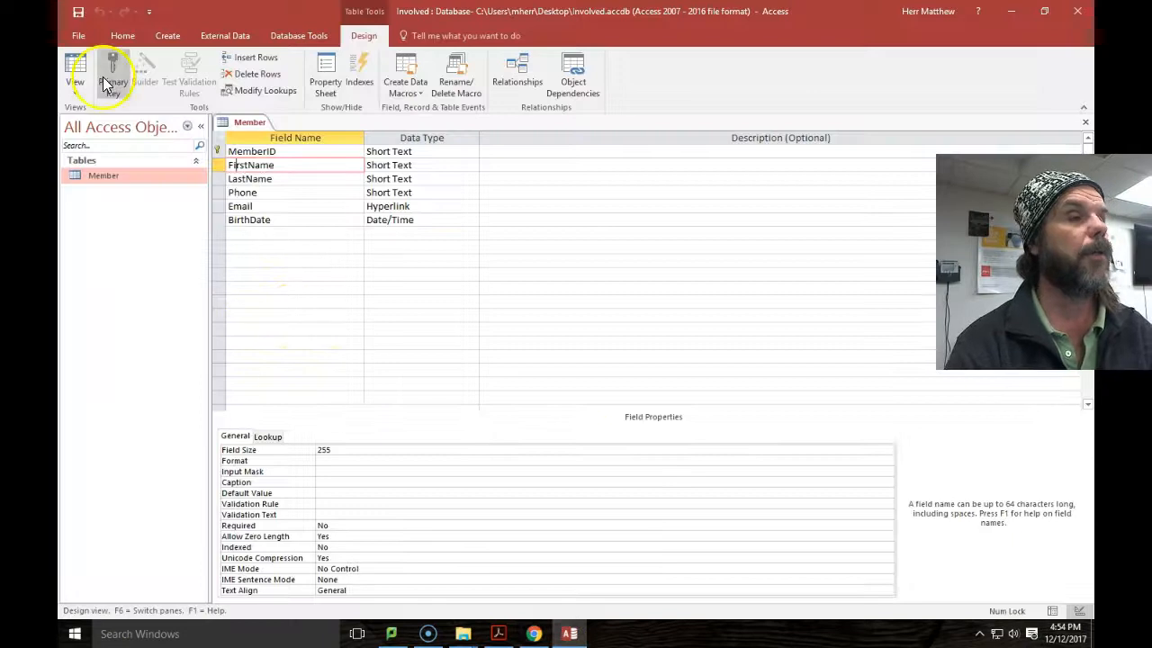
Return Member to Datasheet view and enter MemberID 1025 for the first record.
left_click(74, 90)
left_click(83, 118)
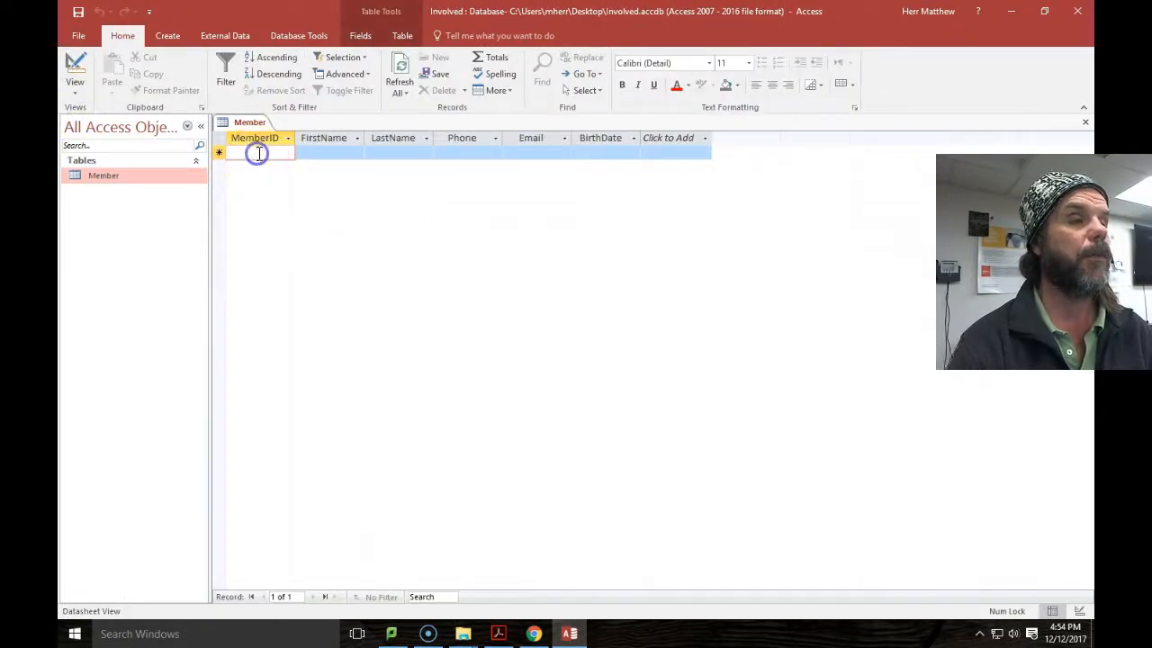
left_click(259, 153)
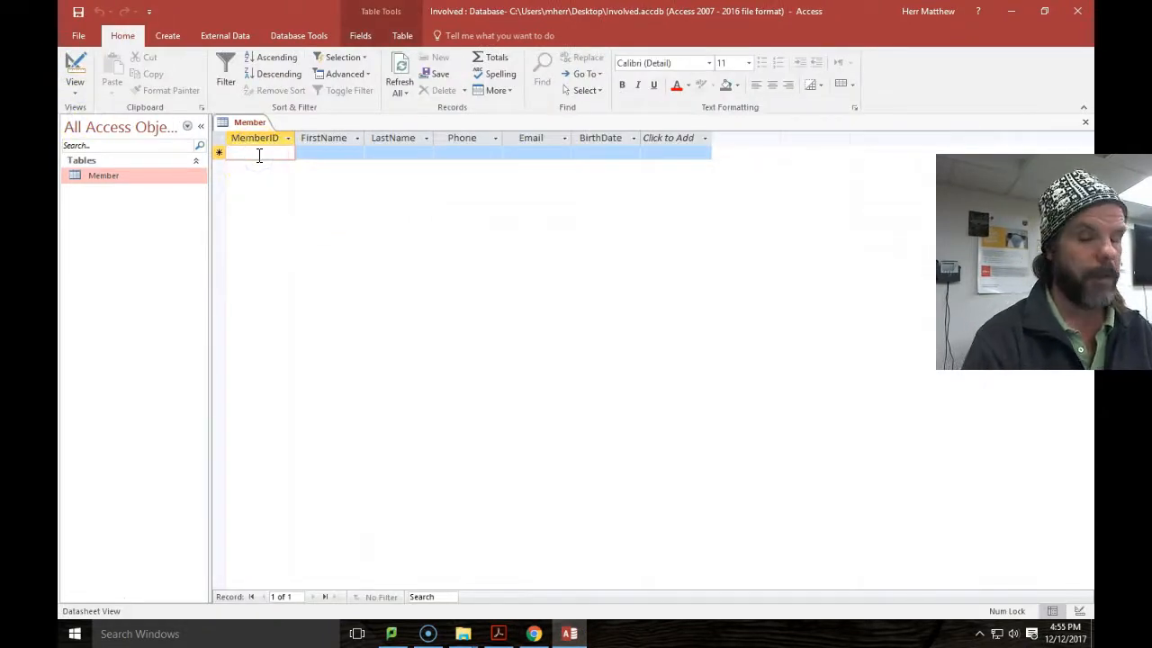
left_click(533, 634)
left_click(569, 633)
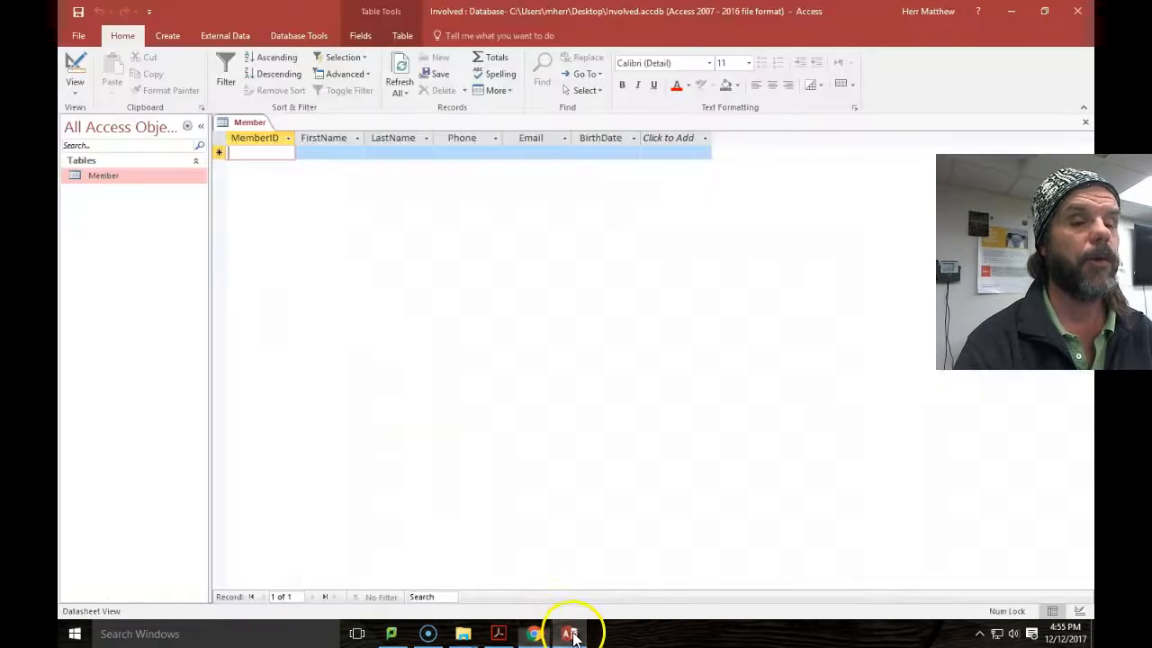
type("1025")
Fill in the member's first name, last name, phone, e-mail and birth date, saving the record.
left_click(327, 150)
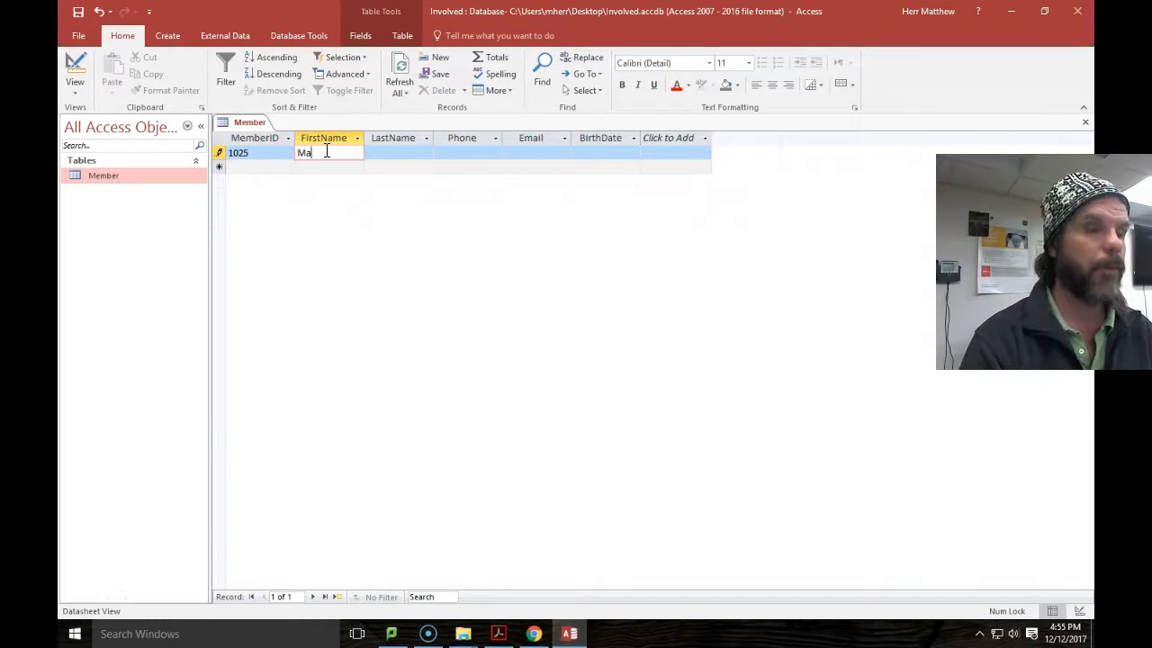
key("Tab")
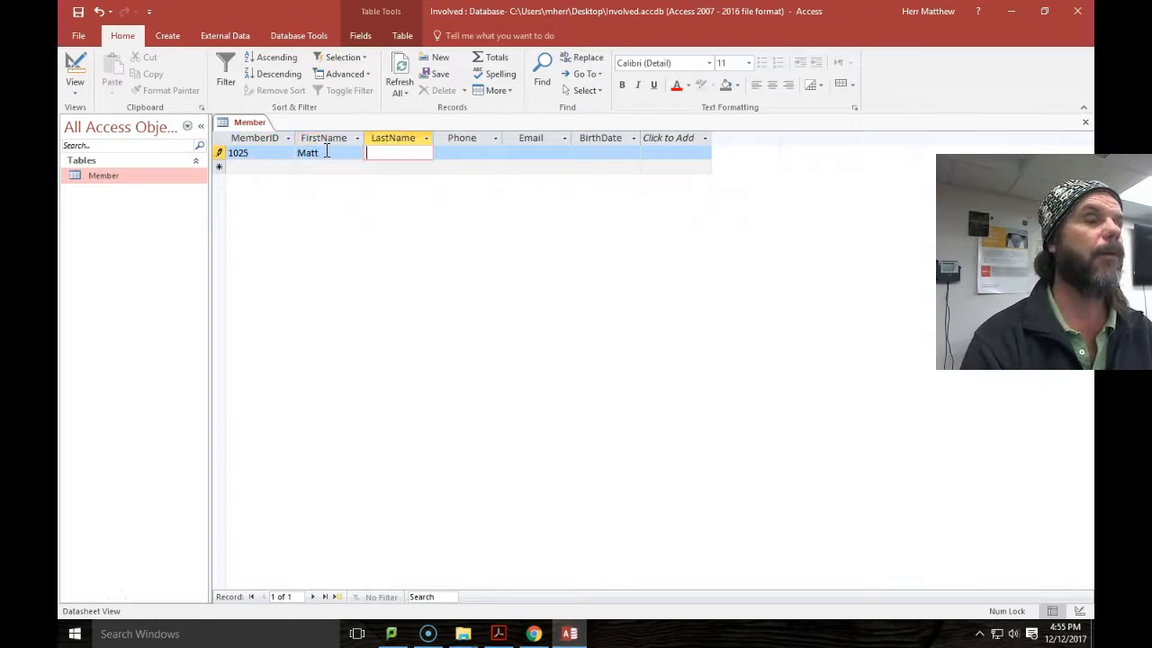
key("Tab")
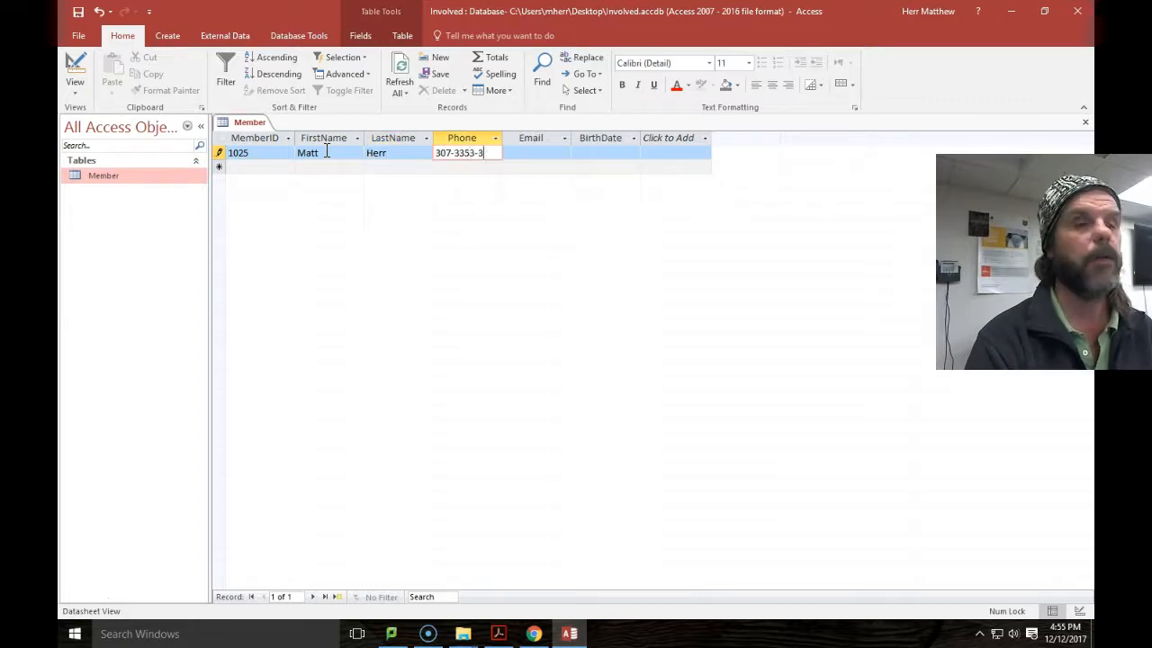
key("Tab")
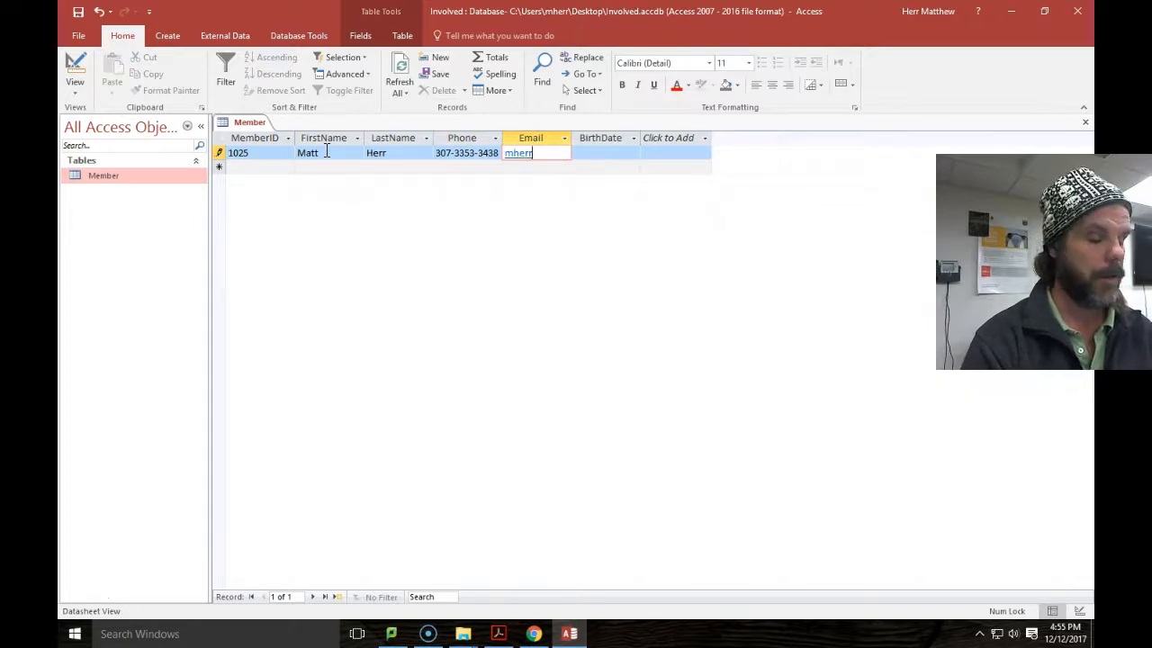
key("Tab")
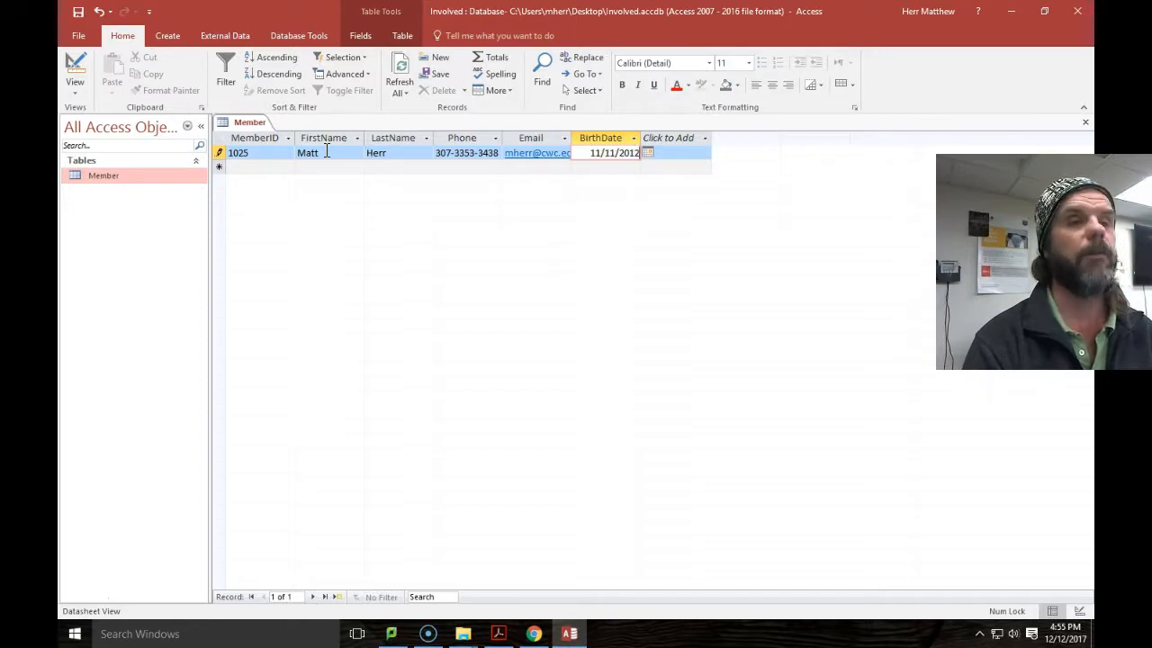
key("Tab")
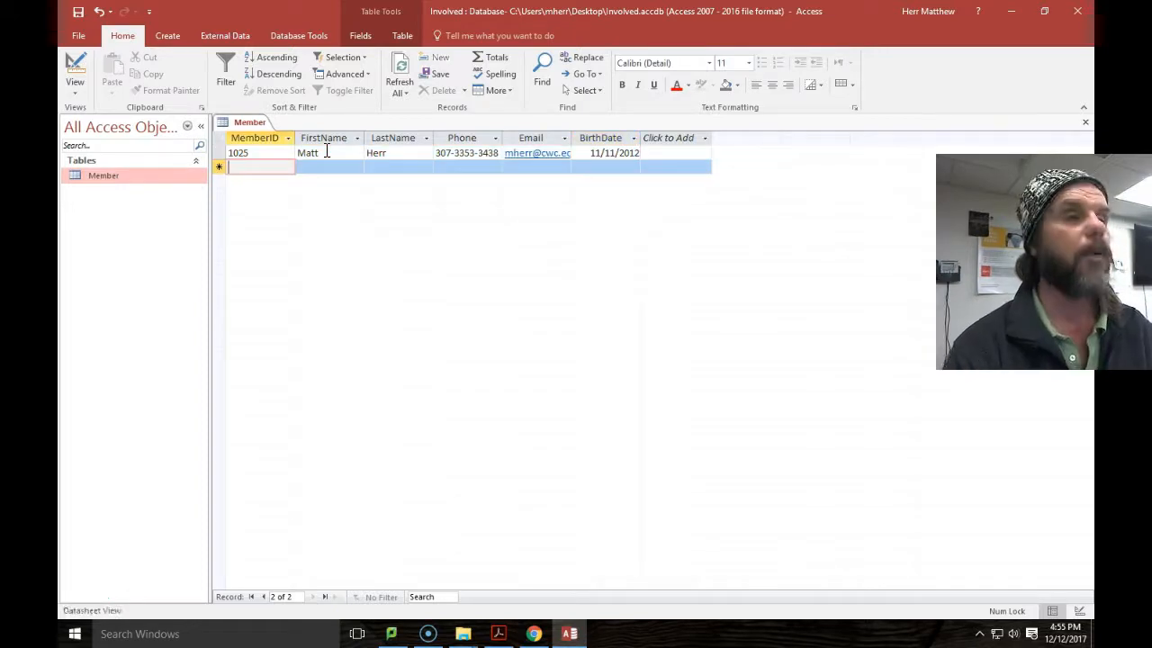
Scroll the assignment PDF to step 5 about copying Club's Volunteer records.
left_click(534, 633)
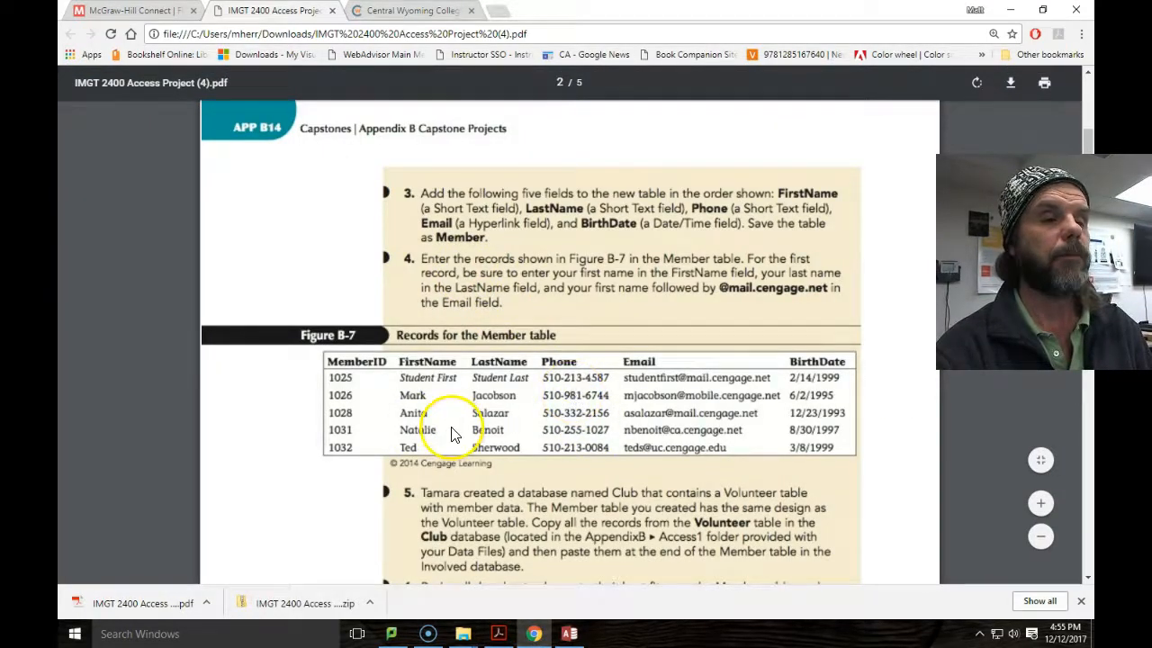
scroll(450, 437, "down", 2)
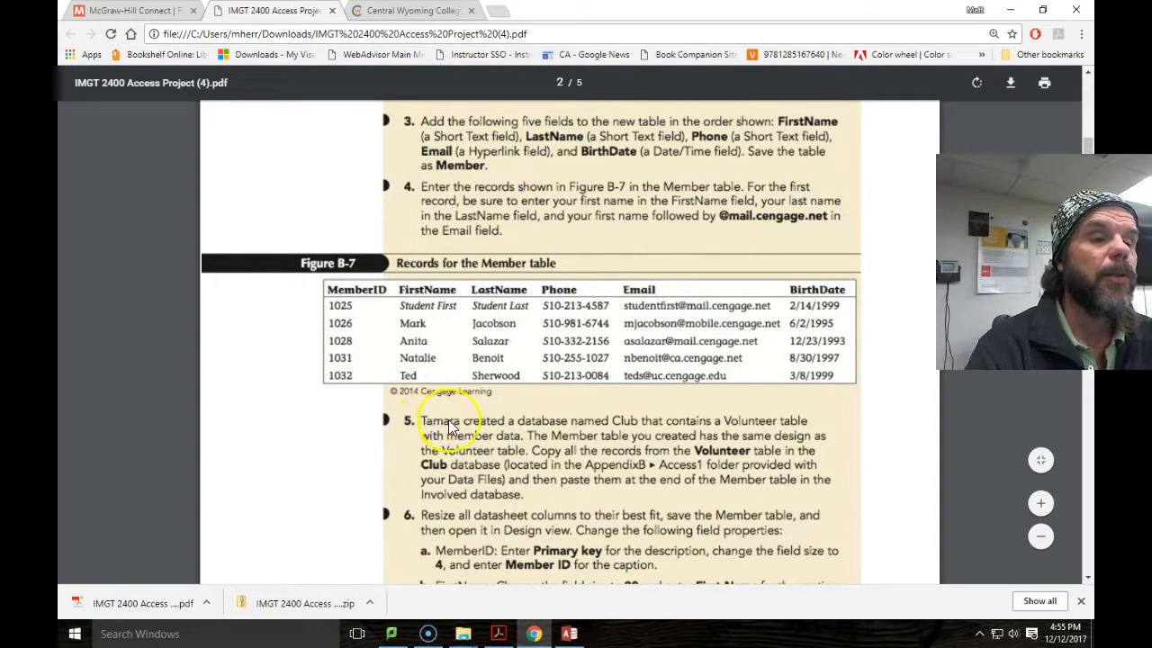
scroll(627, 444, "down", 1)
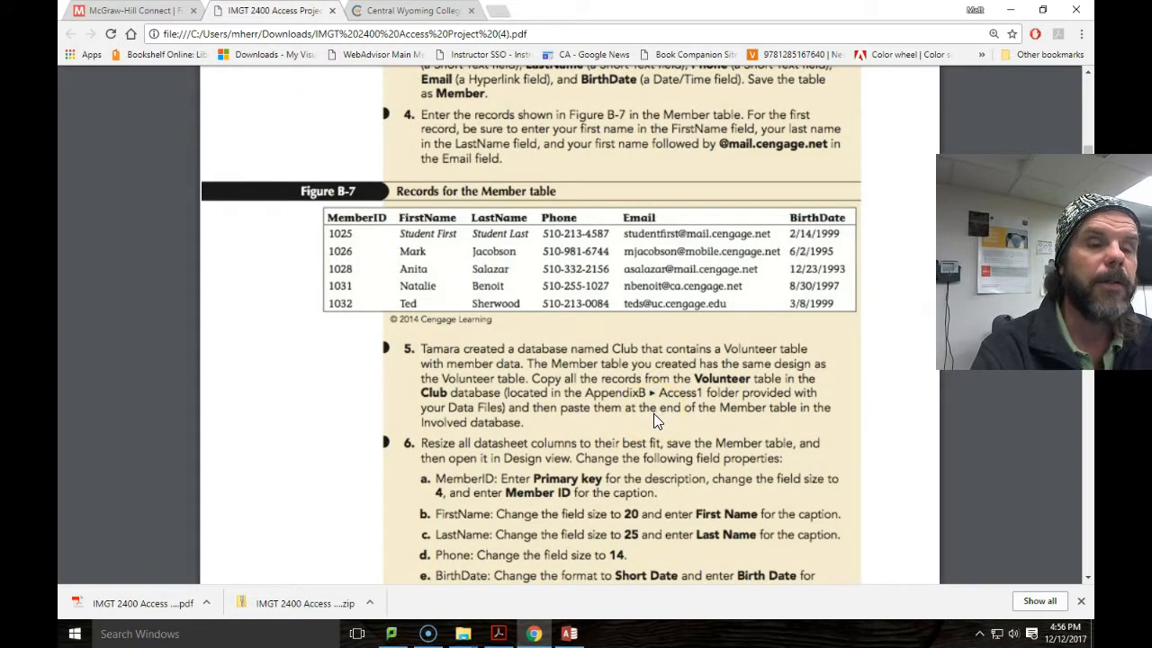
Open Club.accdb from the IMGT 2400 Access Project Data Files (3) folder.
mouse_move(462, 633)
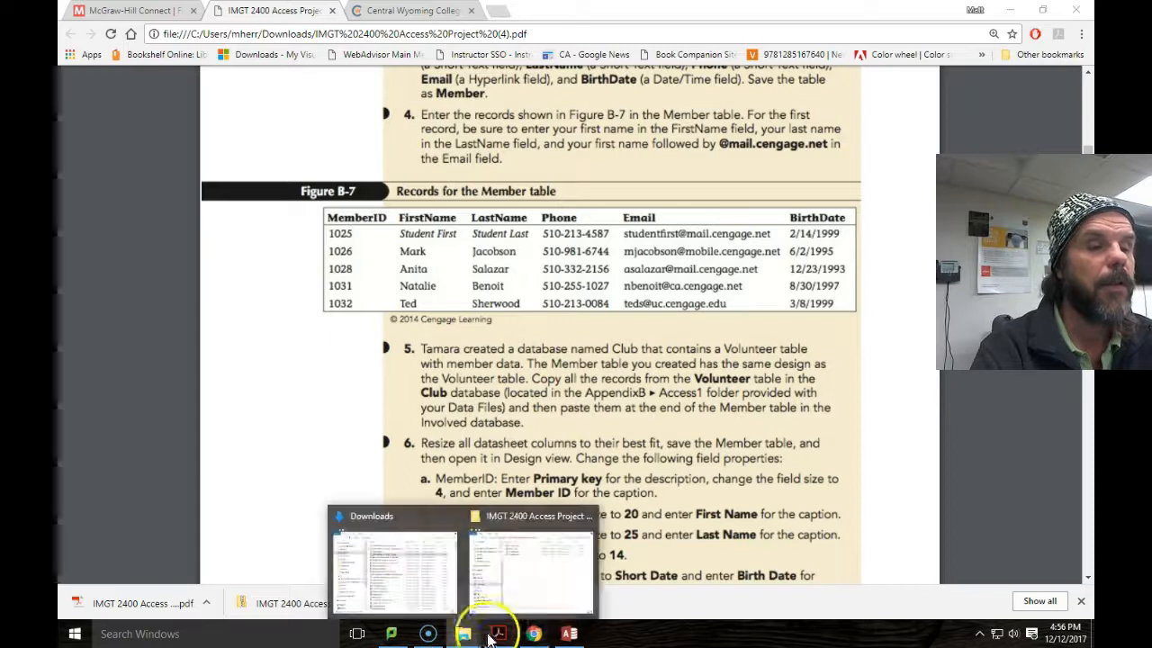
left_click(516, 556)
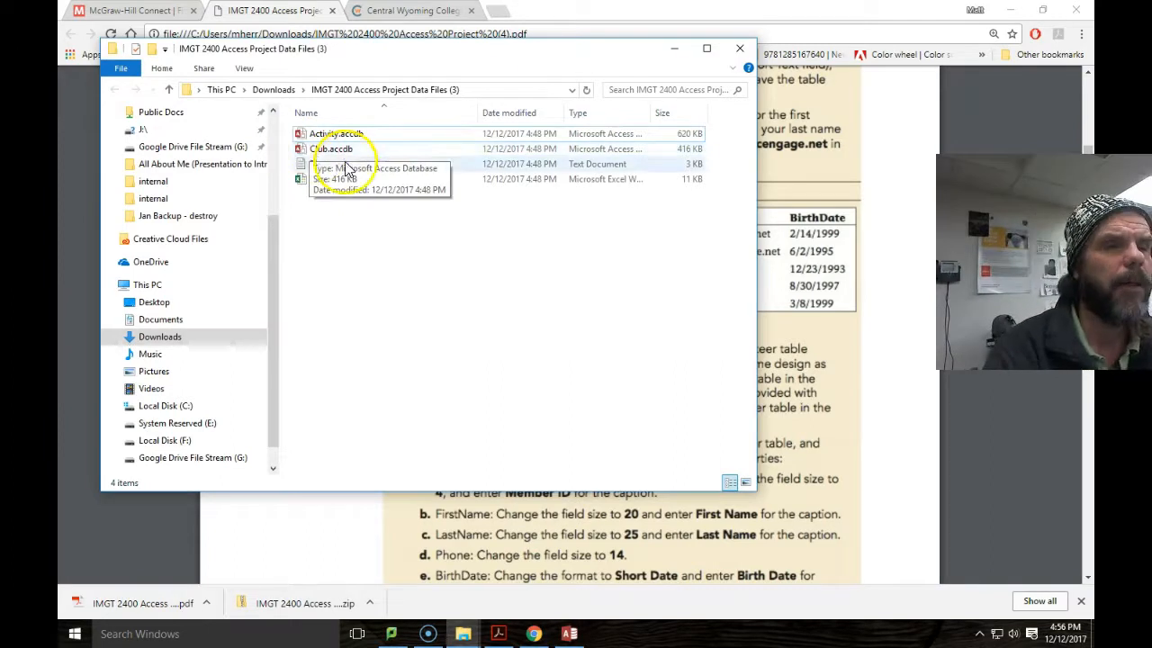
left_click_drag(477, 50, 501, 116)
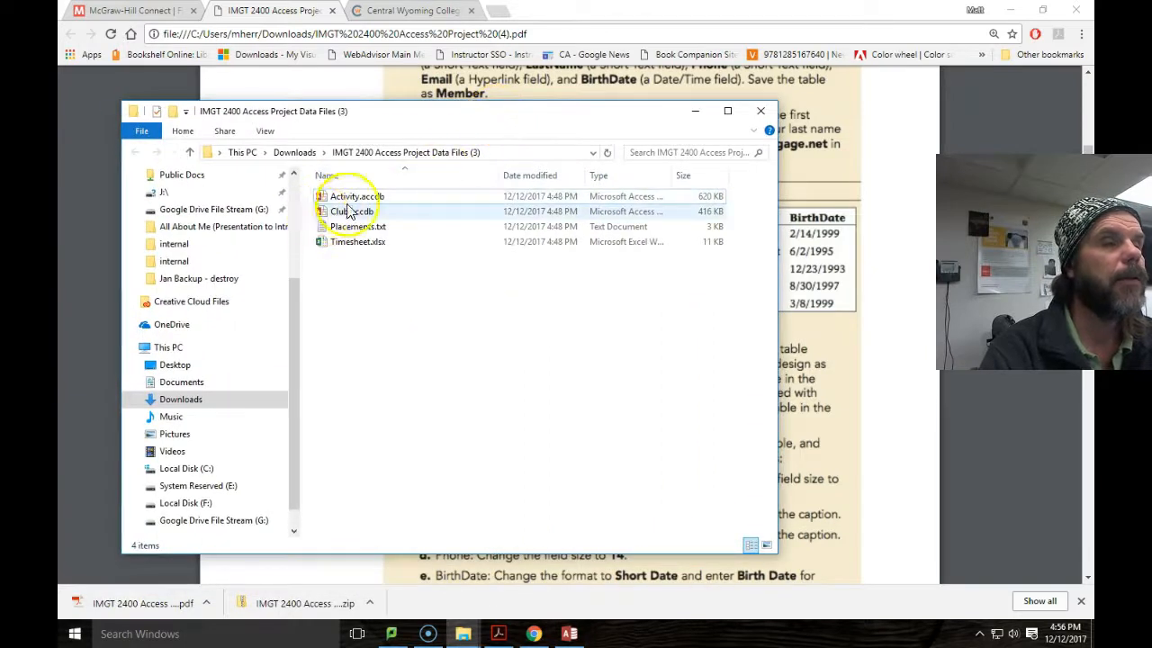
left_click_drag(411, 115, 58, 230)
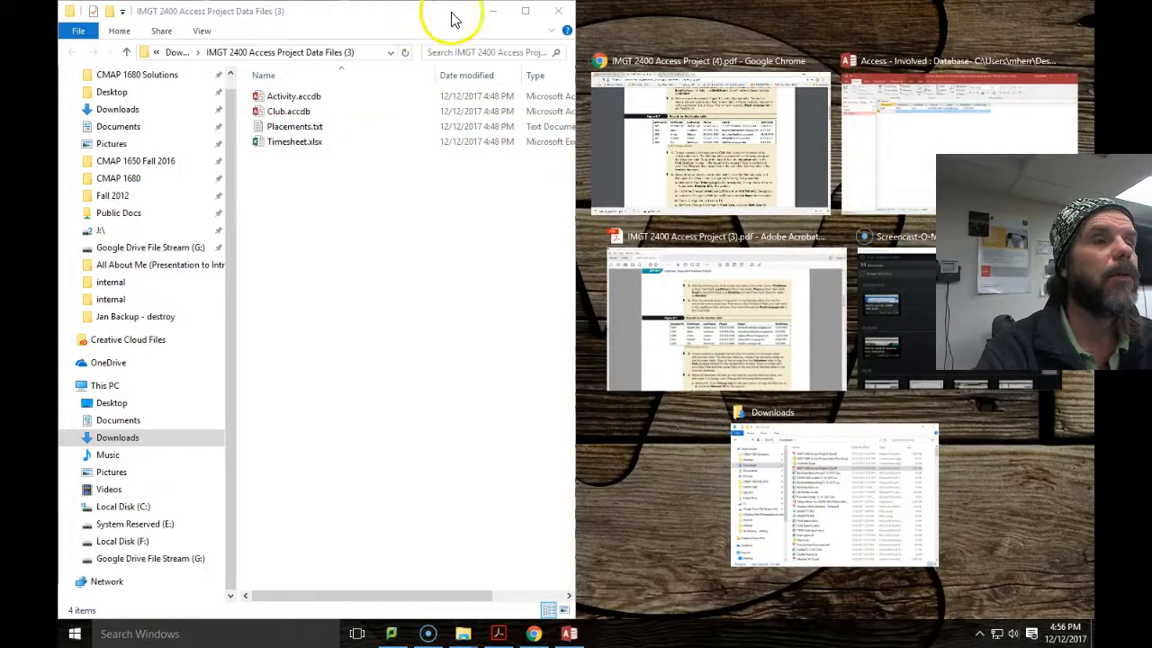
left_click(560, 200)
left_click(610, 261)
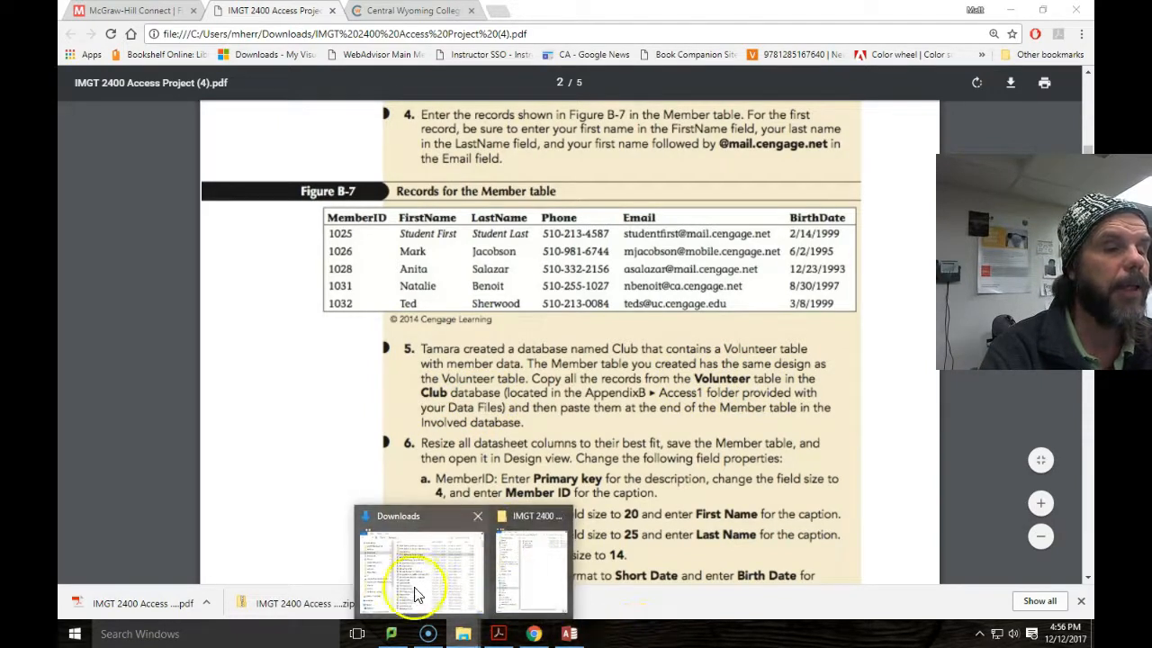
left_click(529, 562)
double_click(287, 111)
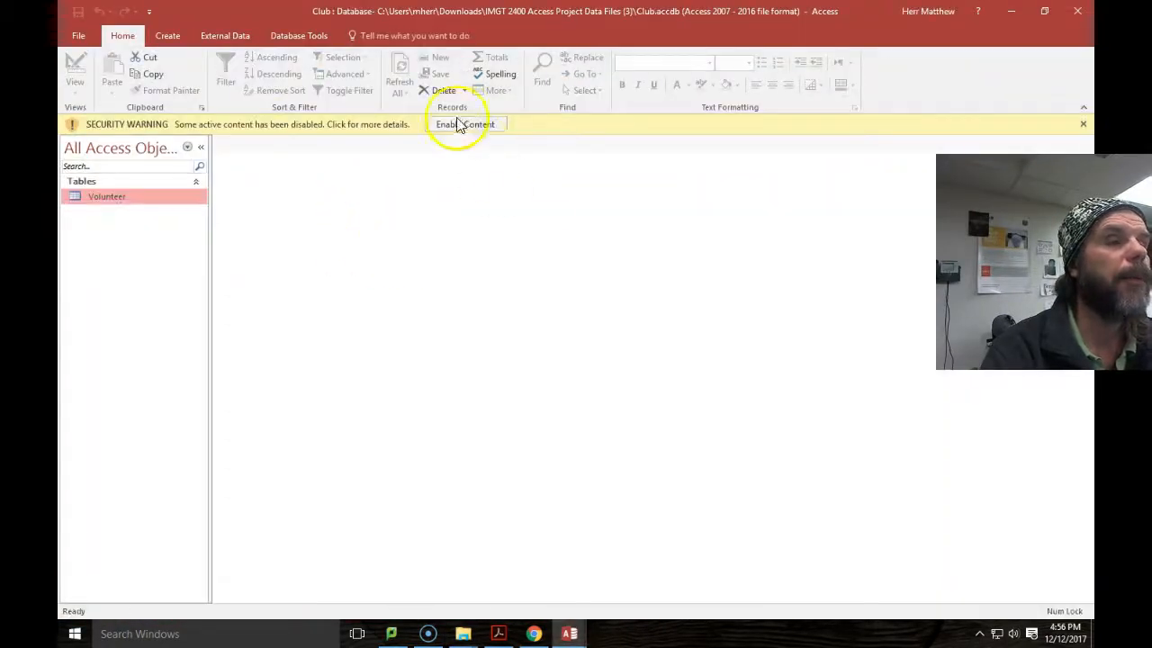
Enable Club's content, open the Volunteer table and copy all its records.
left_click(458, 121)
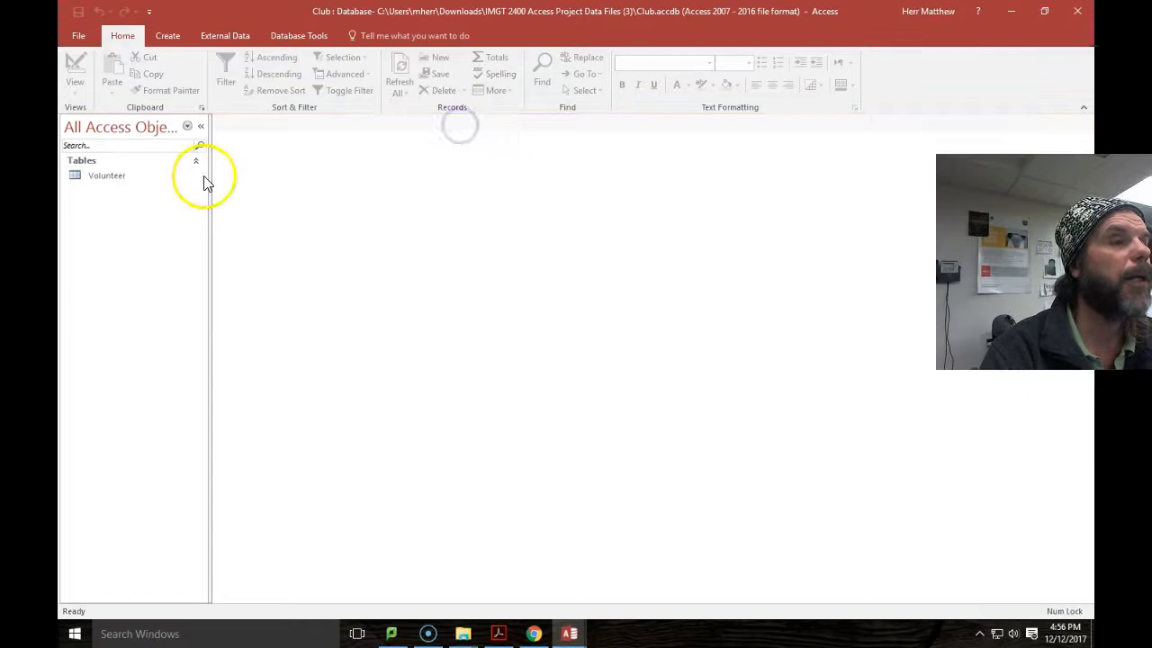
double_click(112, 176)
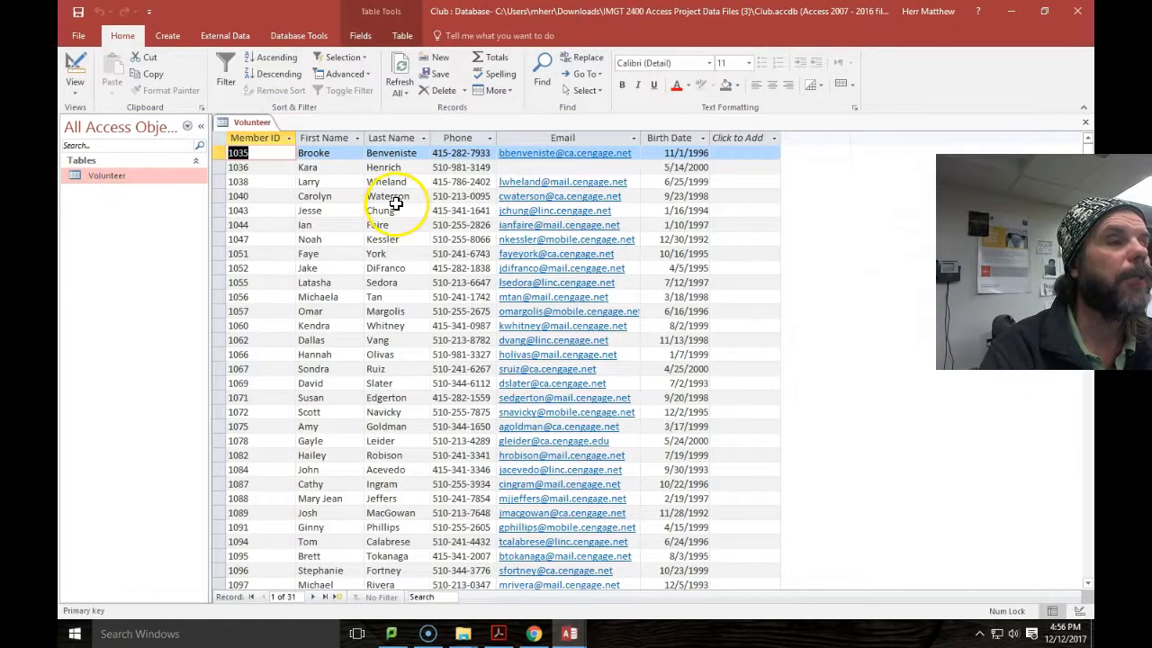
left_click(220, 137)
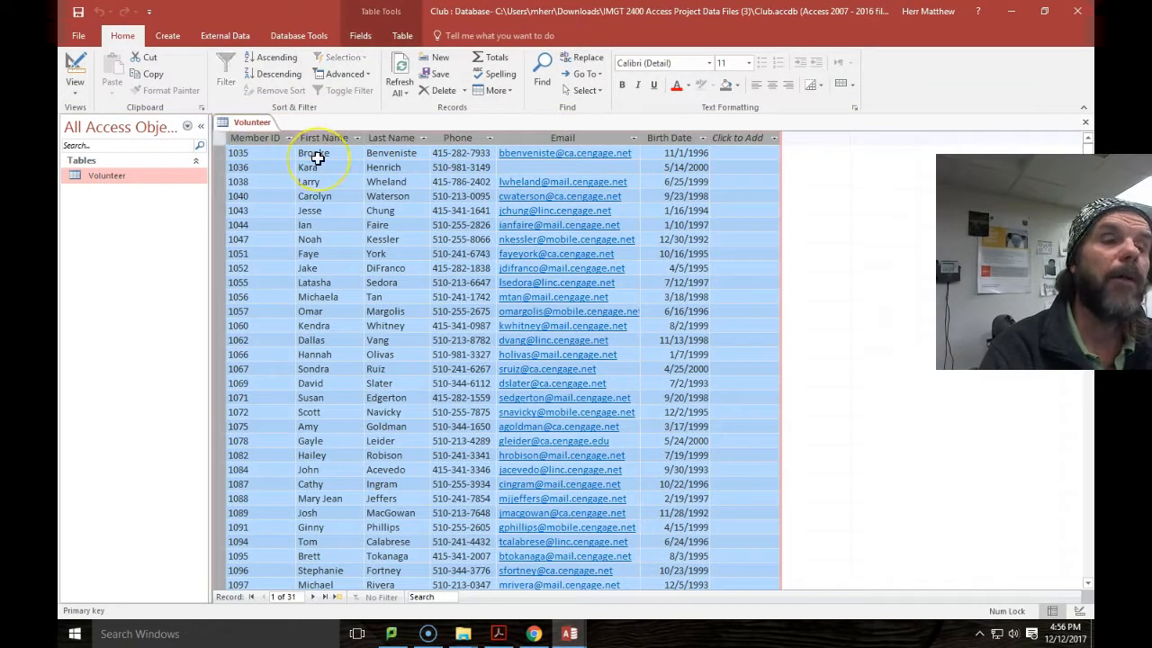
right_click(272, 187)
key("Escape")
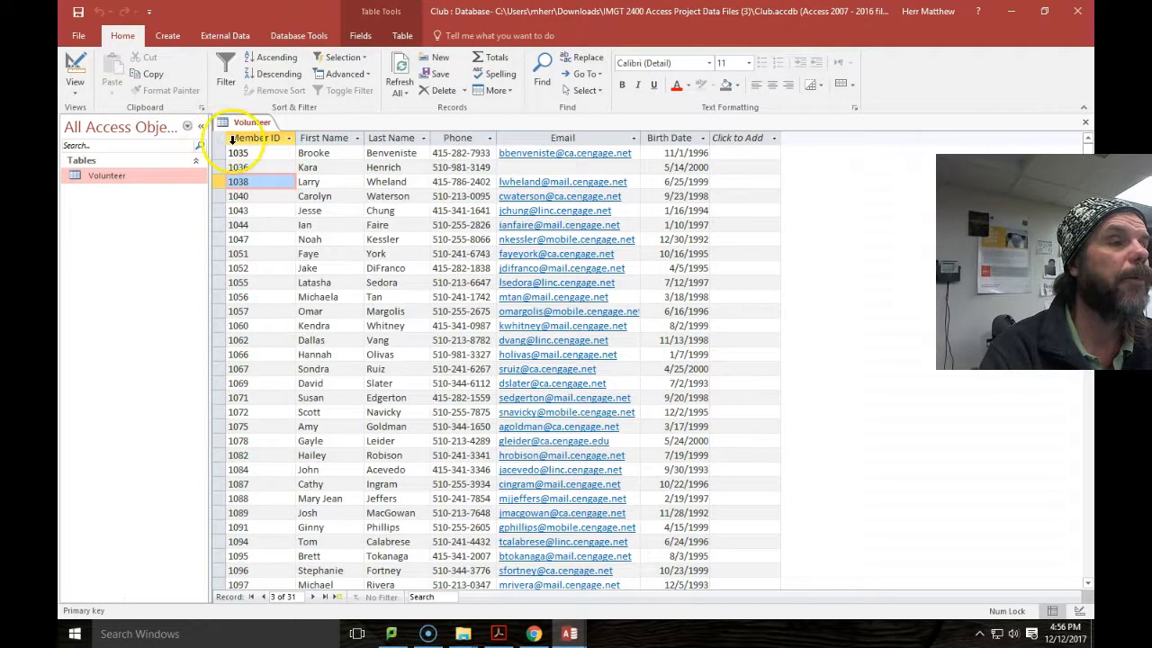
left_click(220, 137)
key("ctrl+c")
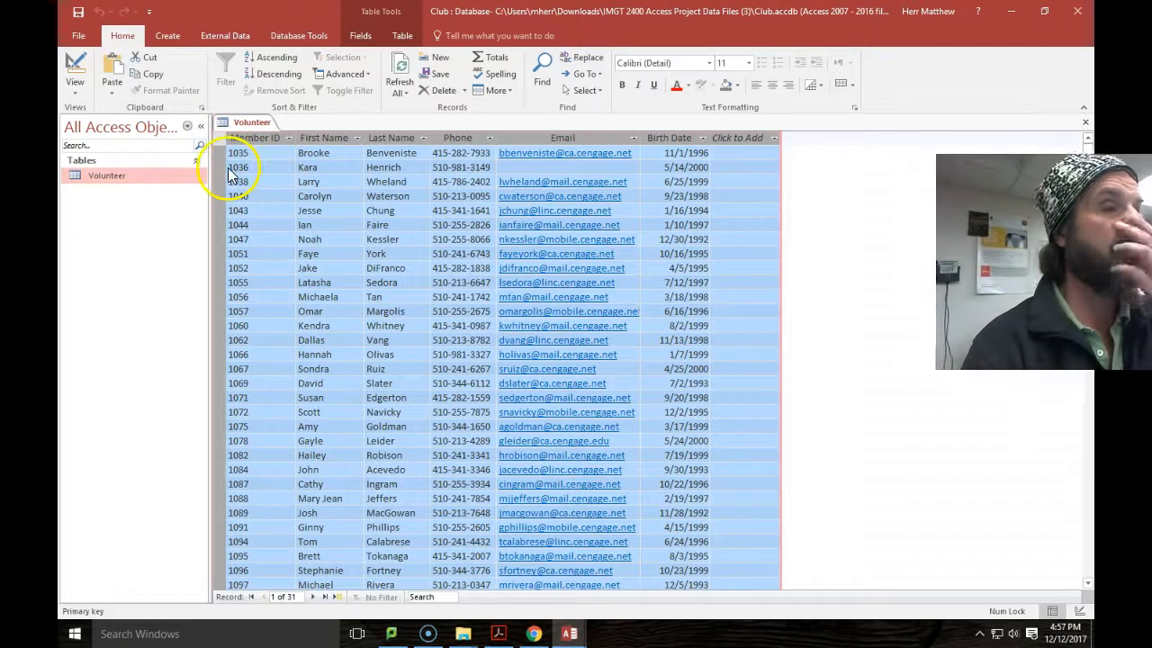
left_click(151, 76)
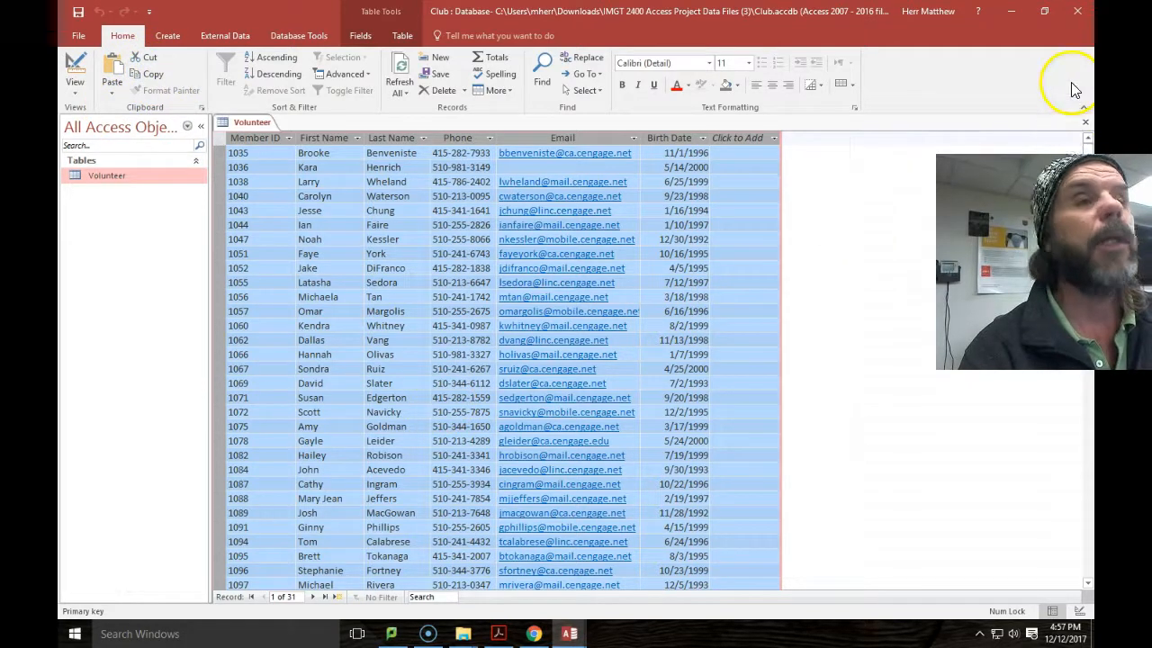
left_click(1010, 11)
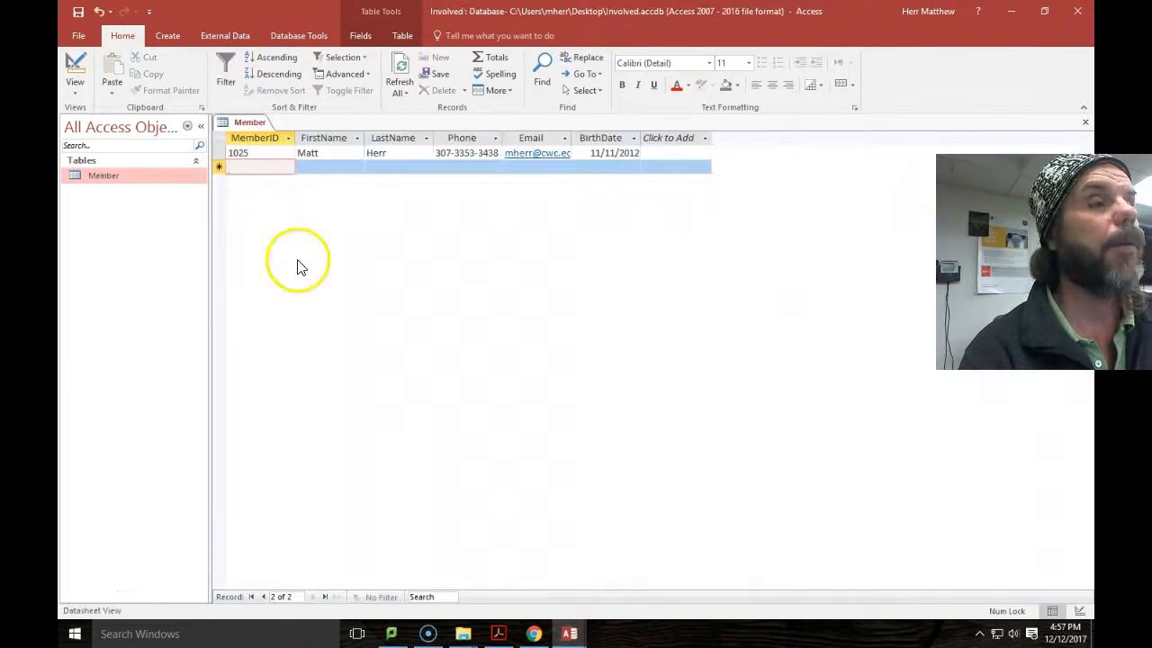
Recopy all Volunteer records from the Club database after a failed paste attempt.
right_click(239, 171)
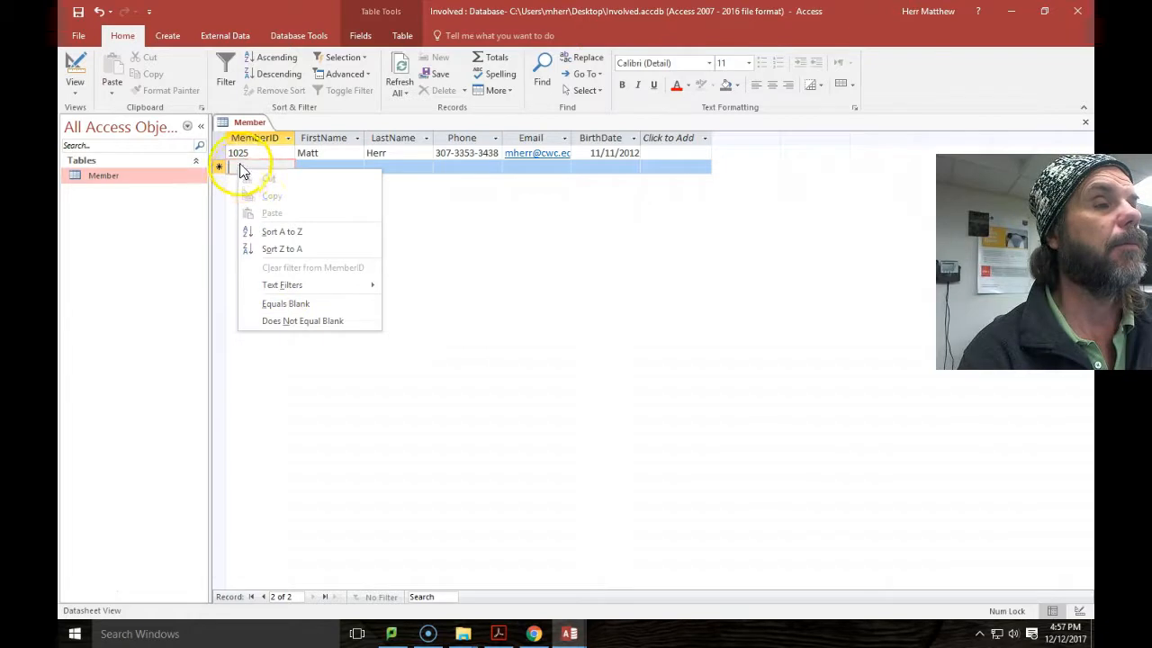
left_click(232, 165)
right_click(229, 165)
left_click(230, 166)
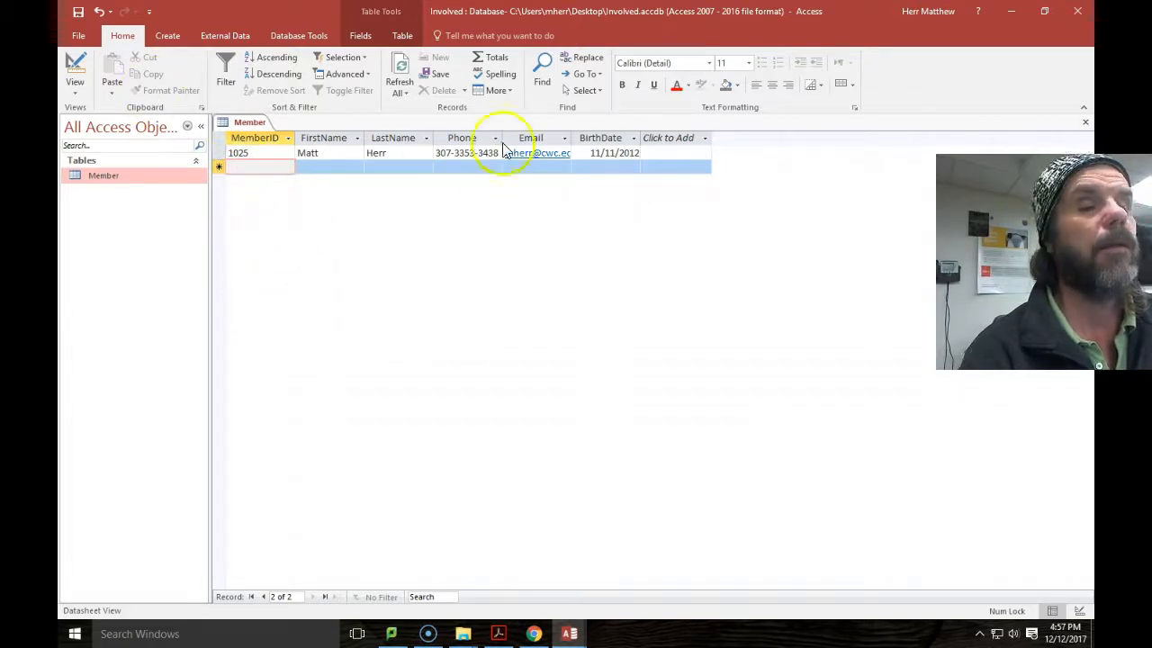
mouse_move(571, 630)
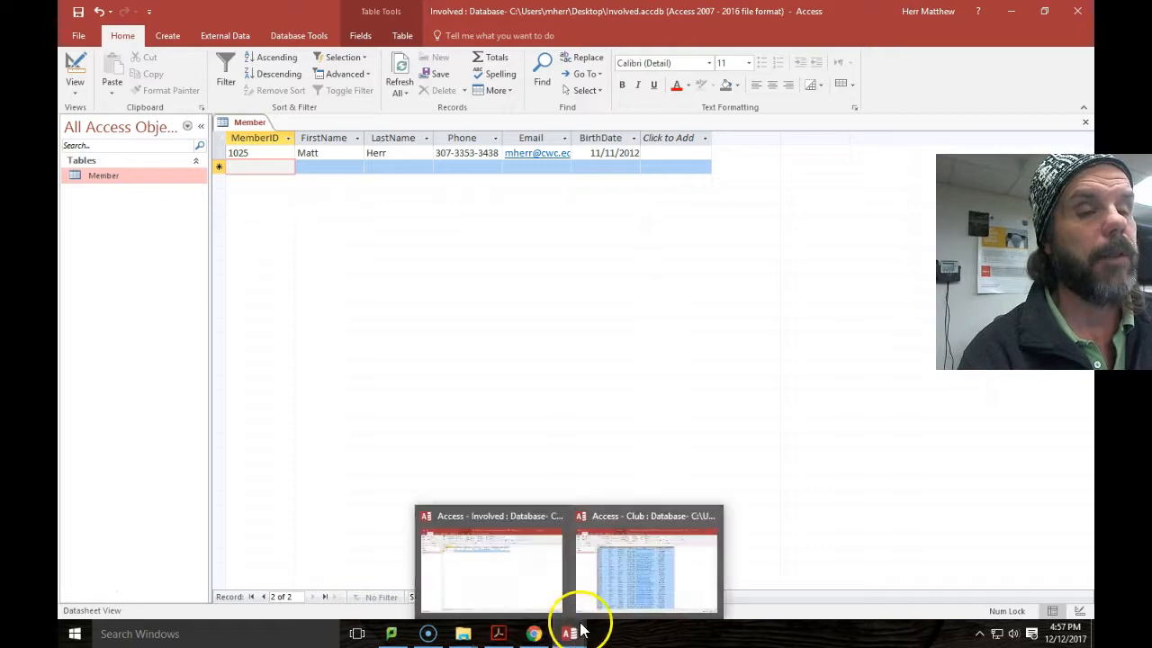
left_click(630, 522)
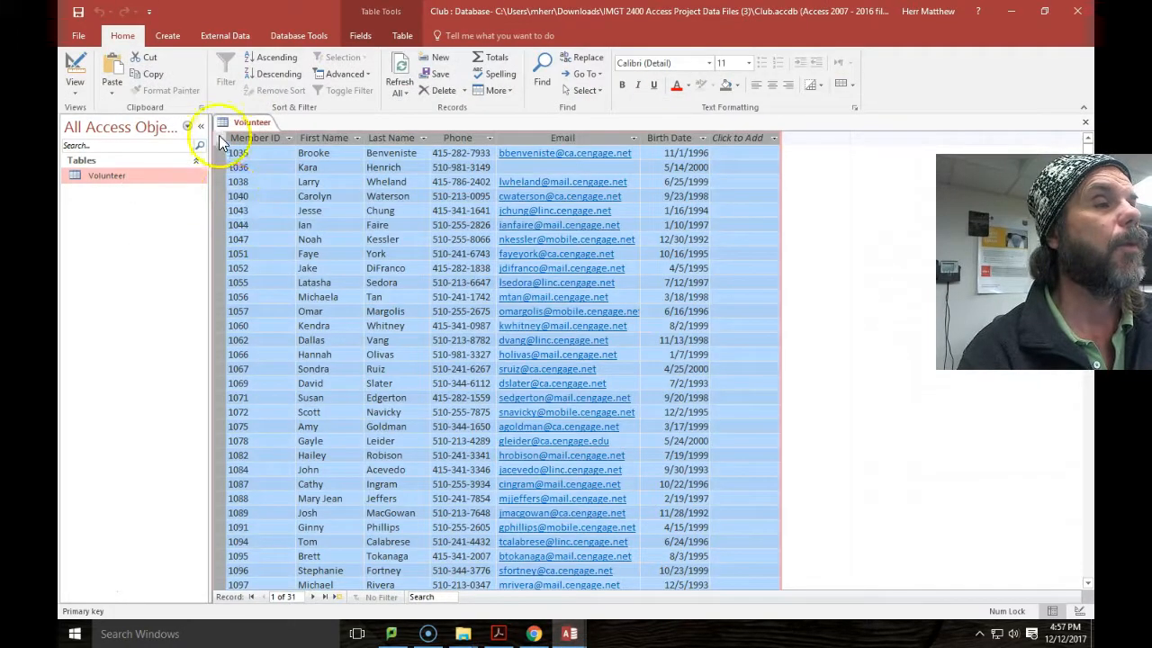
left_click(148, 73)
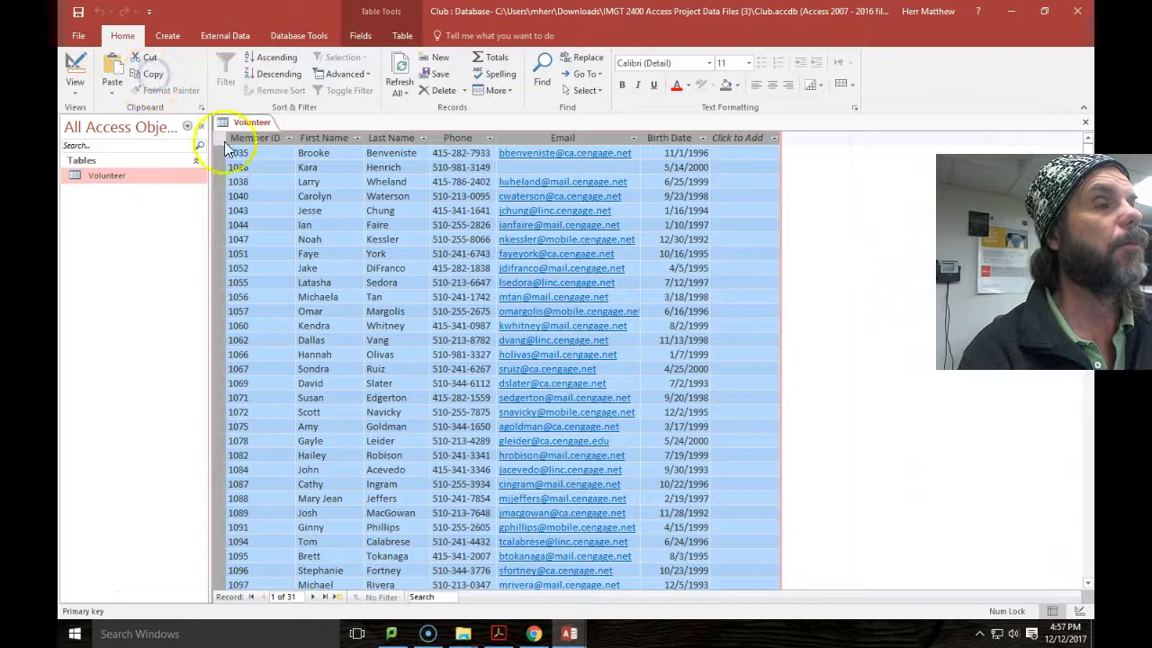
left_click(1013, 11)
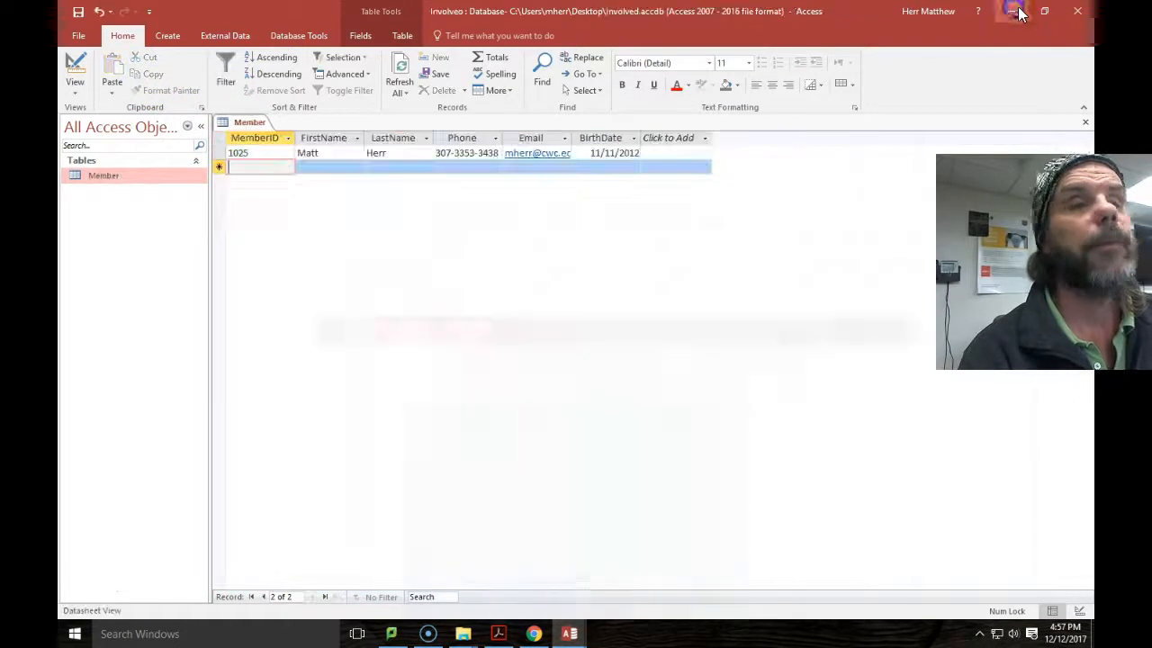
Paste Append the 31 Volunteer records into Member's new-record row and confirm.
left_click(253, 167)
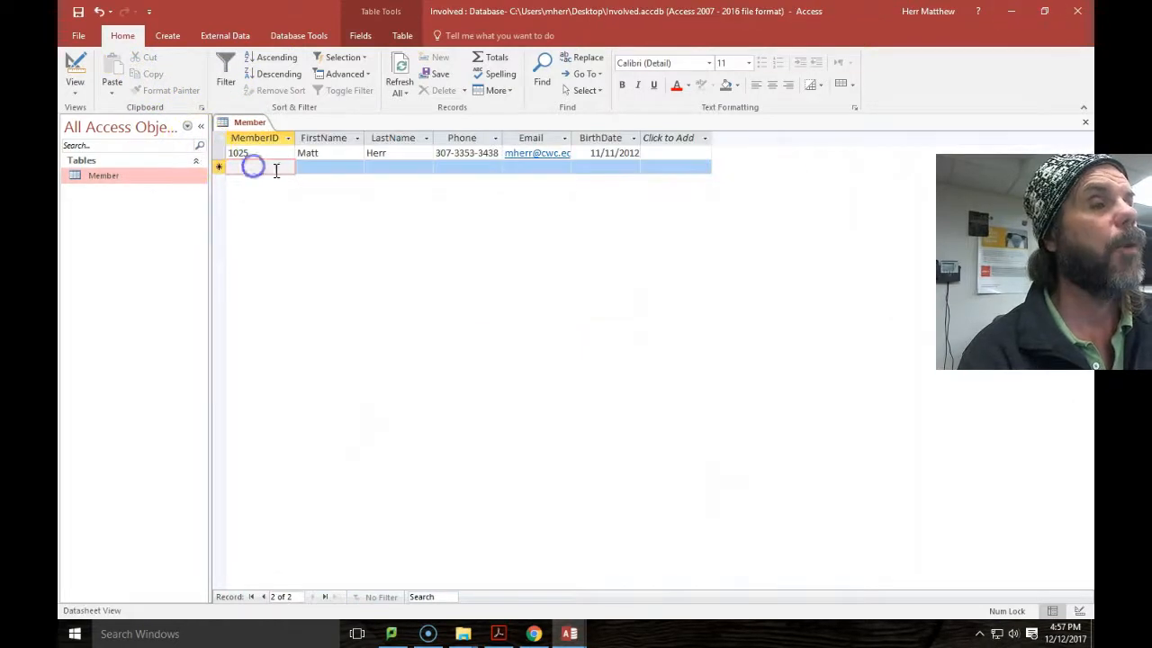
left_click(110, 95)
left_click(127, 152)
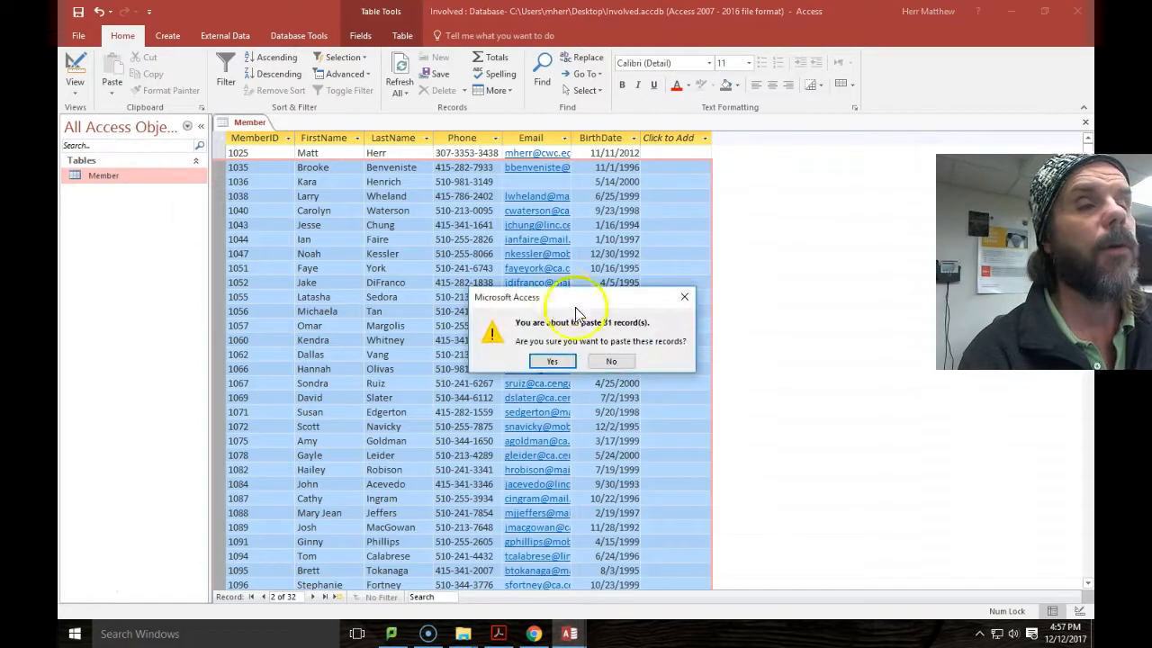
left_click(550, 362)
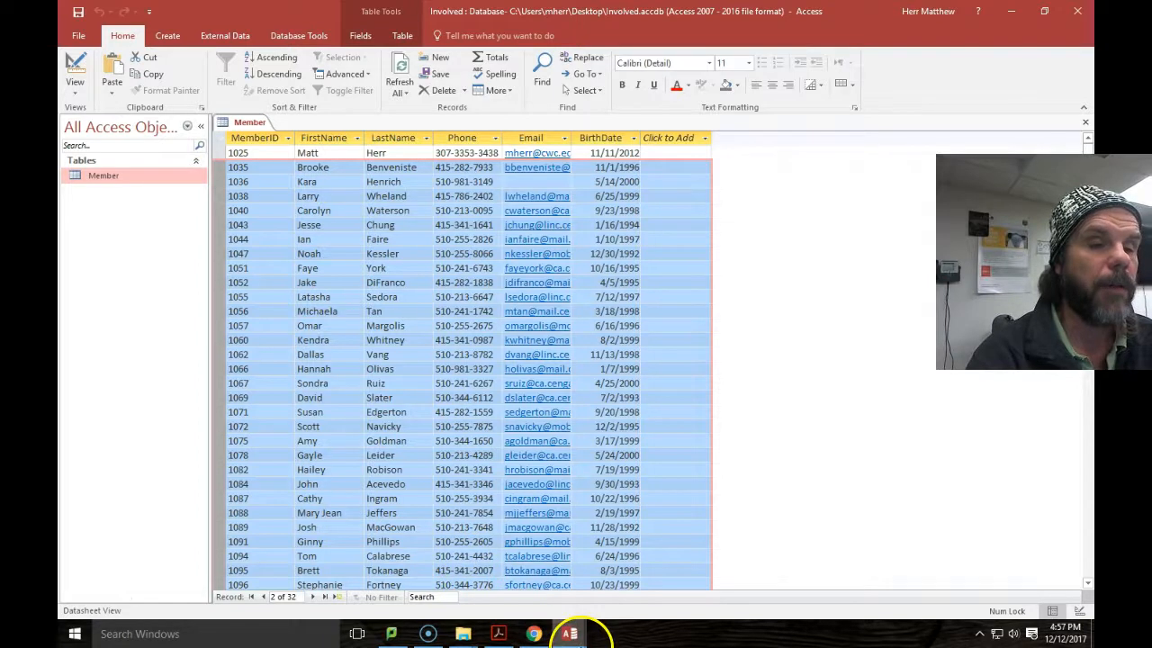
left_click(534, 634)
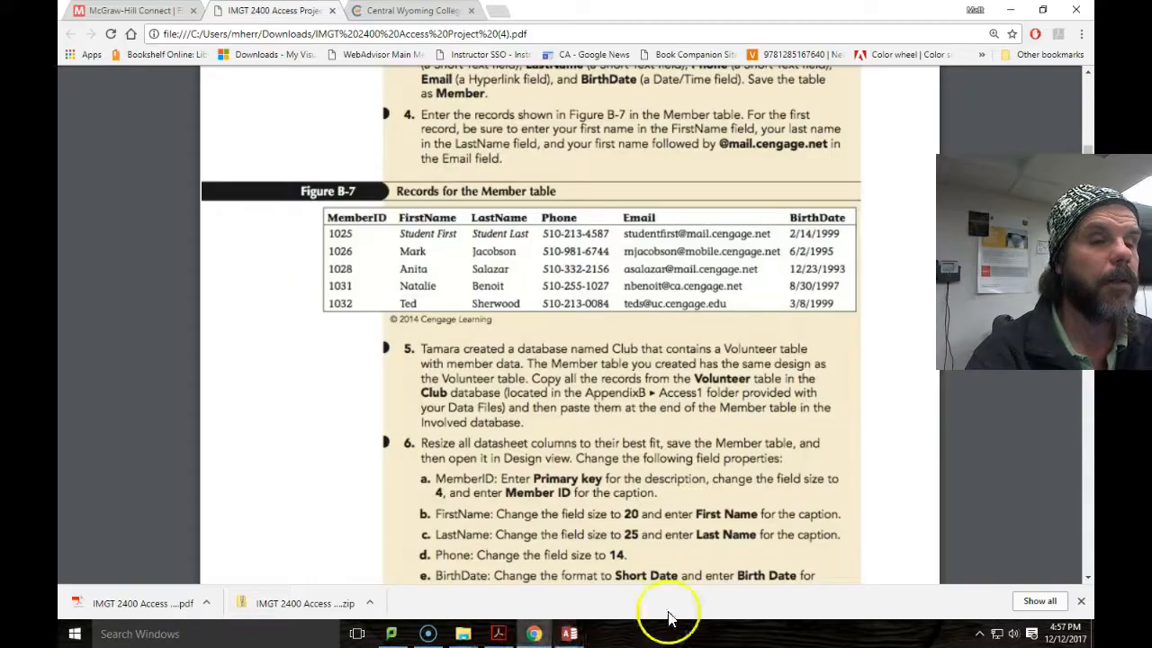
scroll(459, 468, "down", 1)
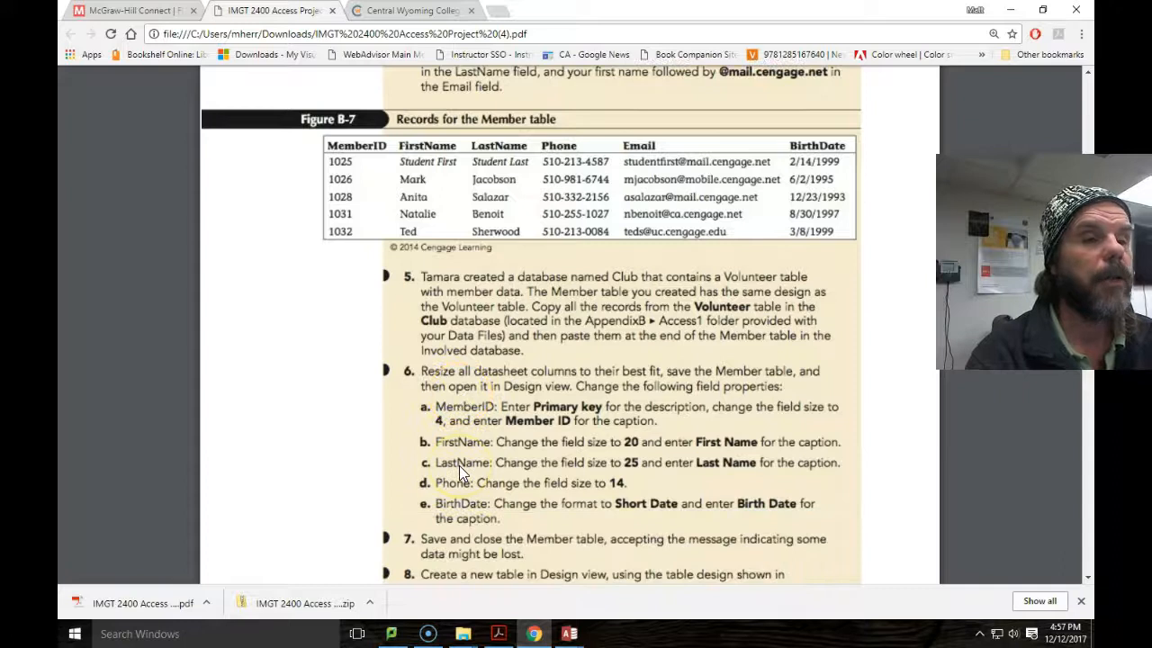
scroll(459, 468, "down", 1)
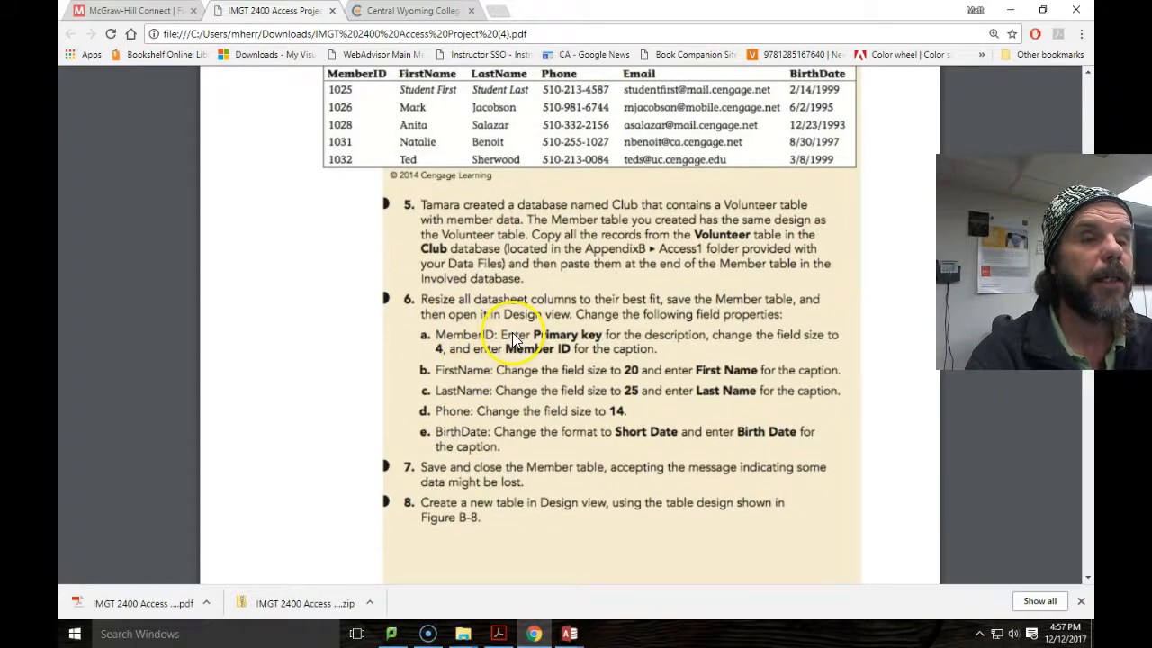
mouse_move(570, 632)
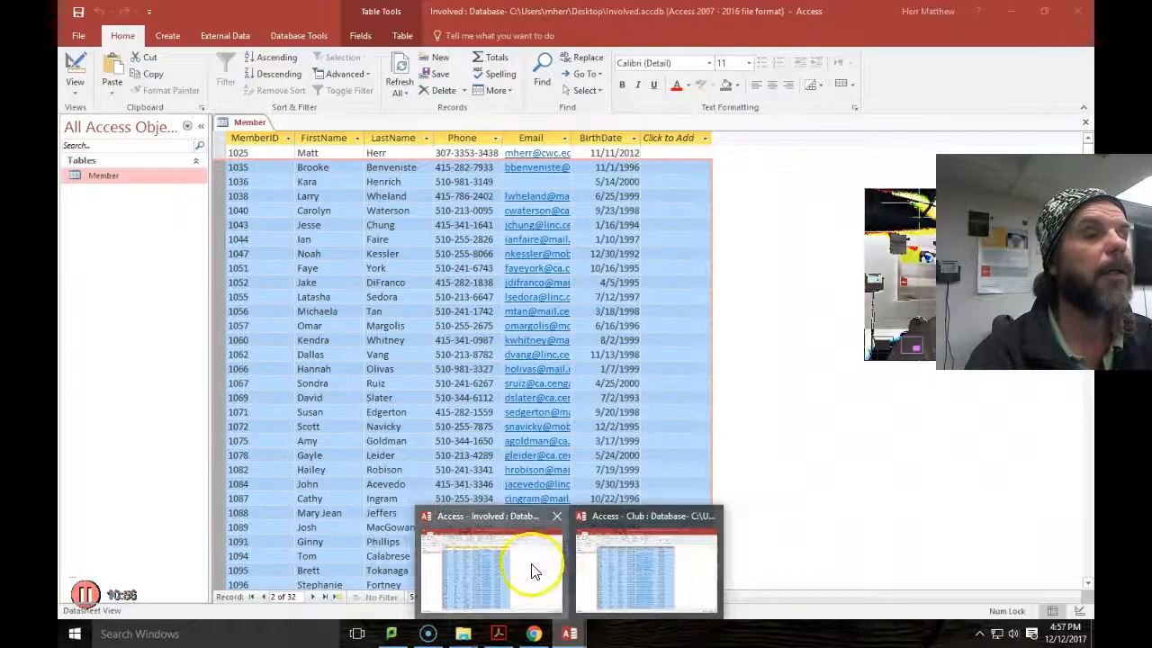
left_click(530, 569)
Select the whole Member datasheet and best-fit all columns so e-mail addresses show fully.
left_click(217, 140)
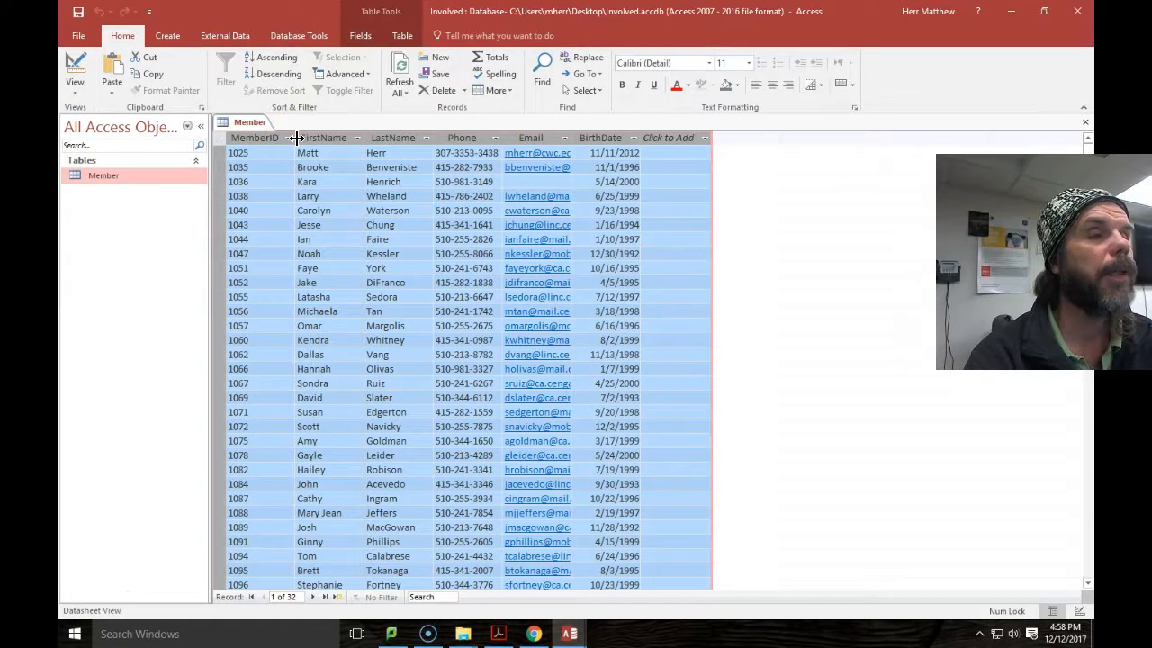
double_click(297, 138)
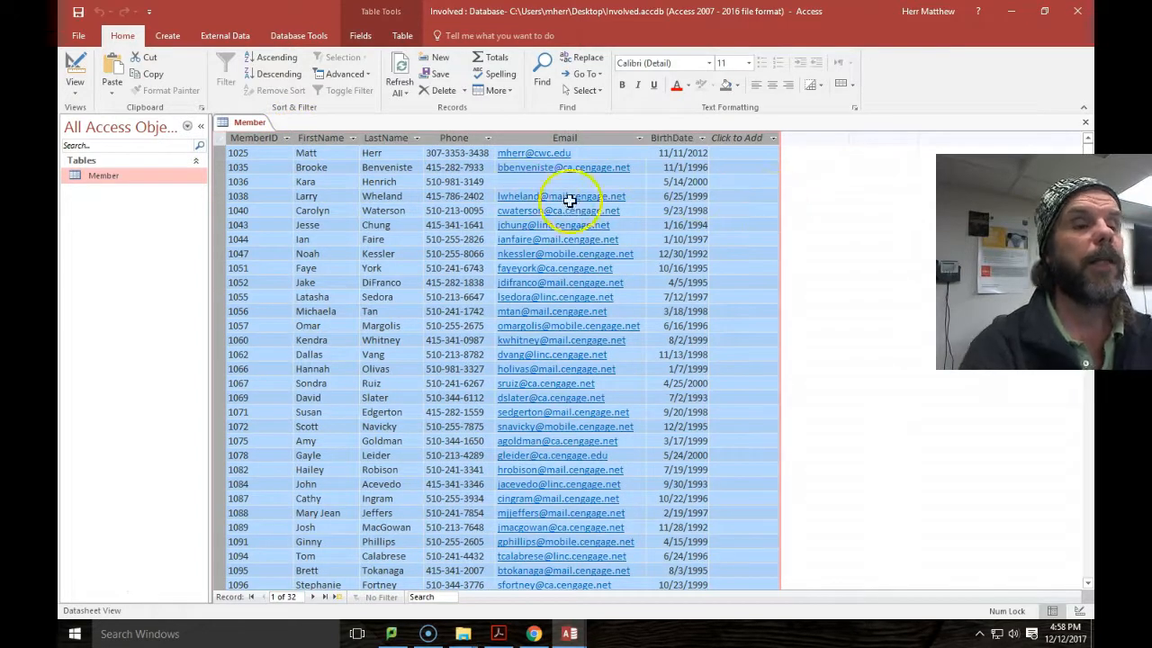
left_click(534, 633)
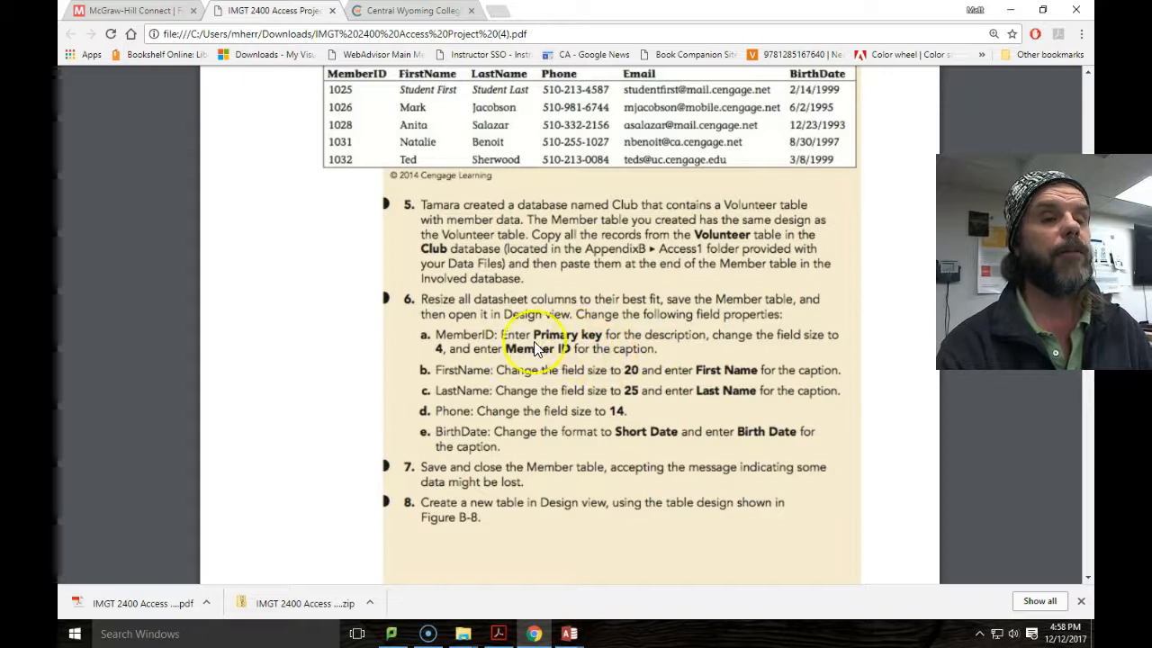
mouse_move(569, 631)
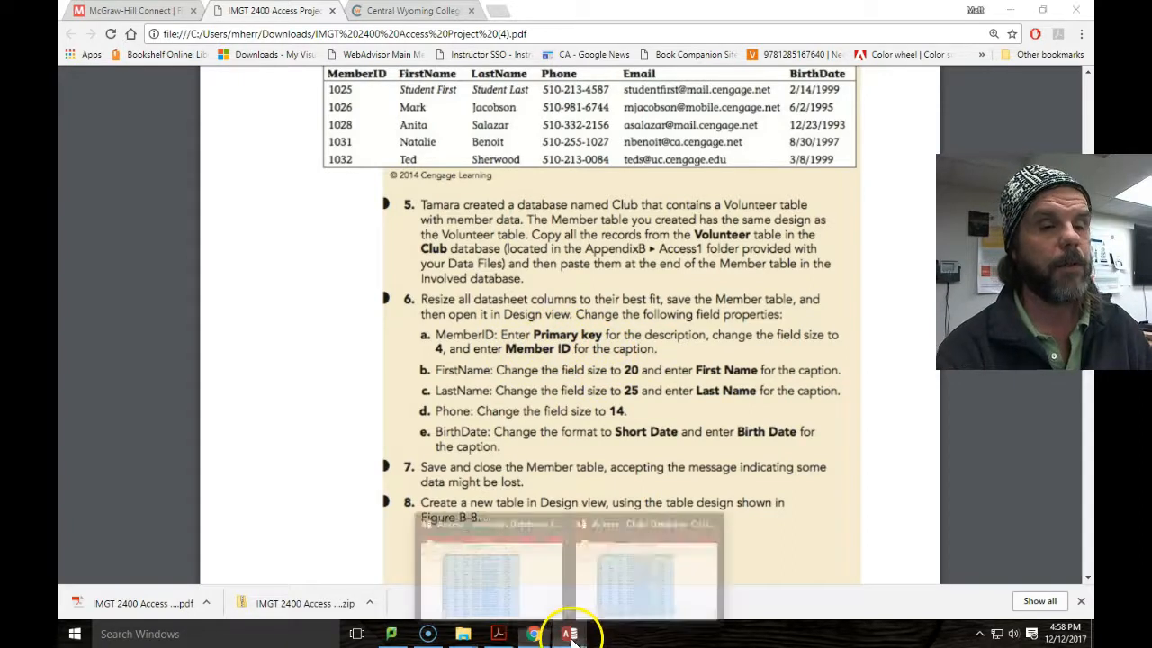
left_click(513, 585)
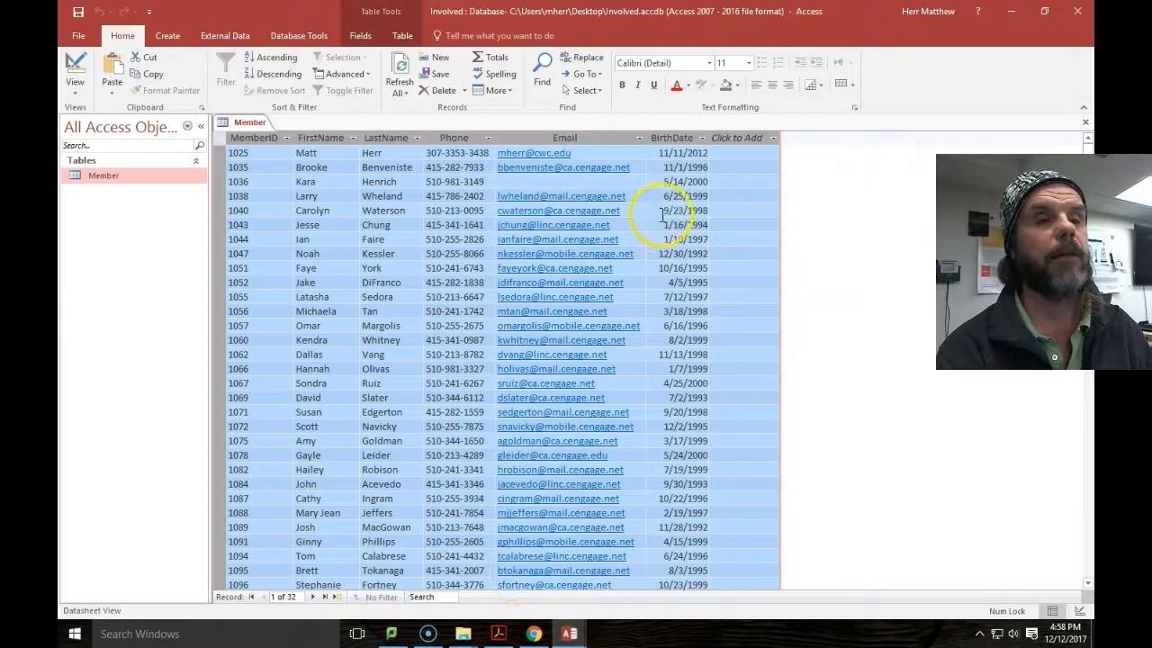
left_click(74, 85)
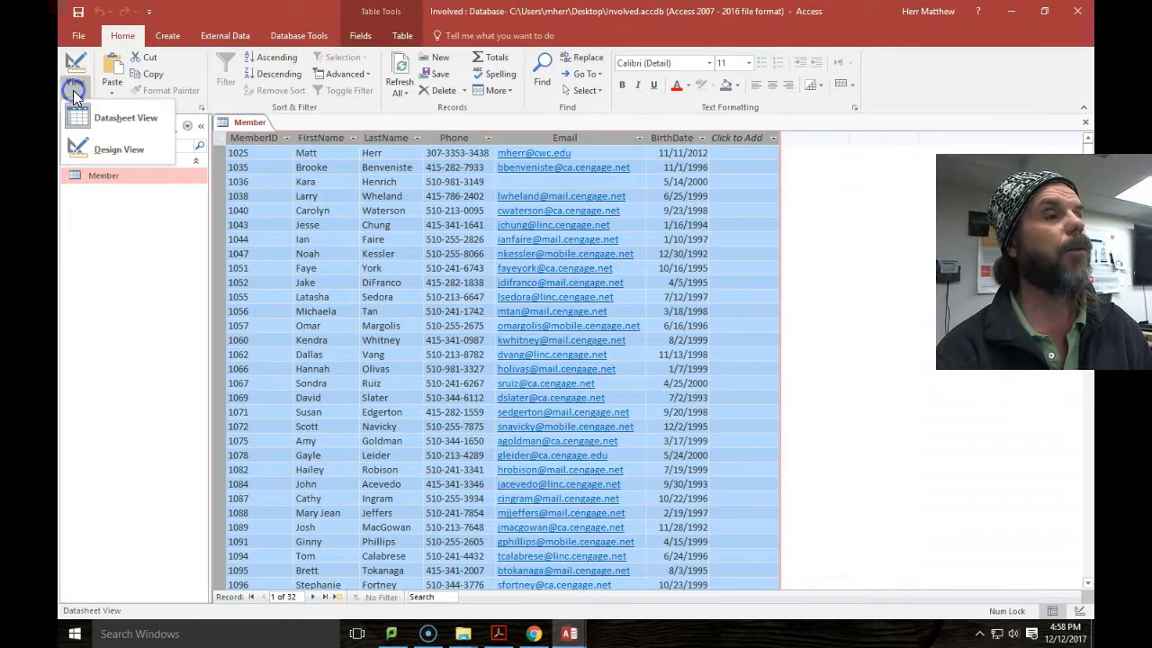
left_click(78, 150)
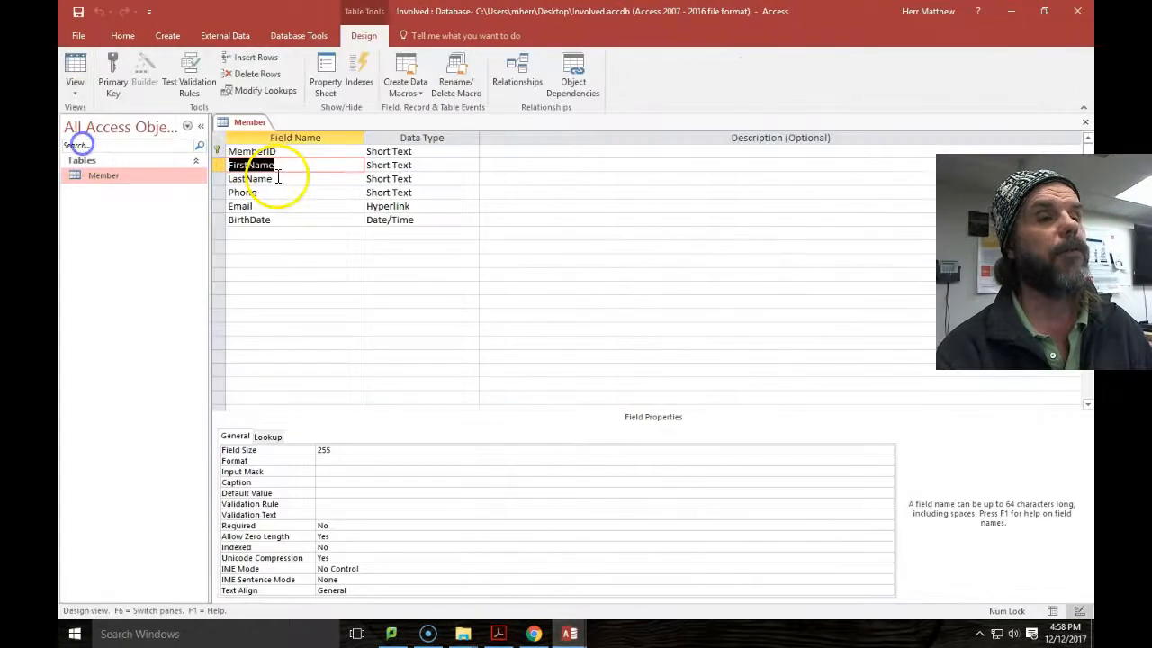
left_click(541, 152)
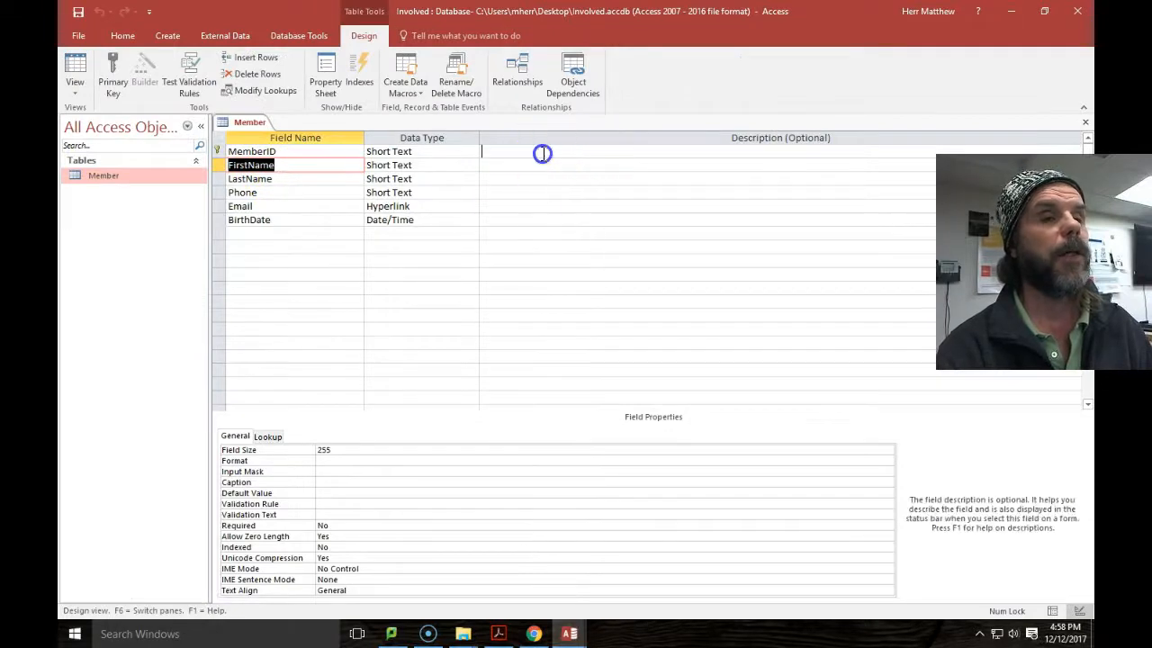
left_click(724, 162)
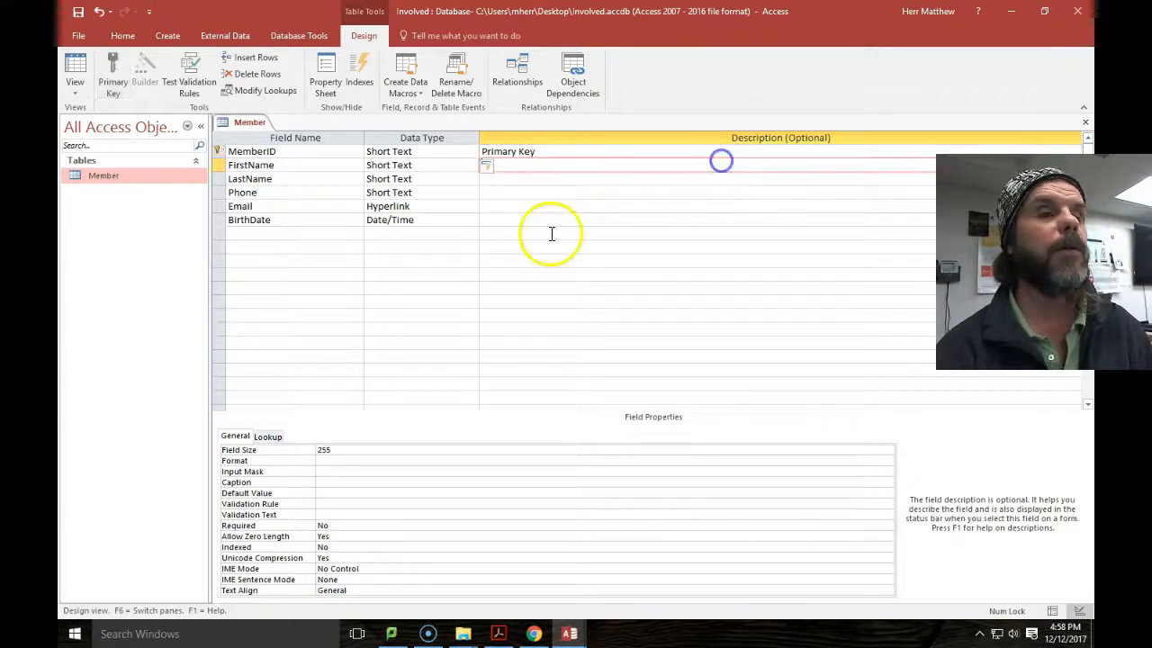
left_click(543, 153)
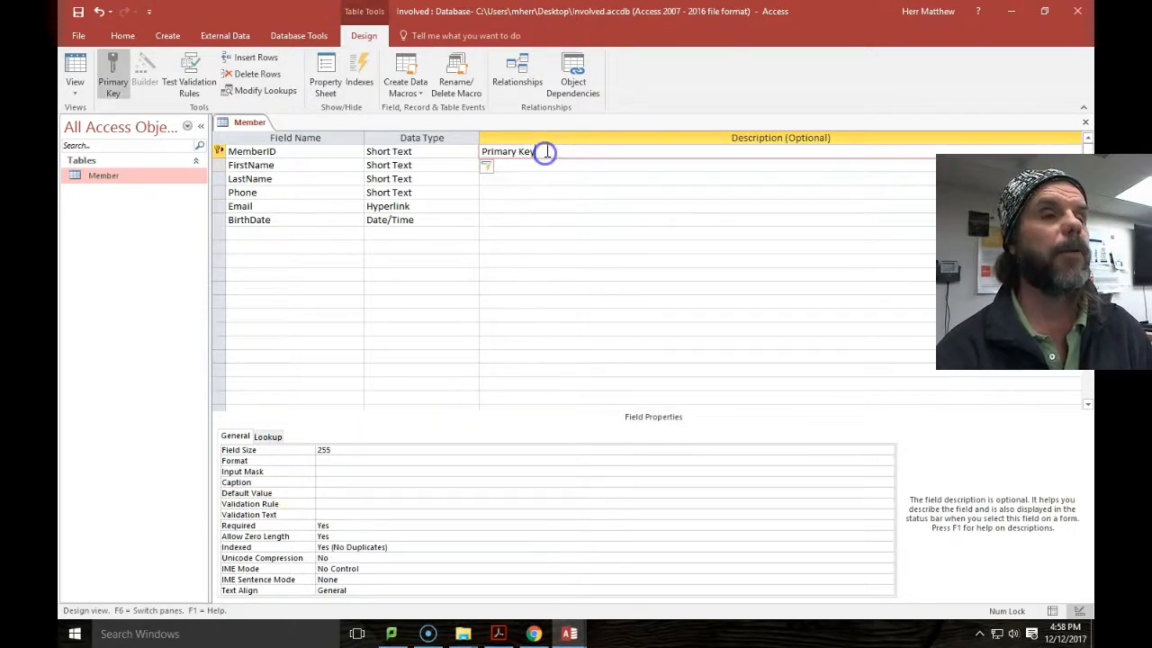
left_click(340, 450)
left_click(313, 529)
left_click(432, 547)
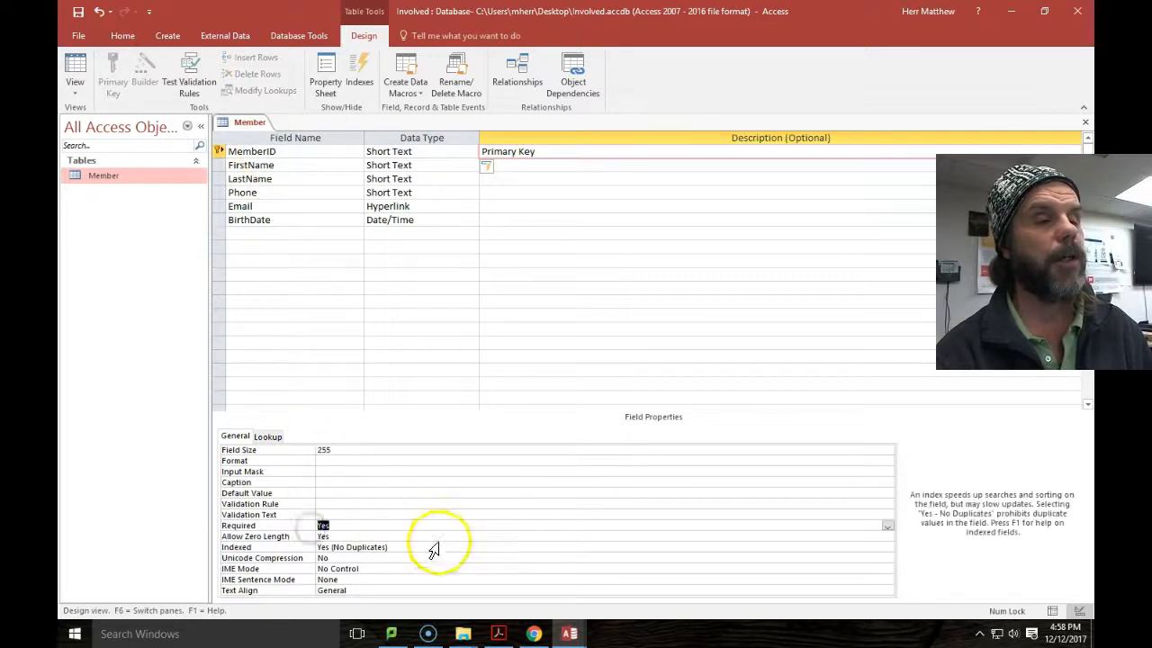
left_click(314, 545)
left_click(393, 495)
left_click(363, 459)
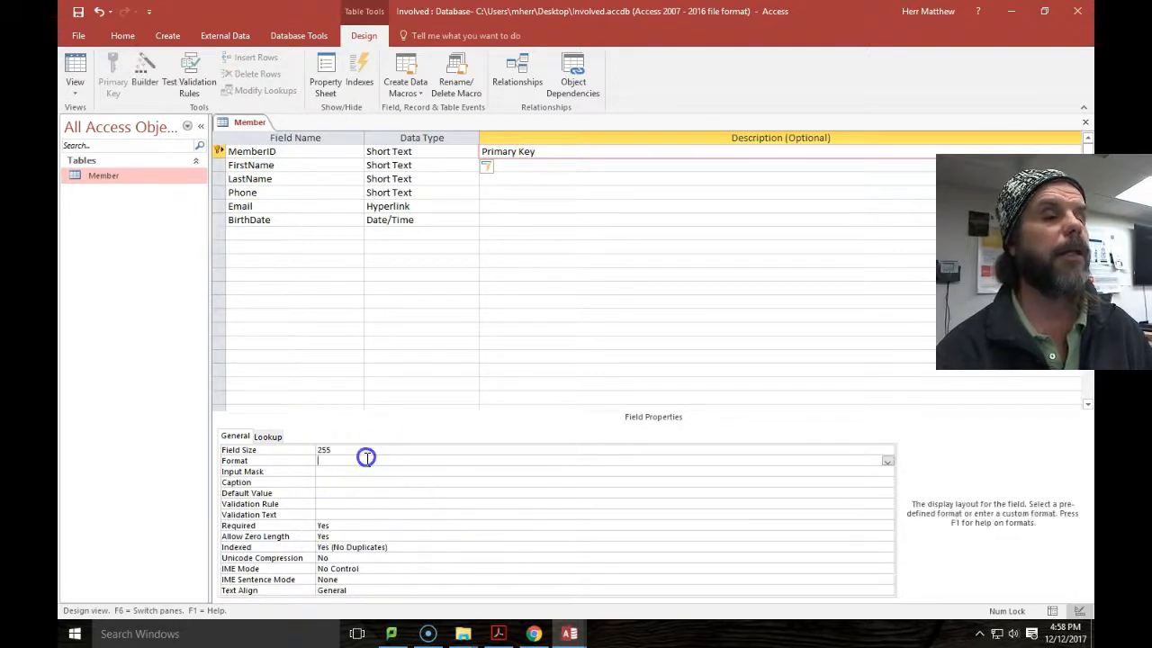
left_click(218, 179)
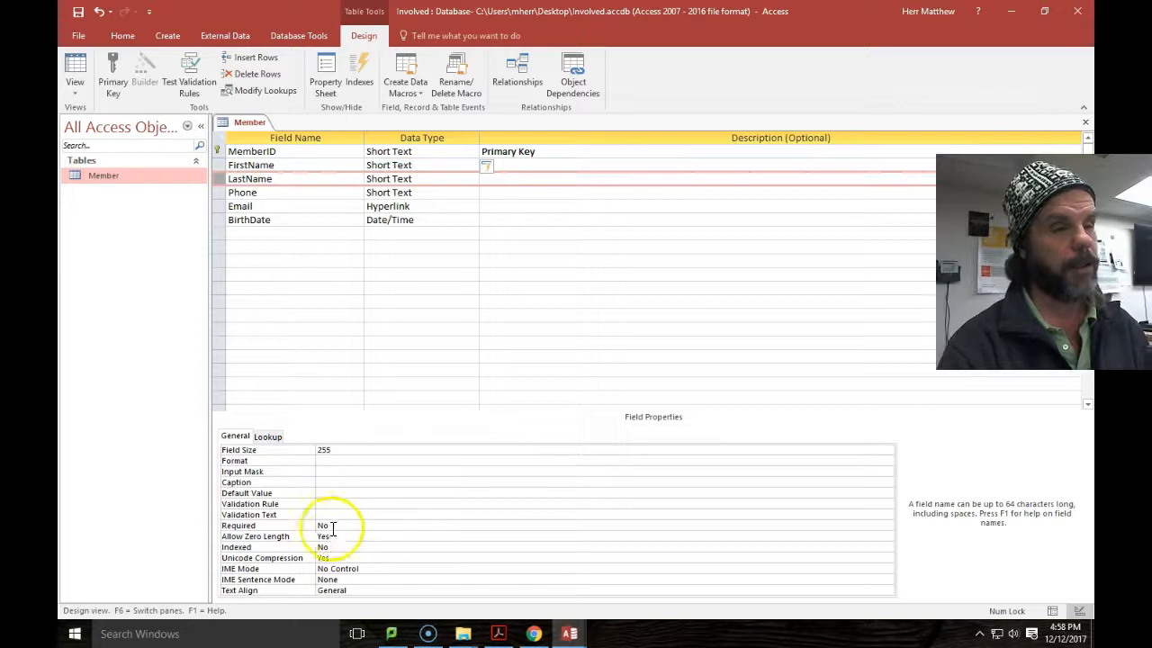
left_click(216, 151)
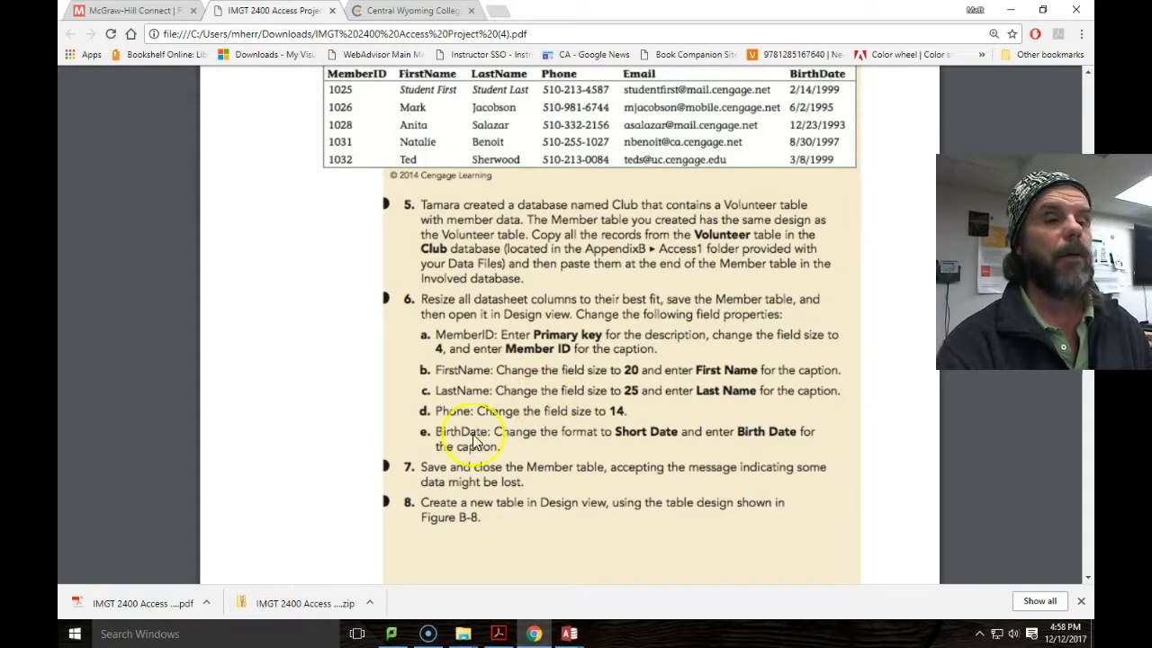
Scroll the PDF to Figure B-8's ProjectID, ProjectName and ProjectType design and steps 9–12.
scroll(474, 441, "down", 1)
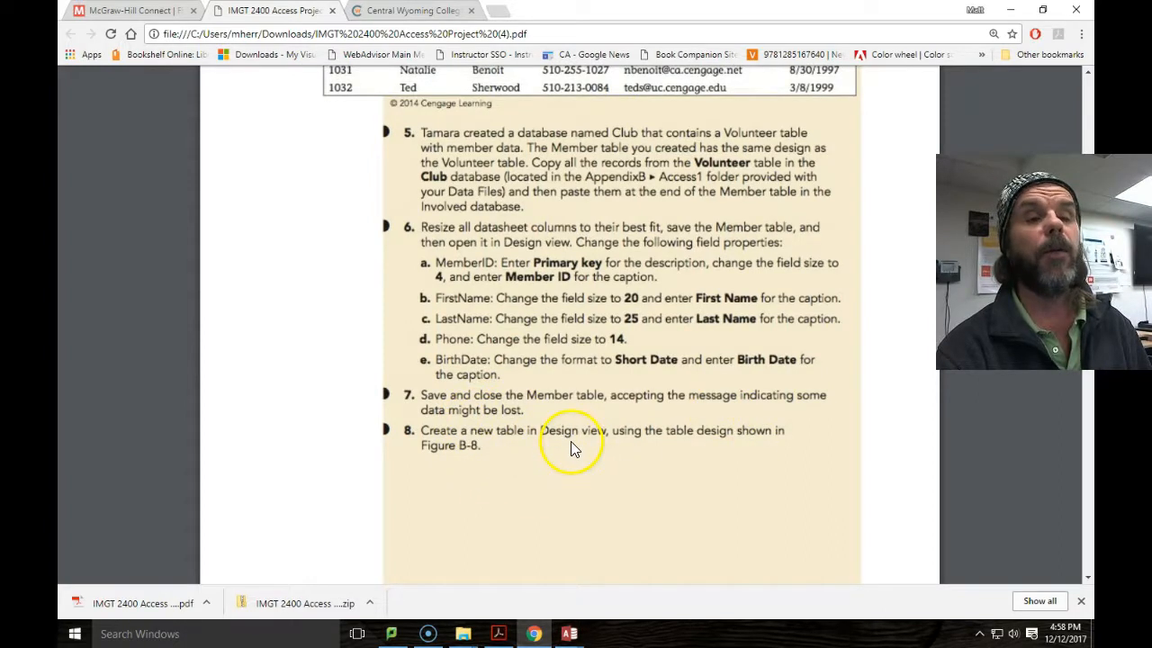
scroll(571, 441, "down", 2)
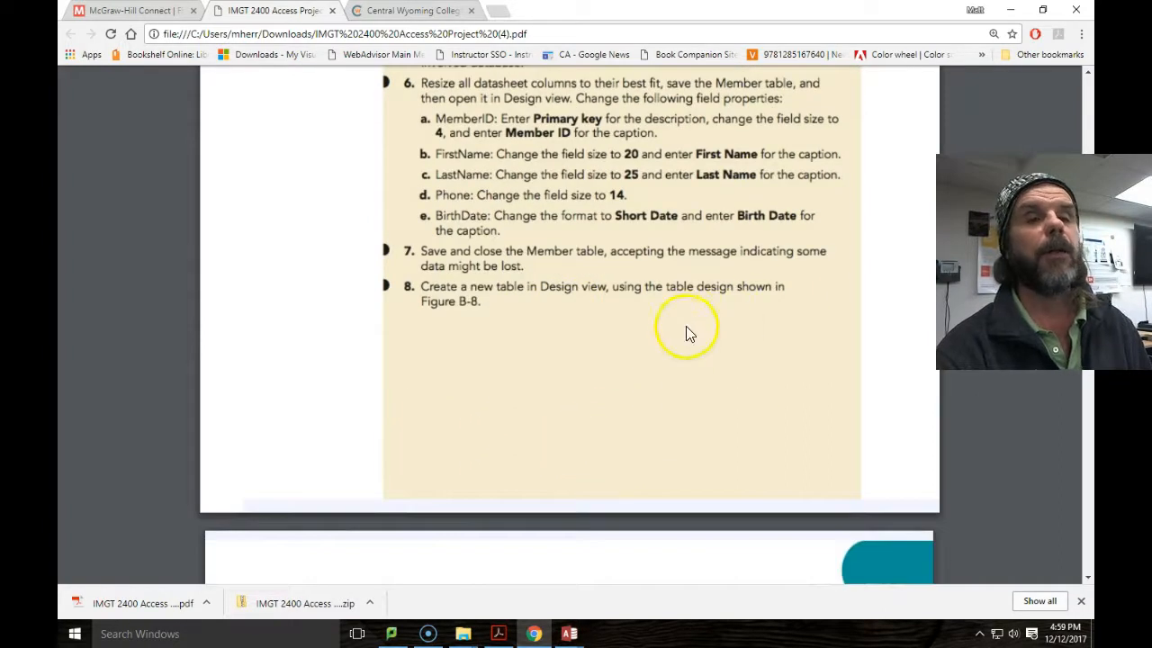
scroll(727, 303, "down", 5)
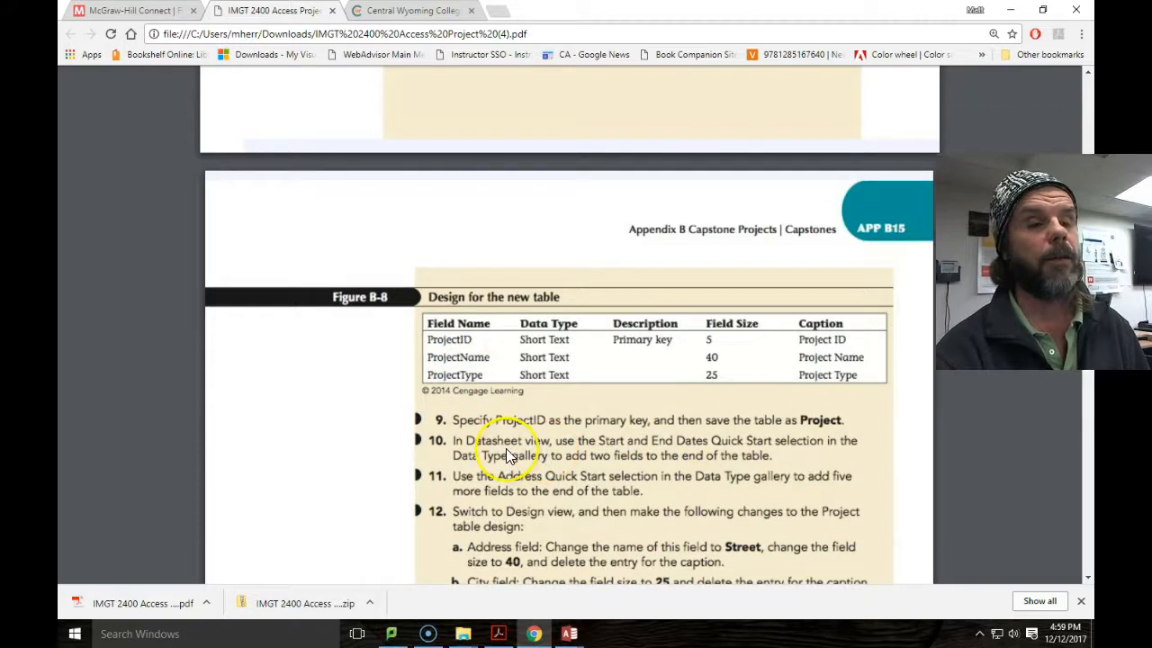
scroll(505, 448, "down", 2)
Close the Member table design and save its changes.
mouse_move(569, 633)
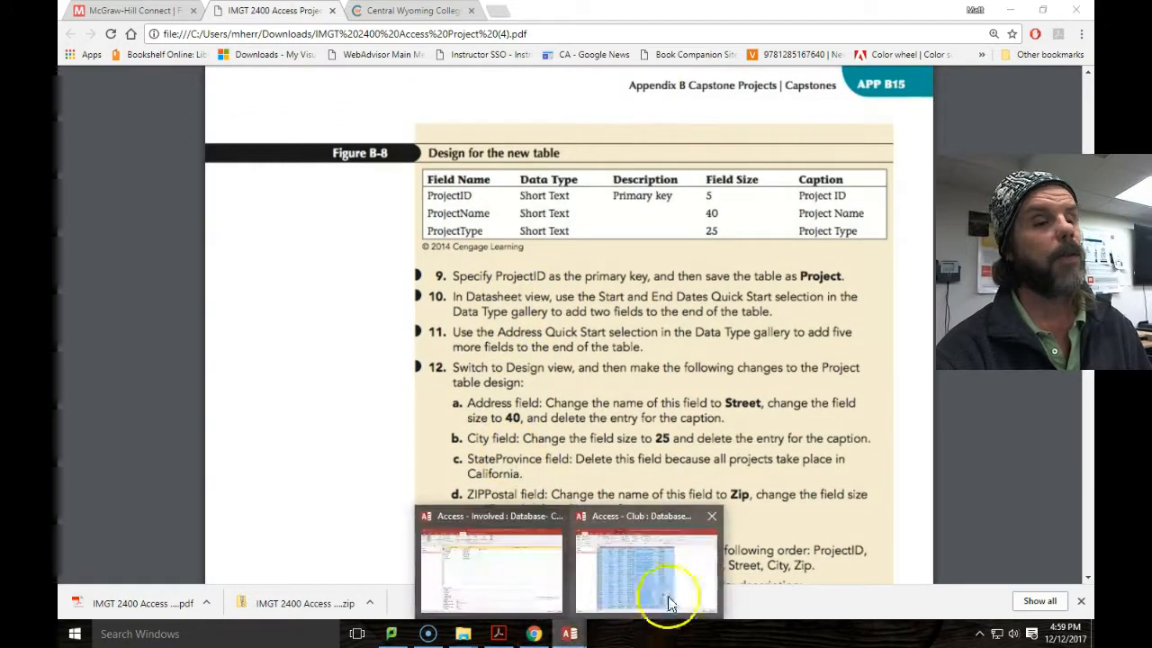
left_click(520, 580)
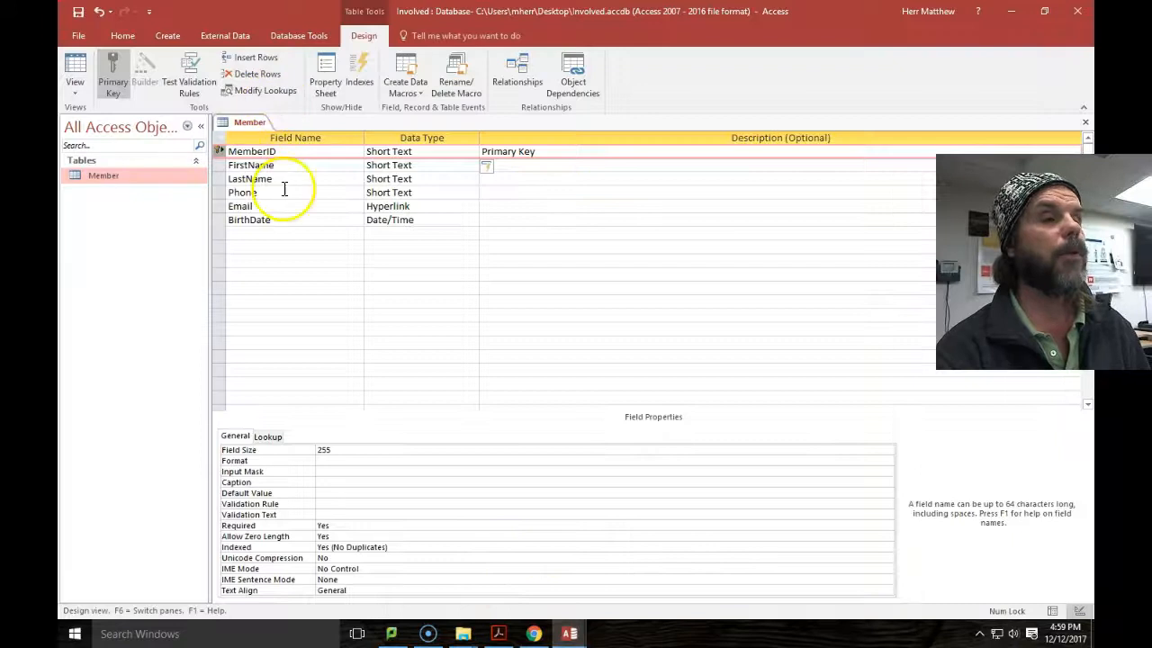
left_click(1084, 122)
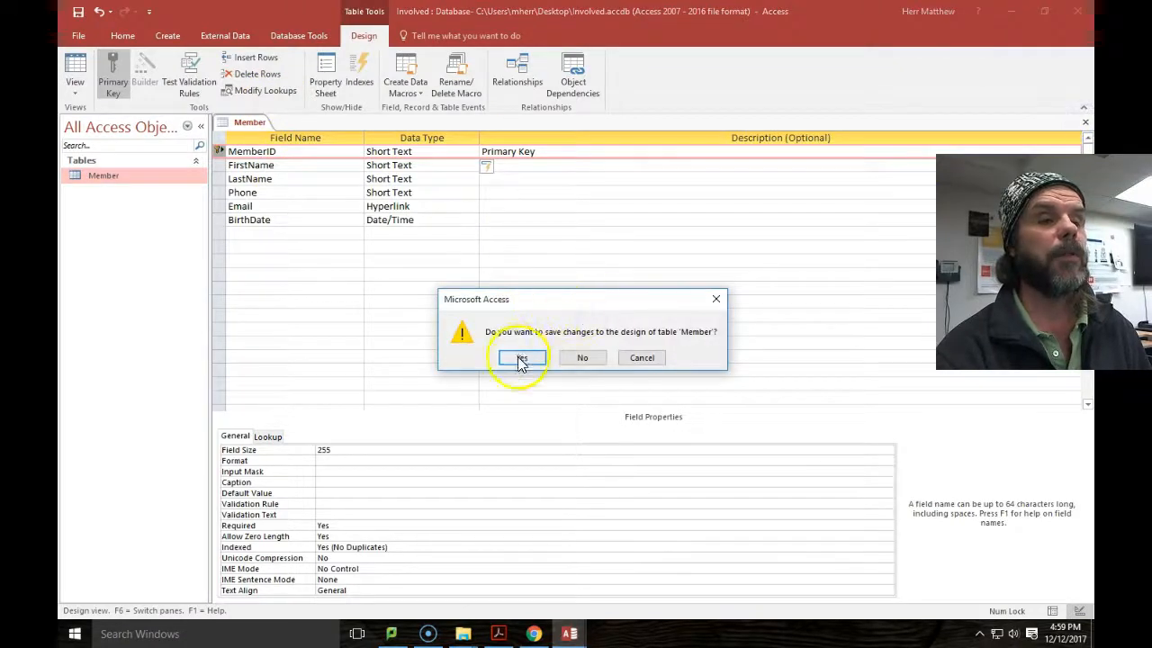
left_click(520, 360)
Create a new blank table, Table1, and begin saving it under a new name.
left_click(164, 34)
left_click(129, 72)
left_click(351, 186)
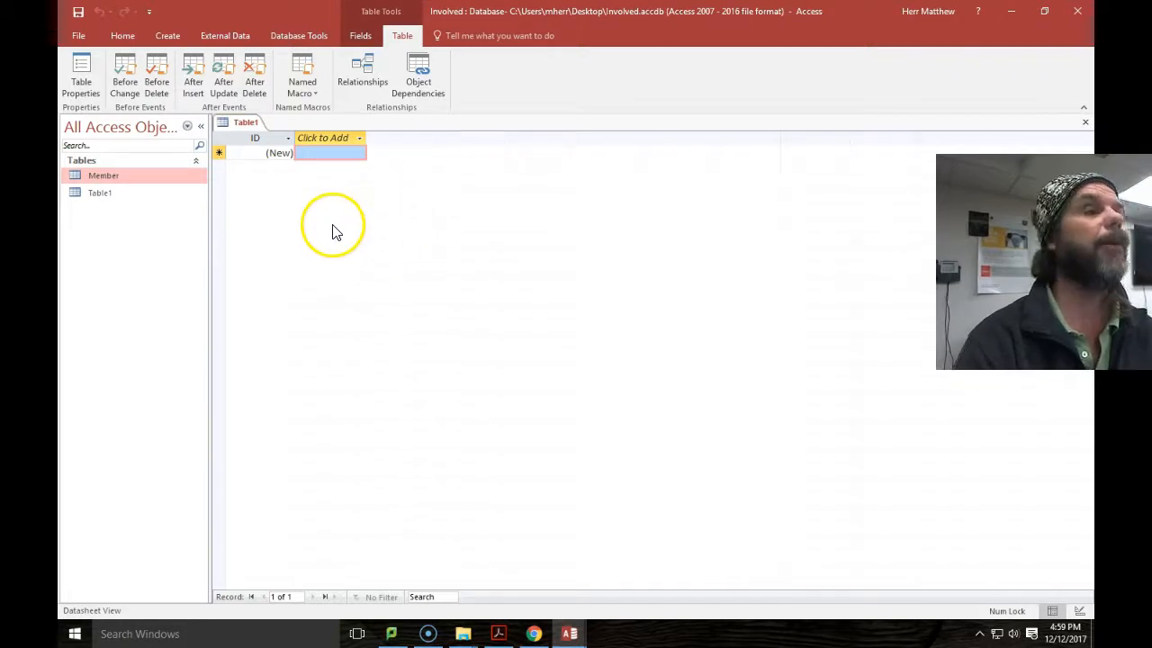
left_click(78, 11)
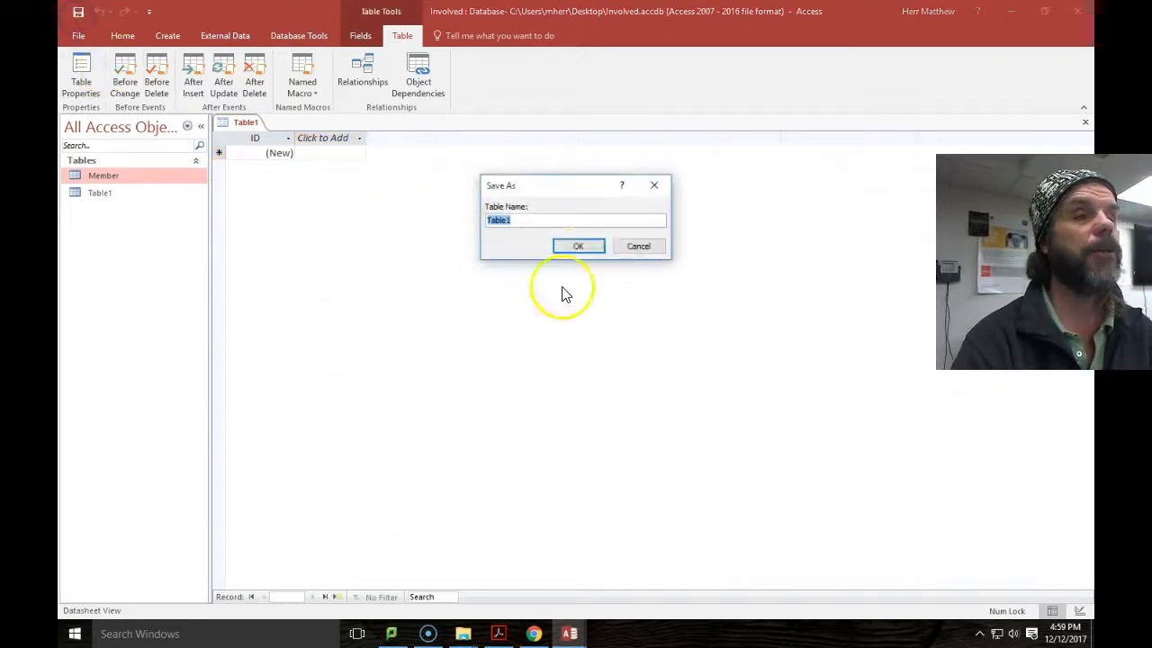
left_click(534, 633)
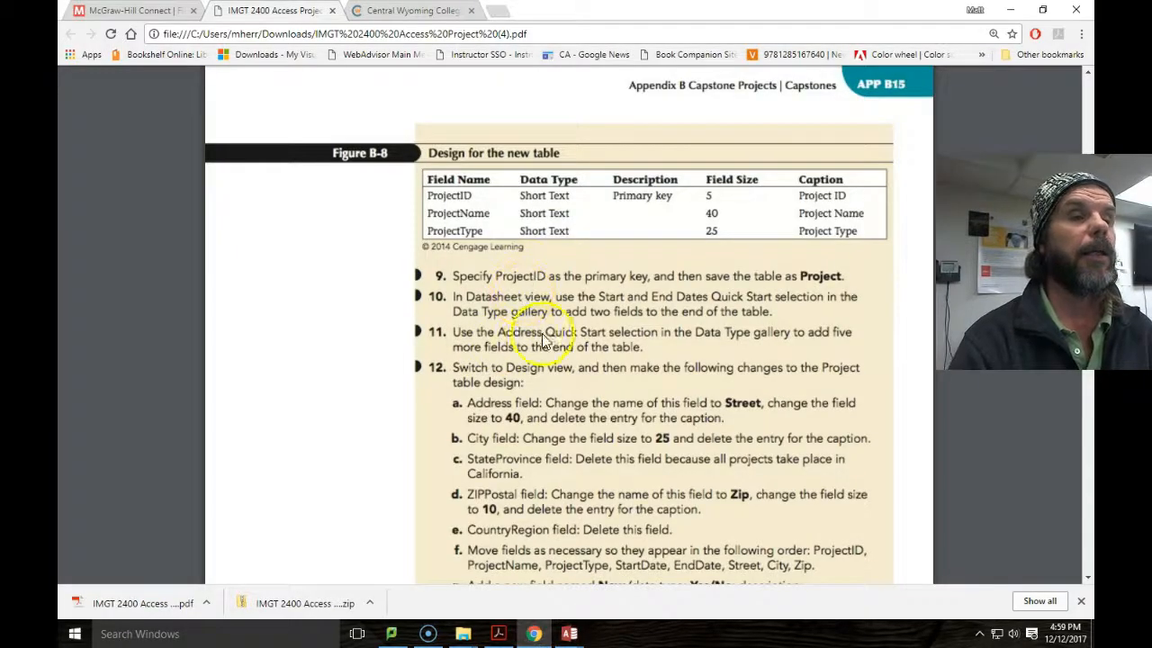
Scroll through steps 9–13 of the assignment PDF.
scroll(540, 340, "up", 4)
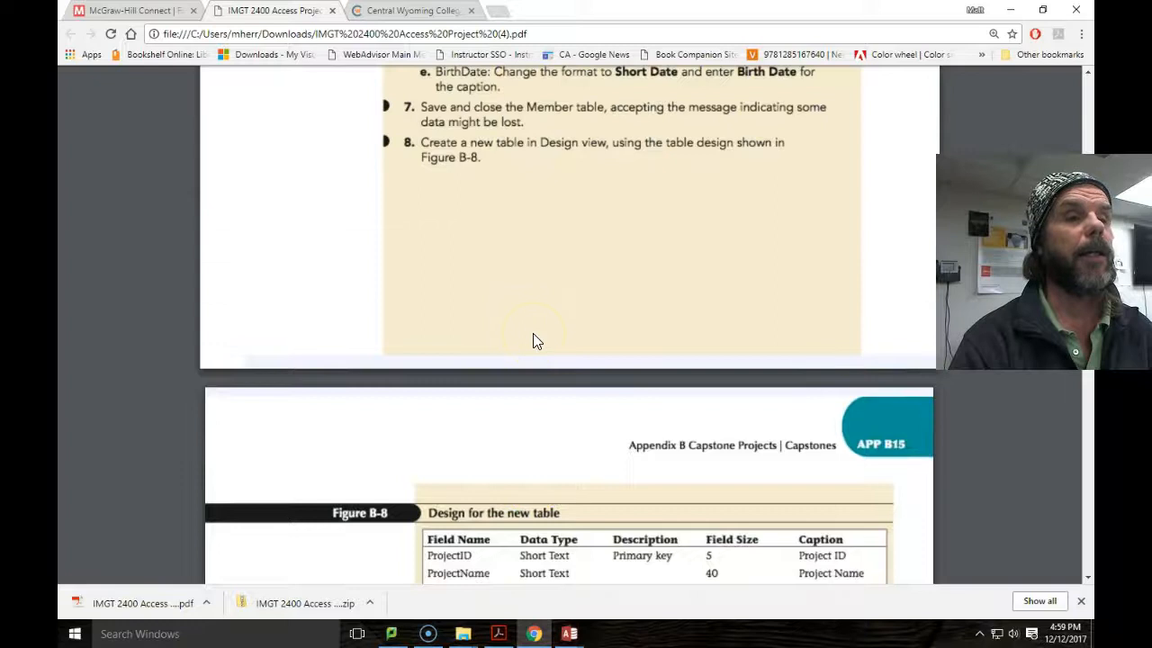
scroll(531, 347, "down", 4)
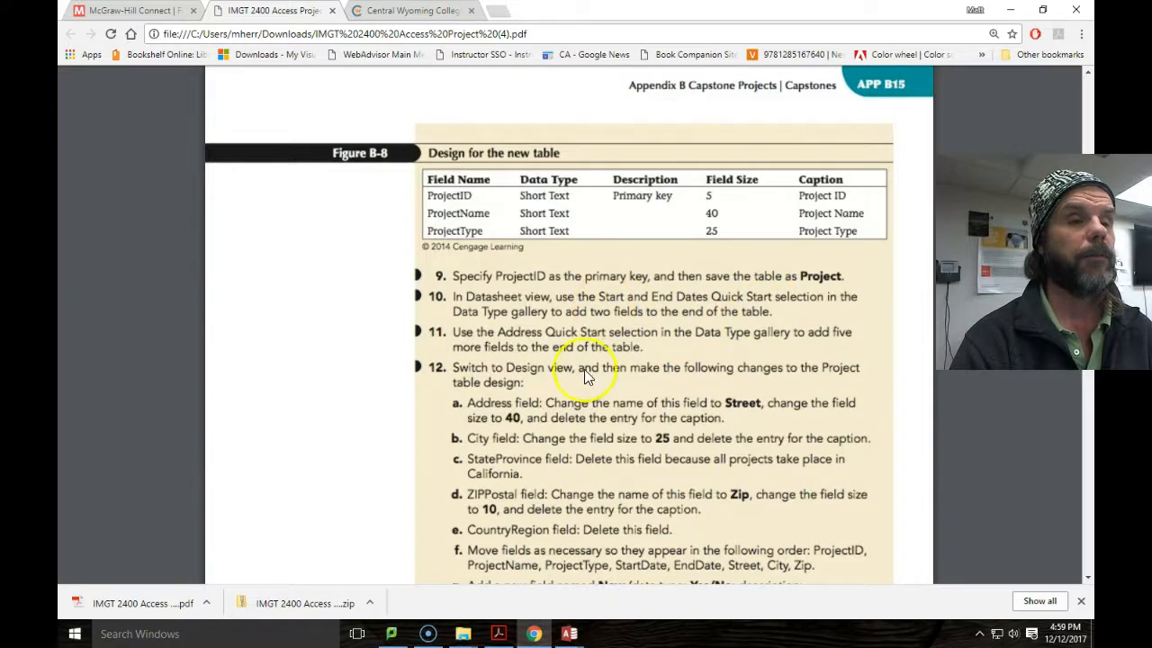
scroll(520, 432, "down", 2)
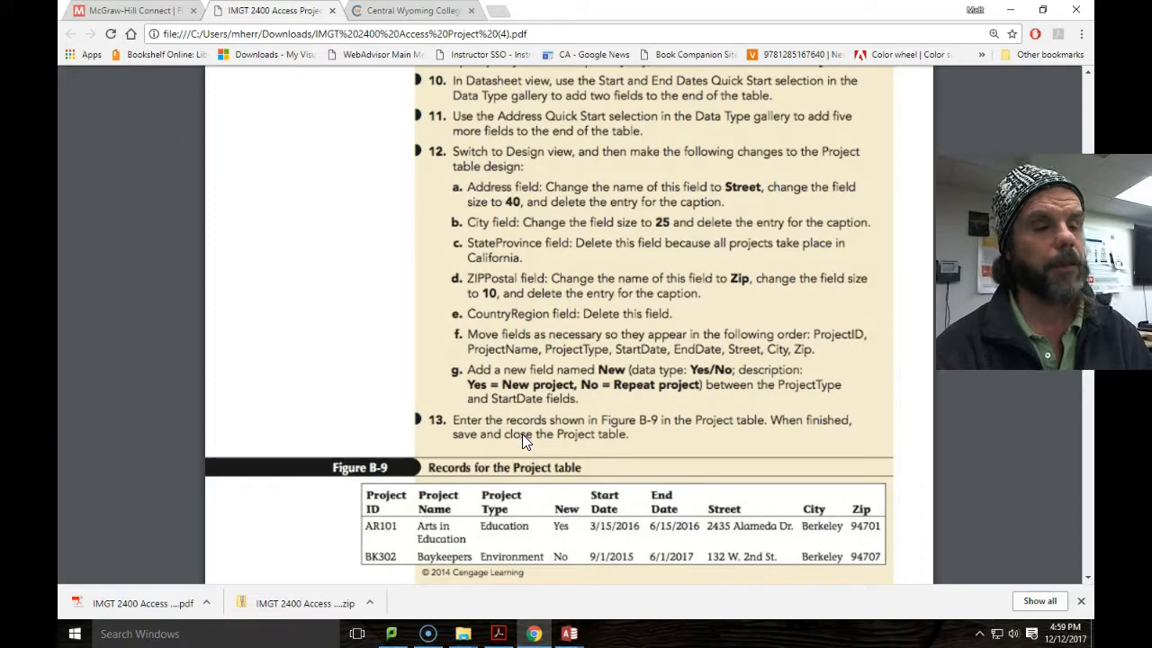
scroll(519, 459, "up", 4)
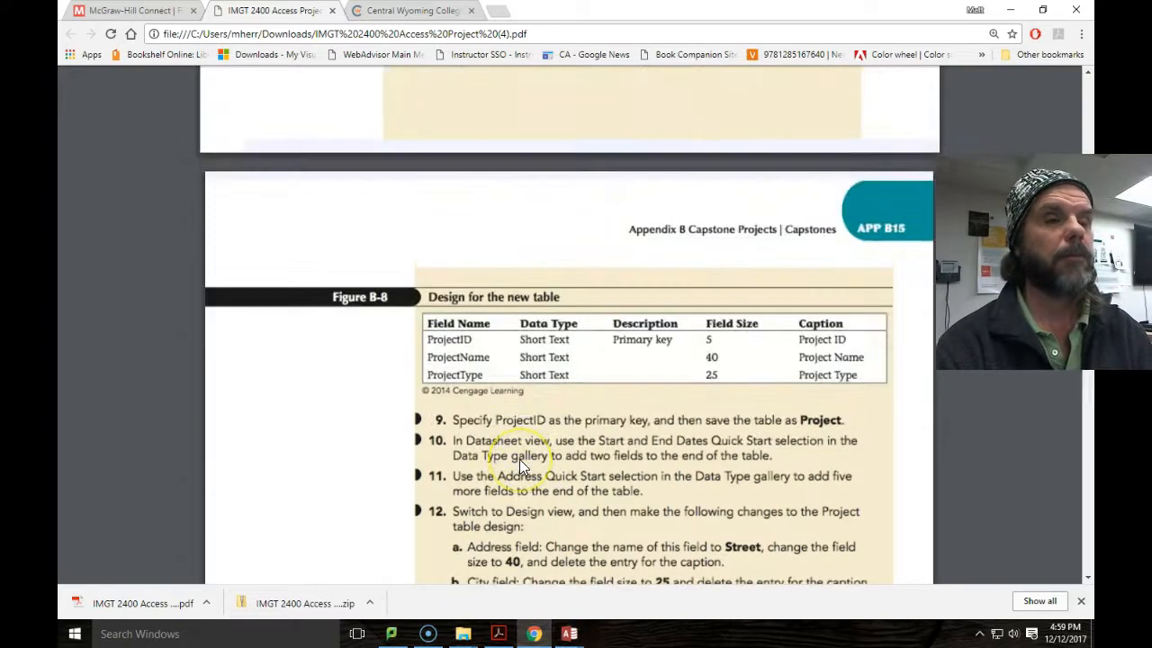
scroll(519, 459, "up", 3)
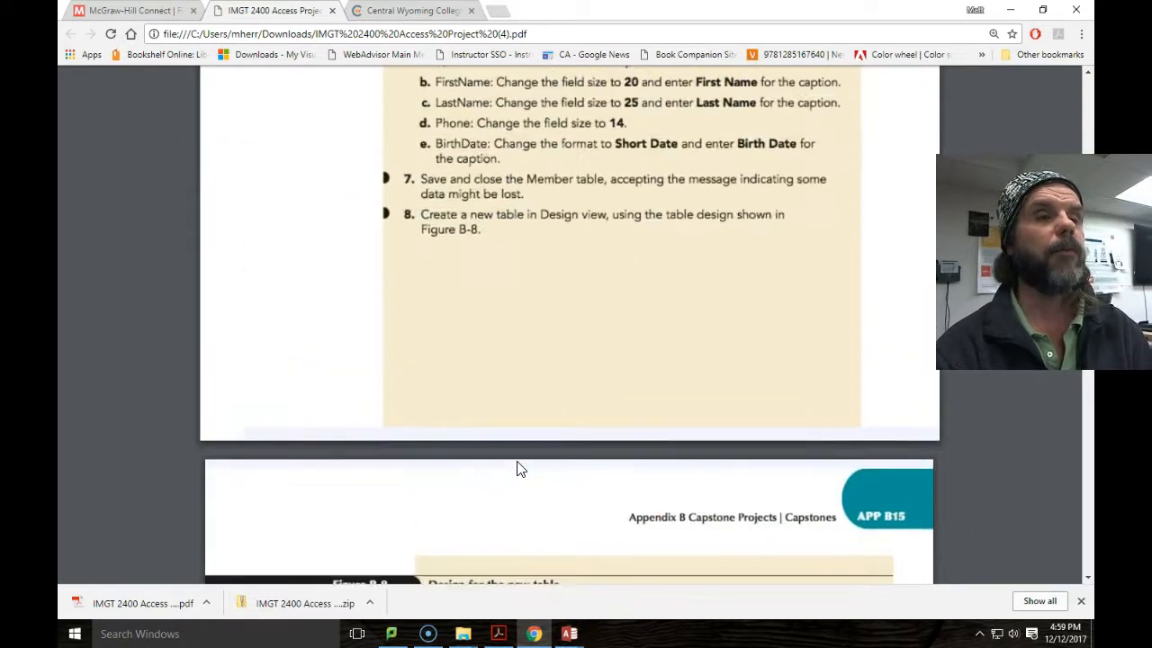
scroll(517, 463, "down", 6)
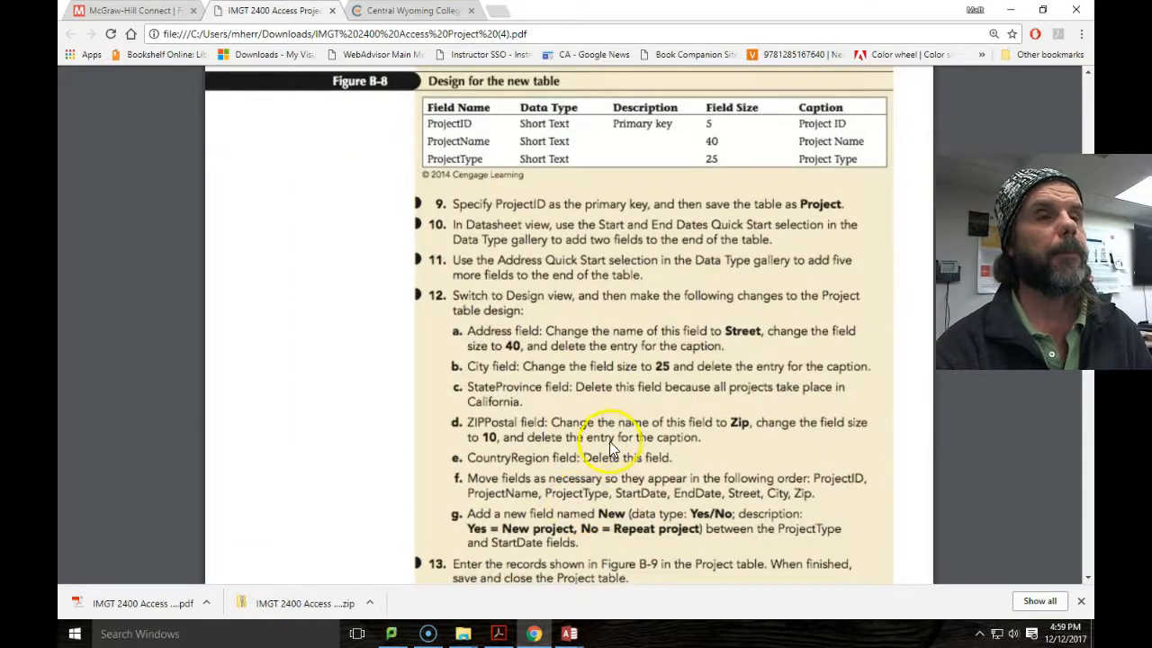
Save the new table under the name Project.
mouse_move(578, 634)
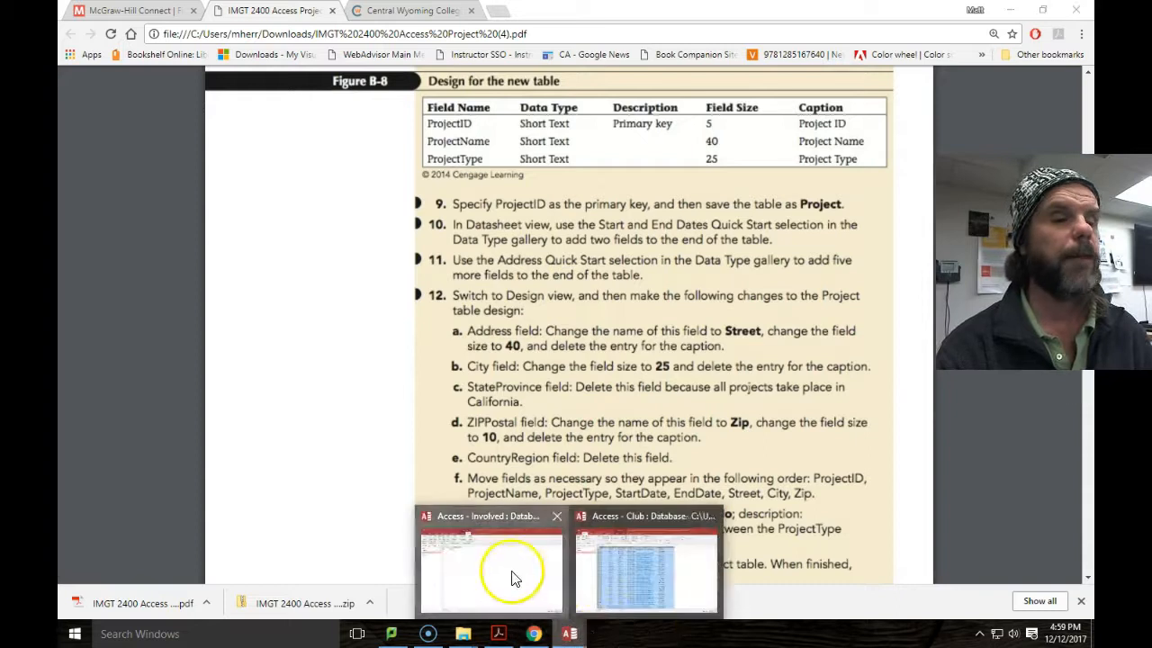
left_click(514, 576)
type("Project")
key("Return")
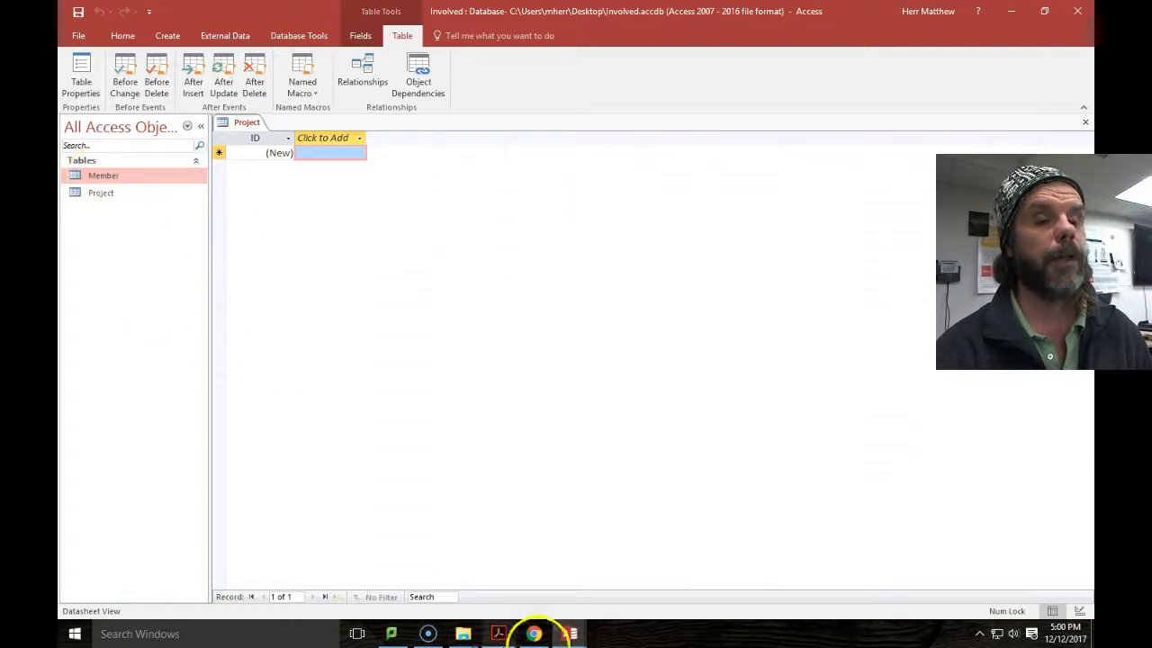
Scroll the assignment PDF to Figure B-9 and step 14's text-file import instructions.
mouse_move(570, 634)
left_click(533, 633)
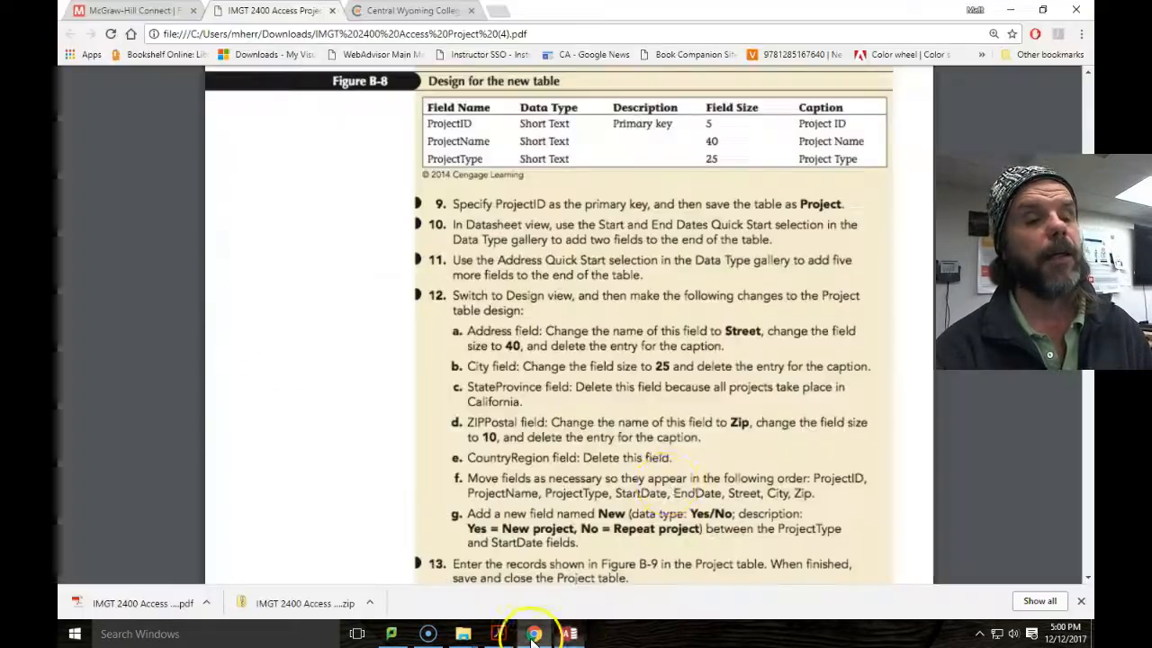
scroll(570, 220, "down", 2)
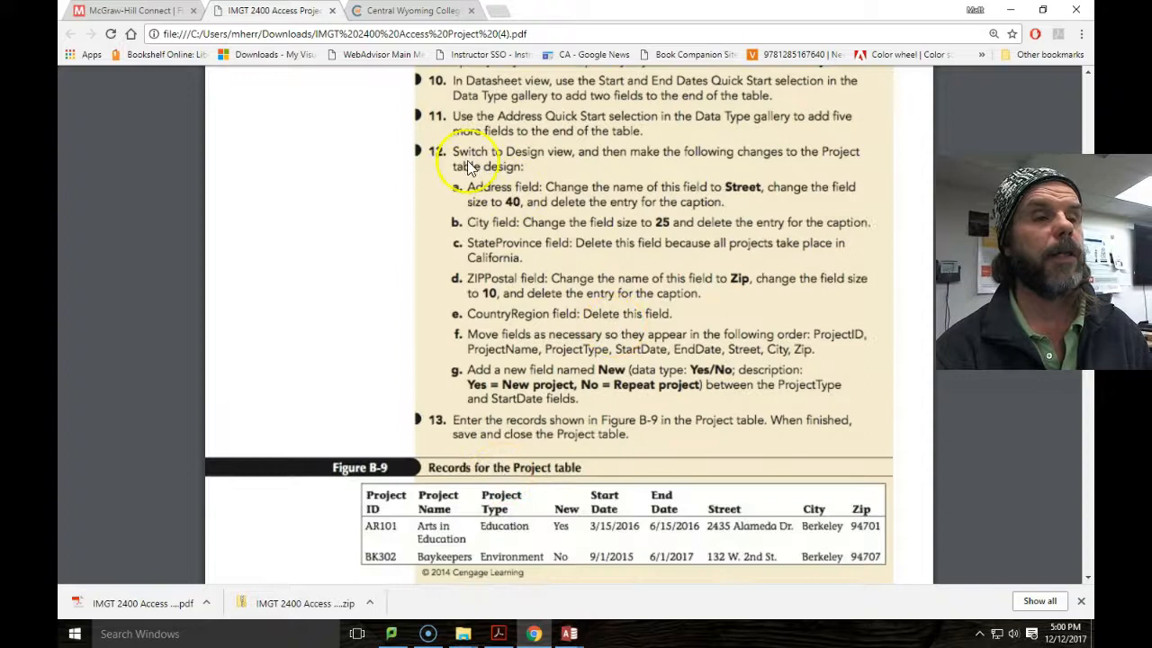
scroll(540, 387, "down", 3)
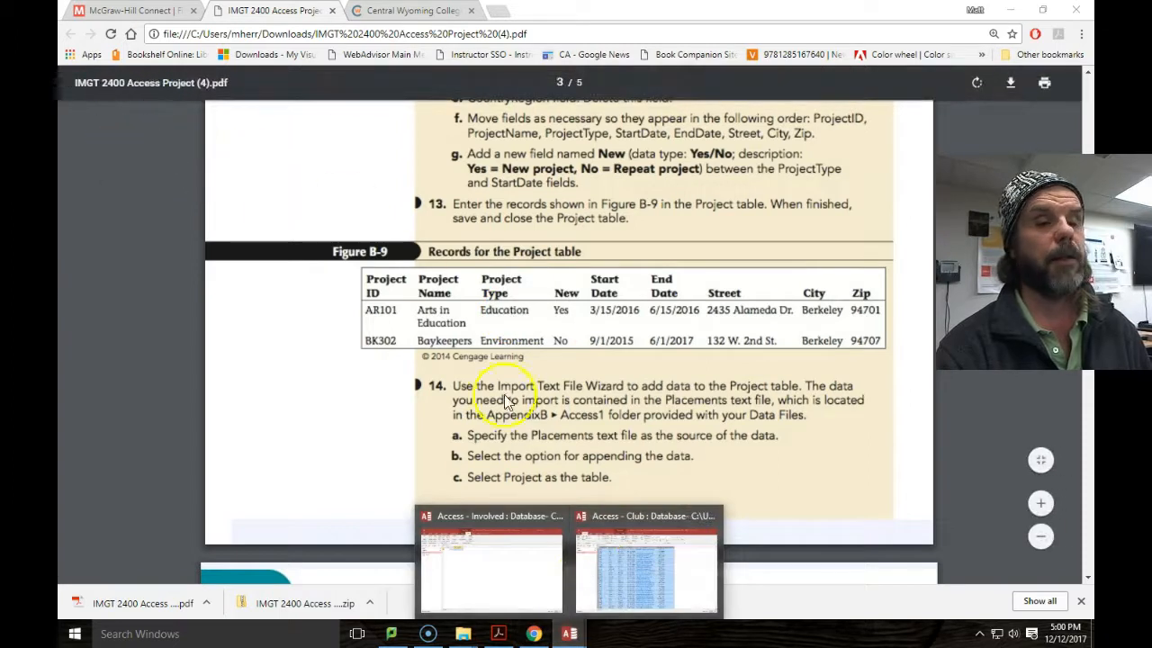
left_click(490, 569)
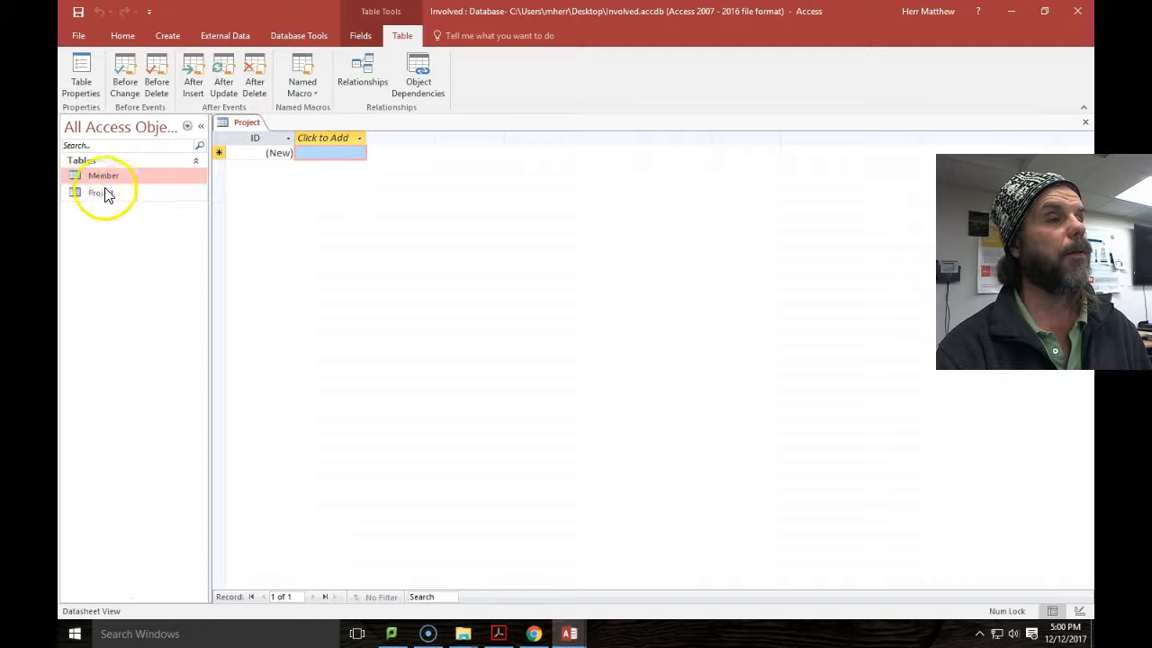
left_click(104, 192)
left_click(97, 176)
left_click(96, 193)
left_click(122, 38)
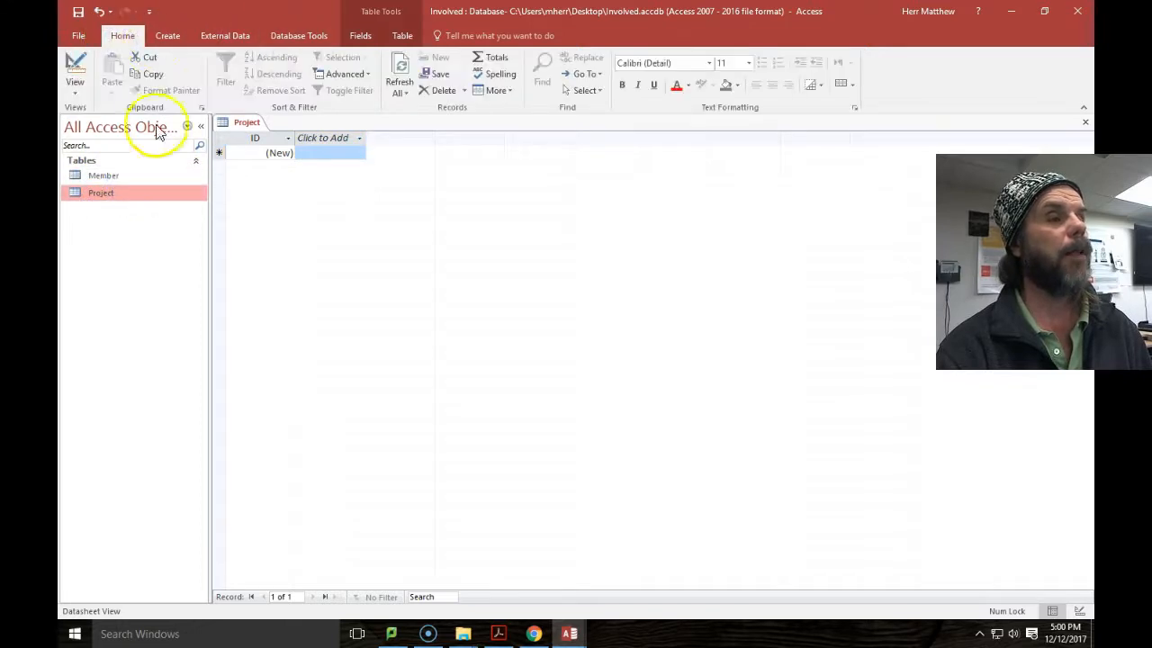
left_click(101, 175)
left_click(74, 96)
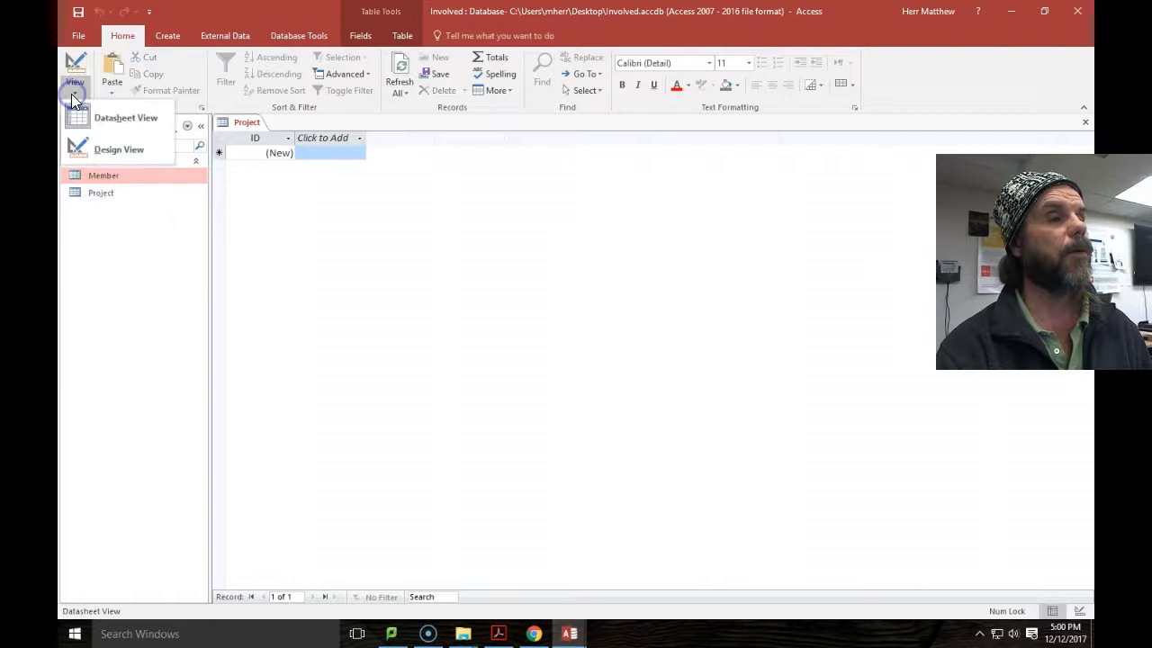
left_click(90, 157)
left_click(74, 89)
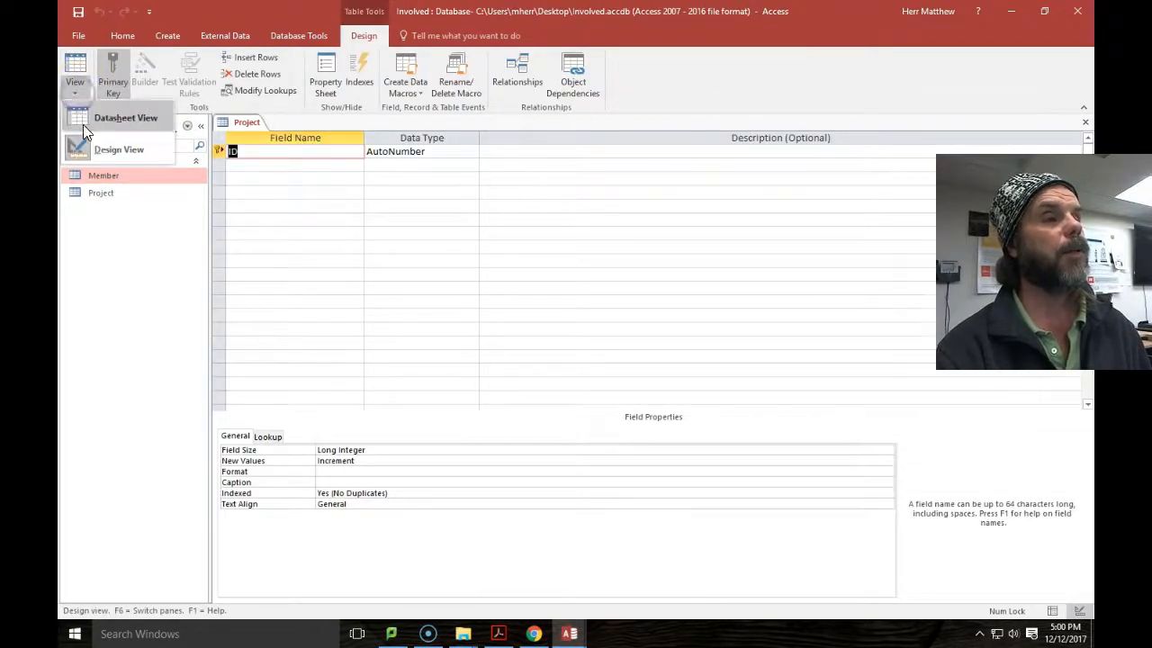
left_click(82, 124)
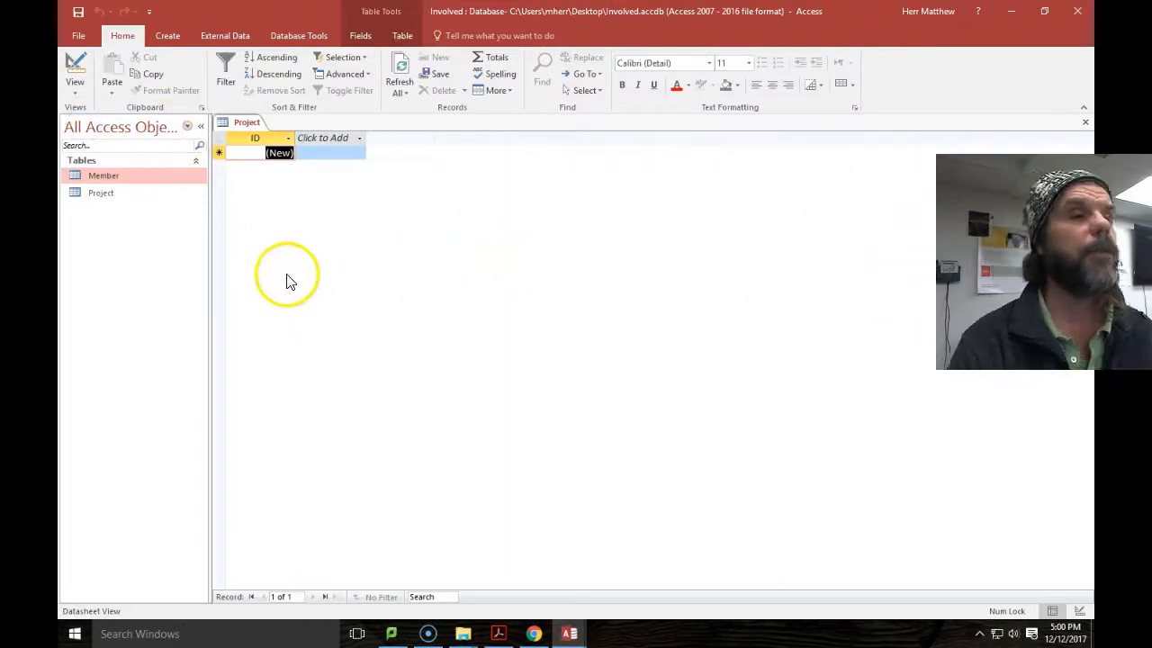
left_click(534, 634)
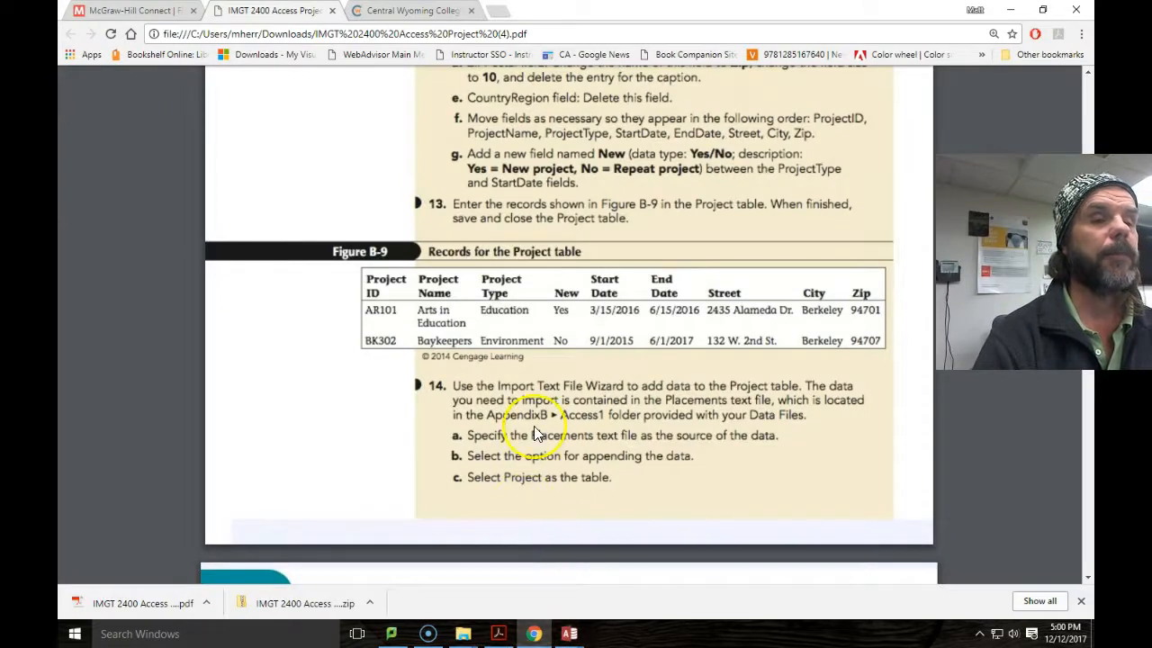
Scroll the PDF to page 4 to read steps 15–18 and Figure B-10.
scroll(535, 410, "down", 1)
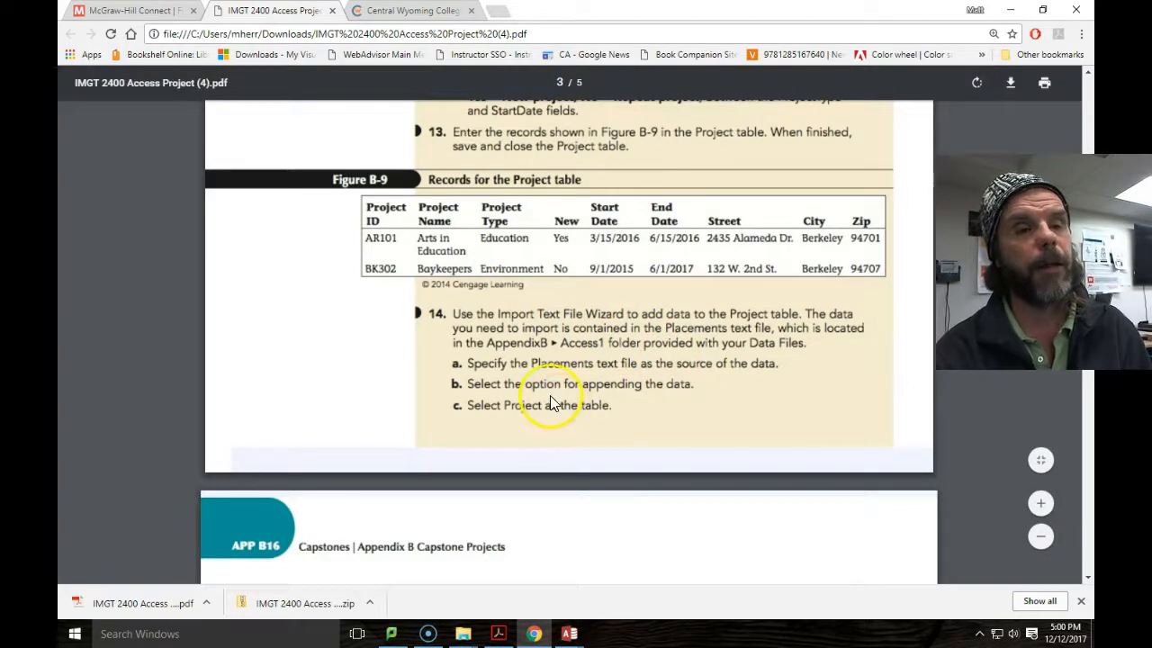
scroll(554, 416, "down", 4)
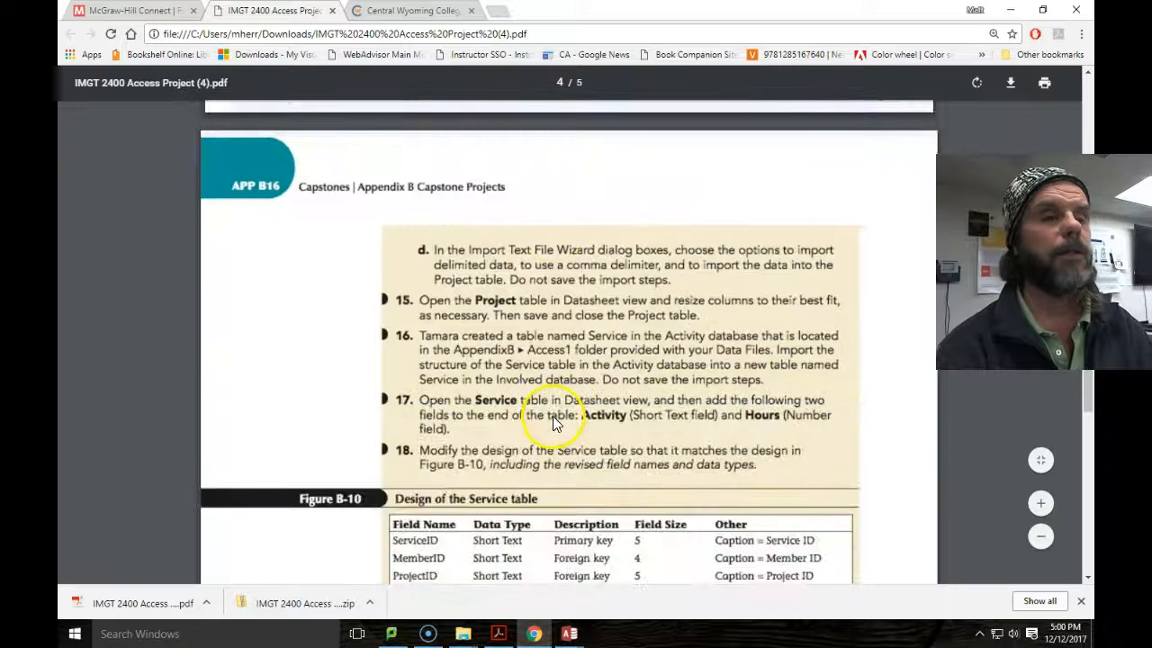
Browse External Data's New Data Source options, including From File > Text File, without importing.
mouse_move(569, 634)
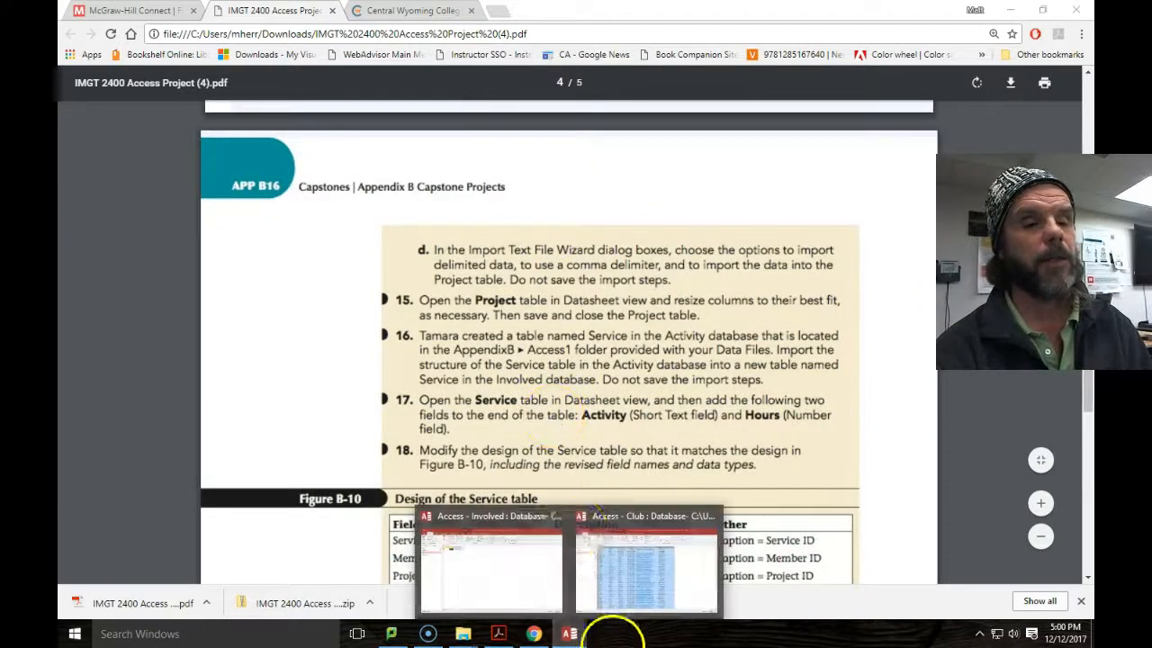
left_click(488, 571)
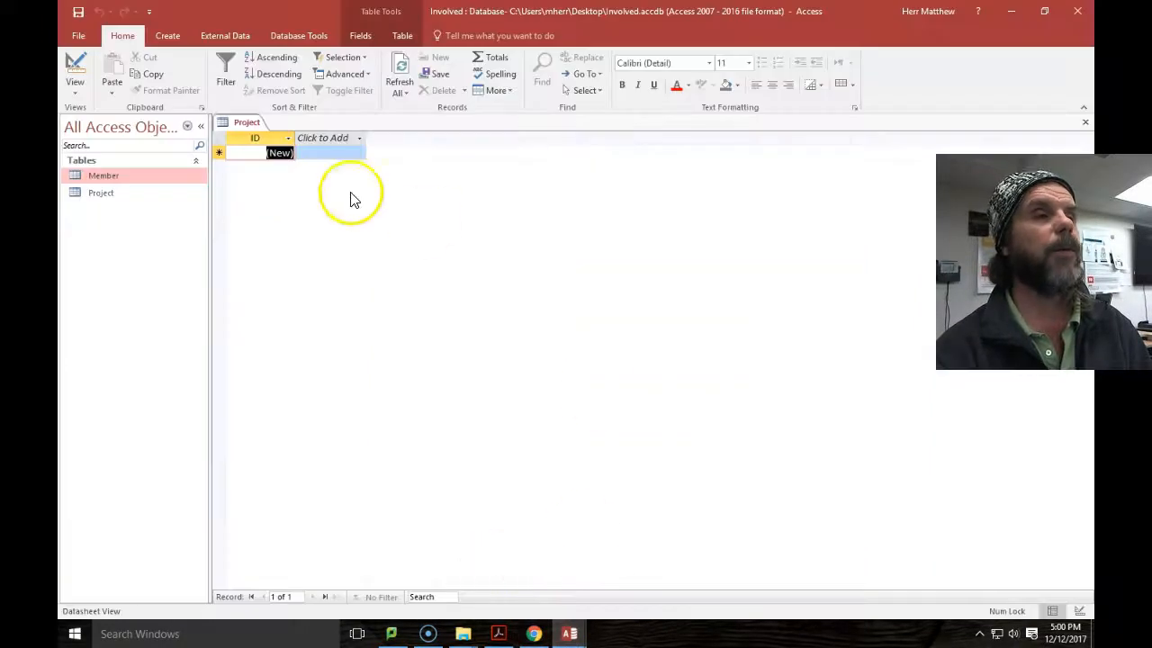
left_click(237, 36)
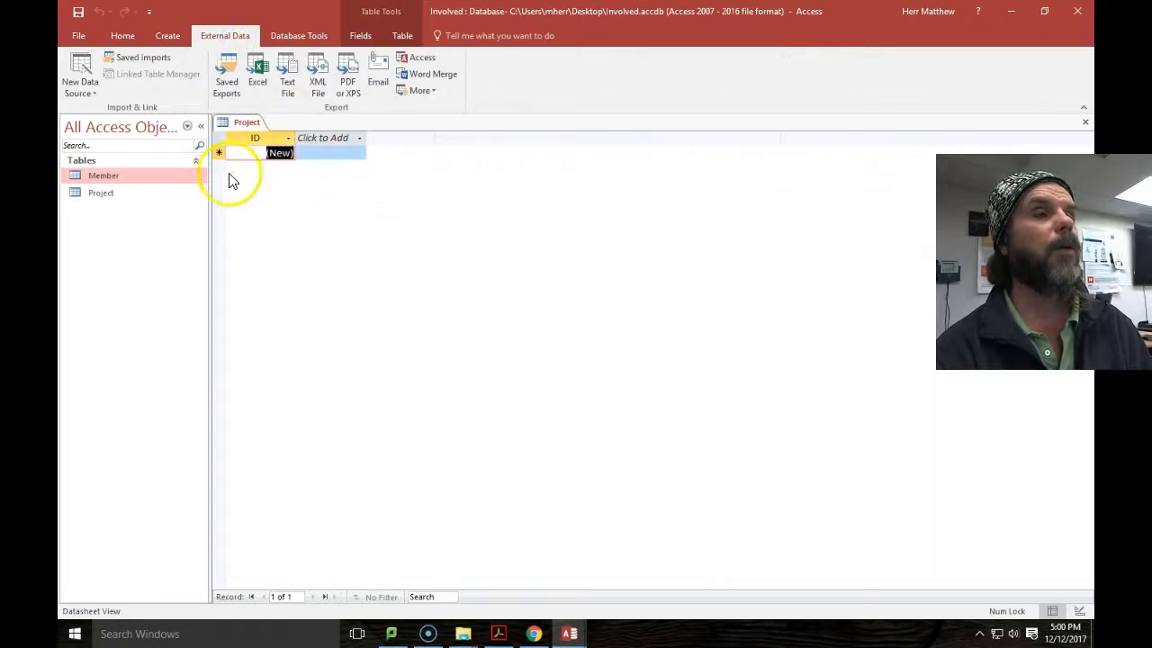
left_click(94, 94)
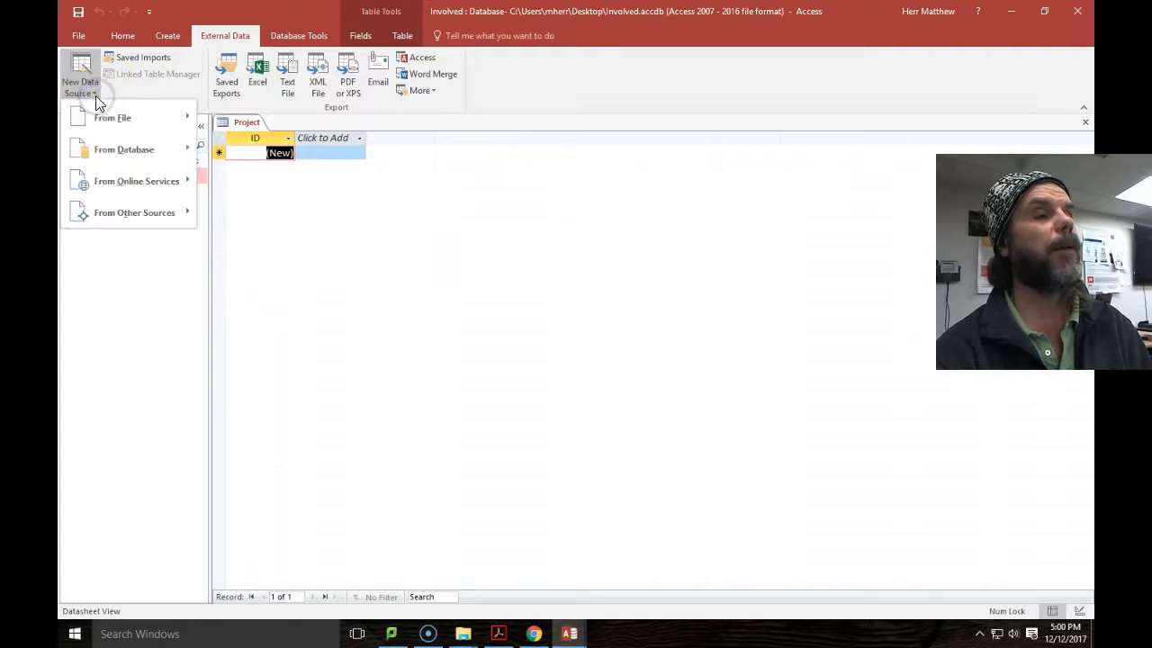
left_click(102, 207)
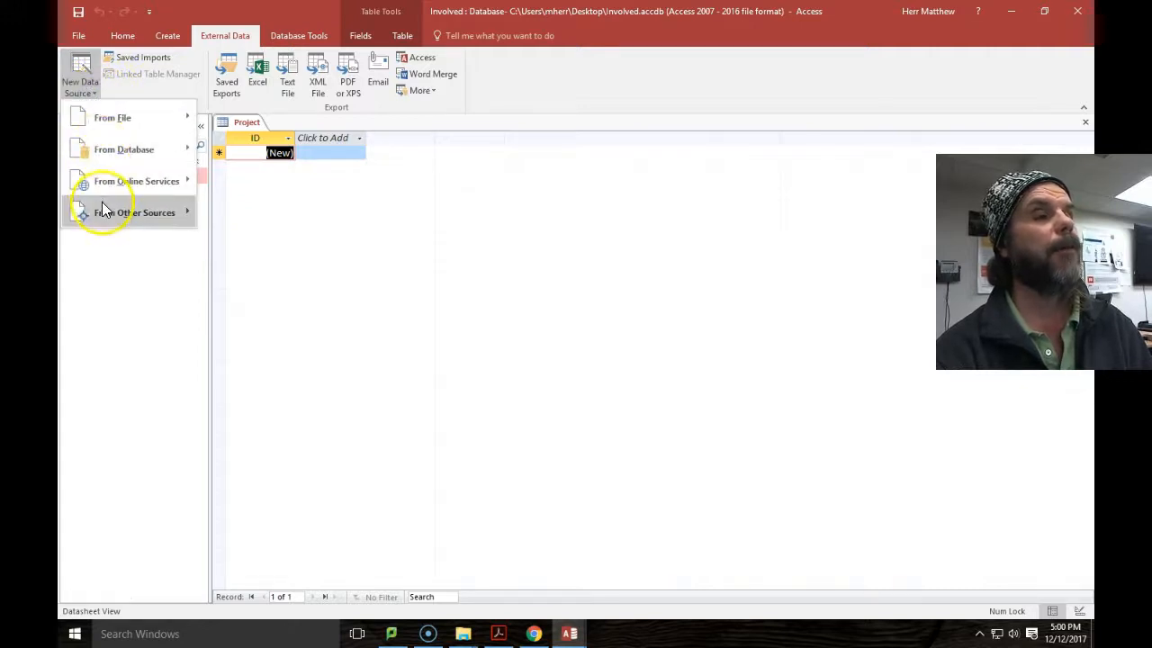
left_click(109, 121)
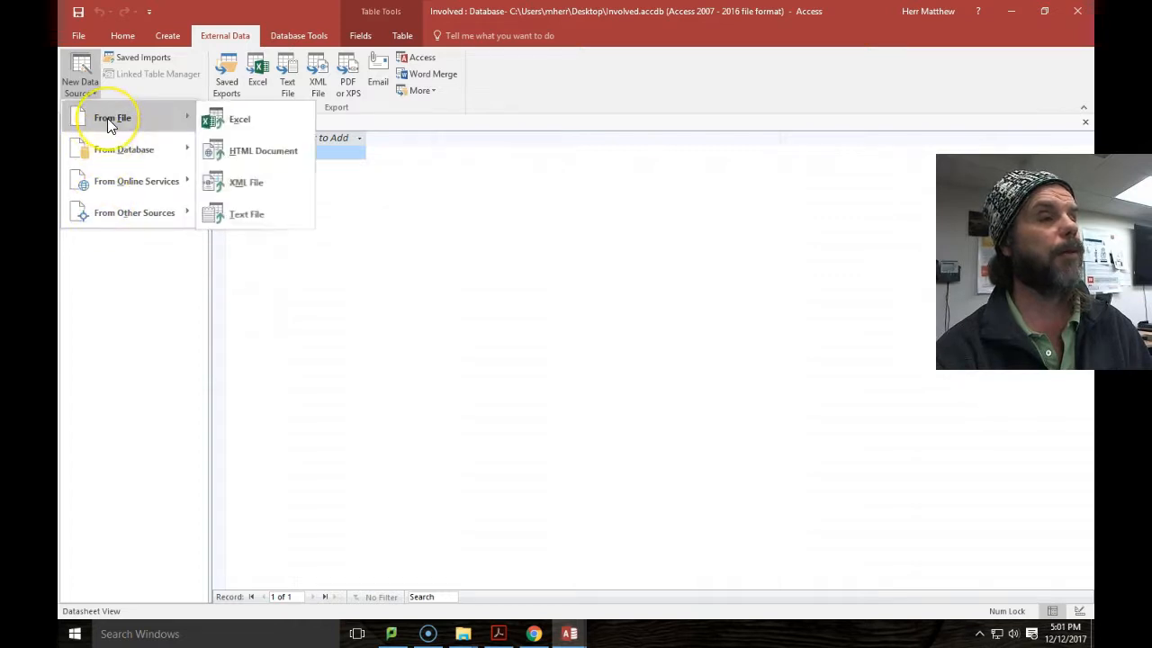
left_click(258, 216)
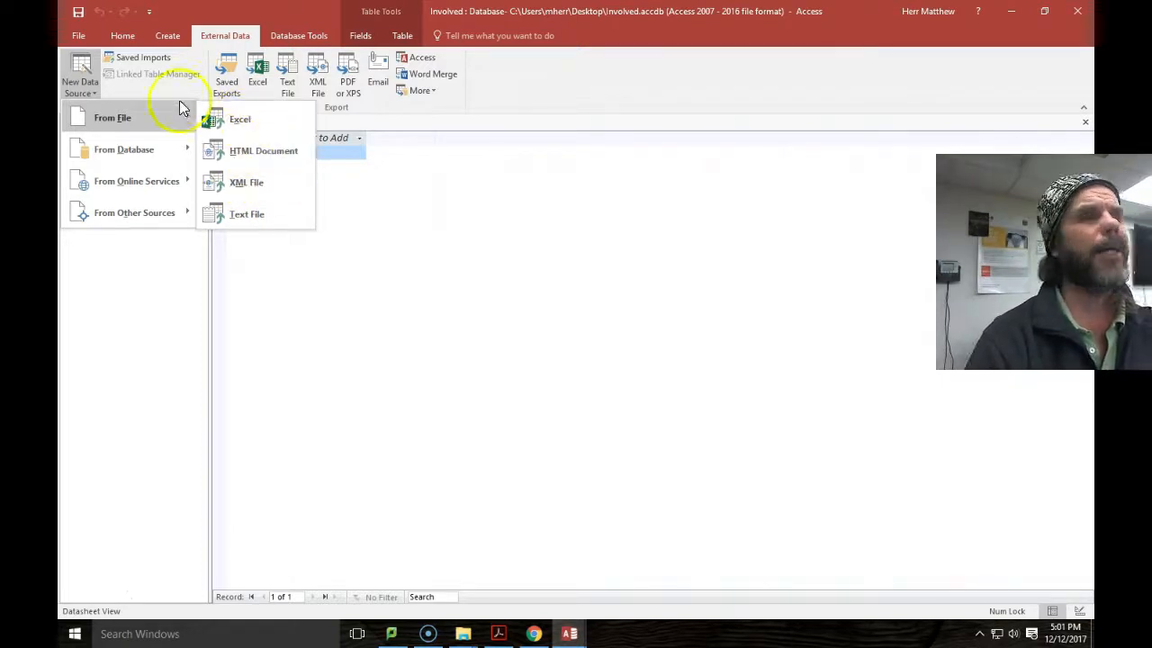
left_click(255, 118)
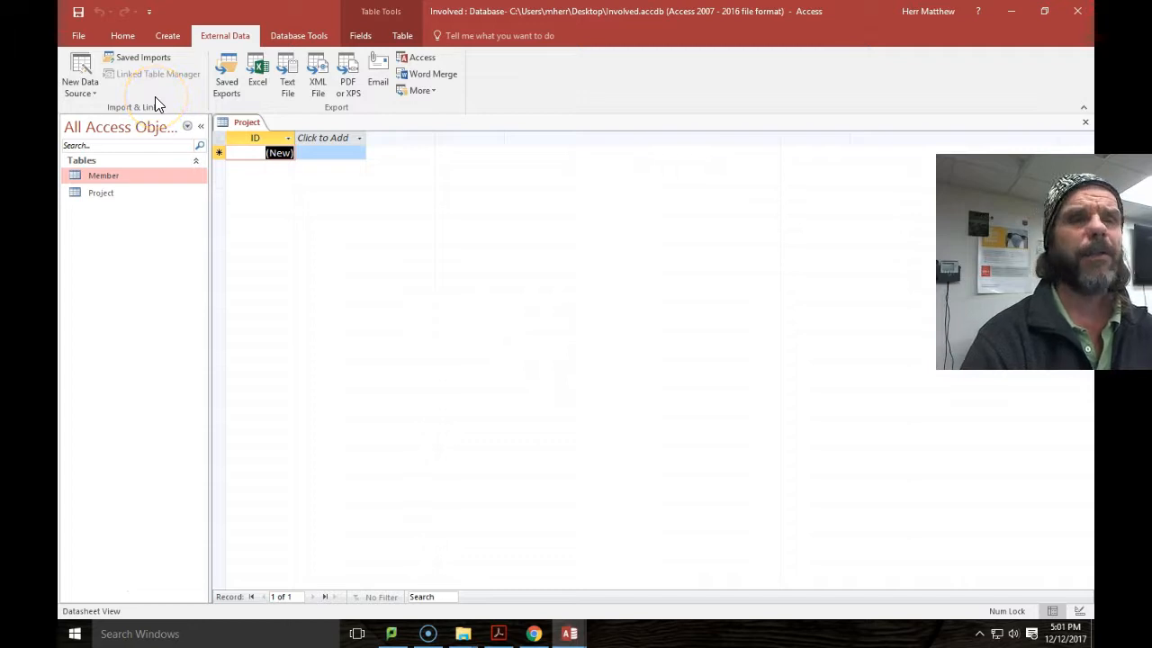
left_click(89, 96)
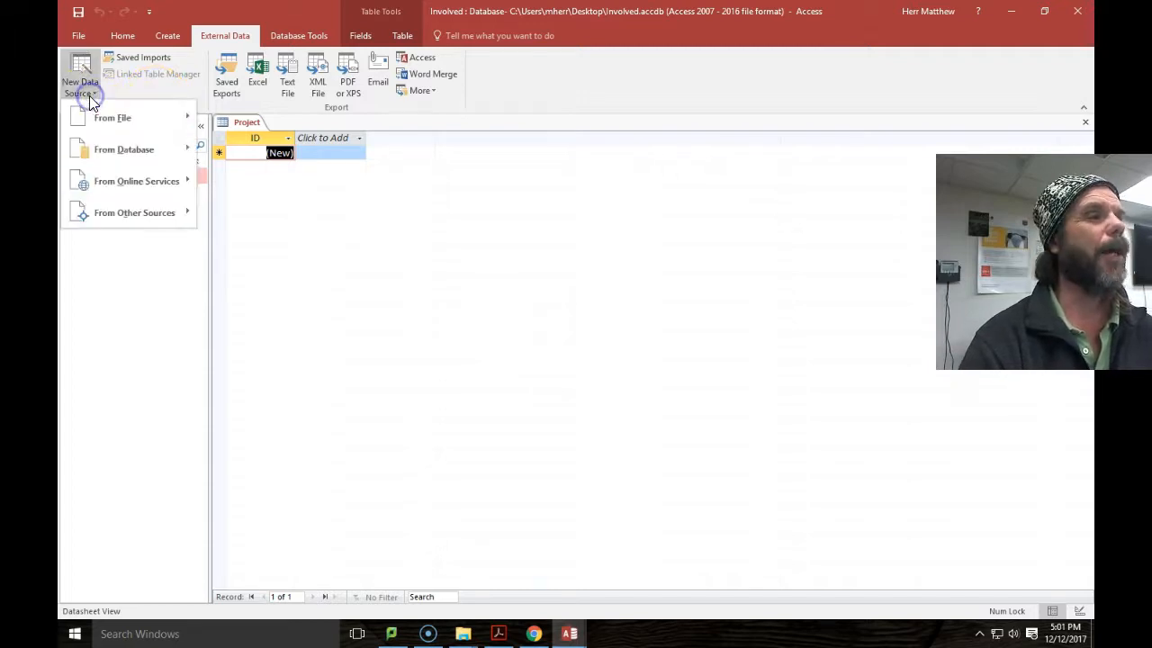
mouse_move(115, 121)
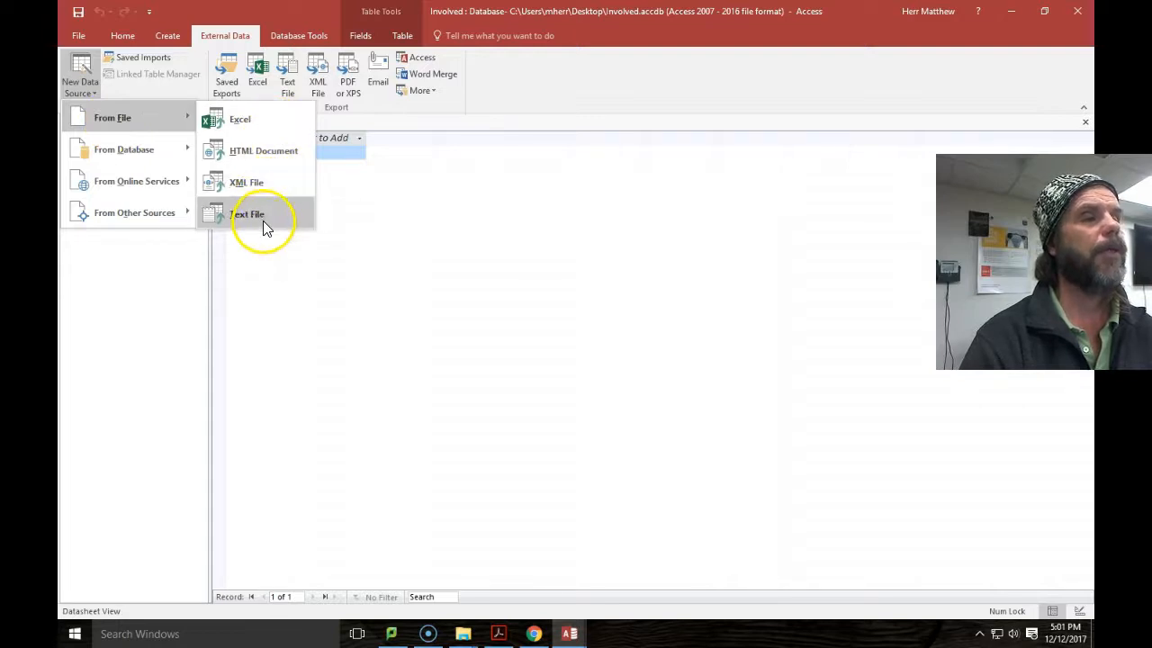
left_click(442, 280)
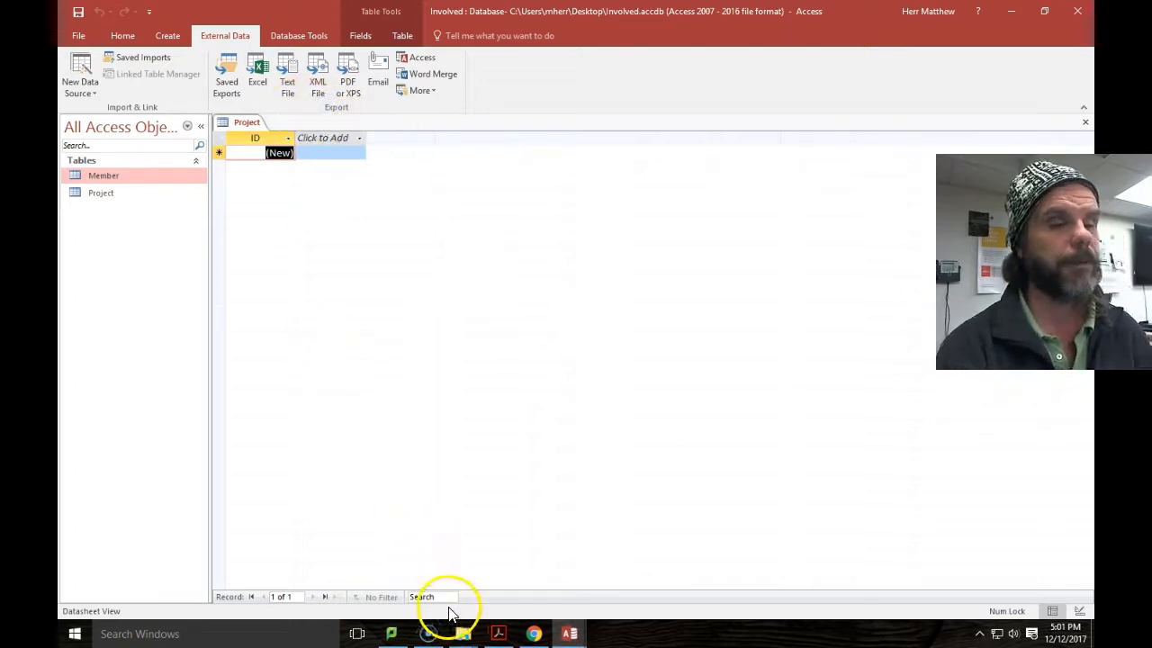
Scroll the assignment PDF to Figure B-11's Service records and steps 19–22.
left_click(533, 633)
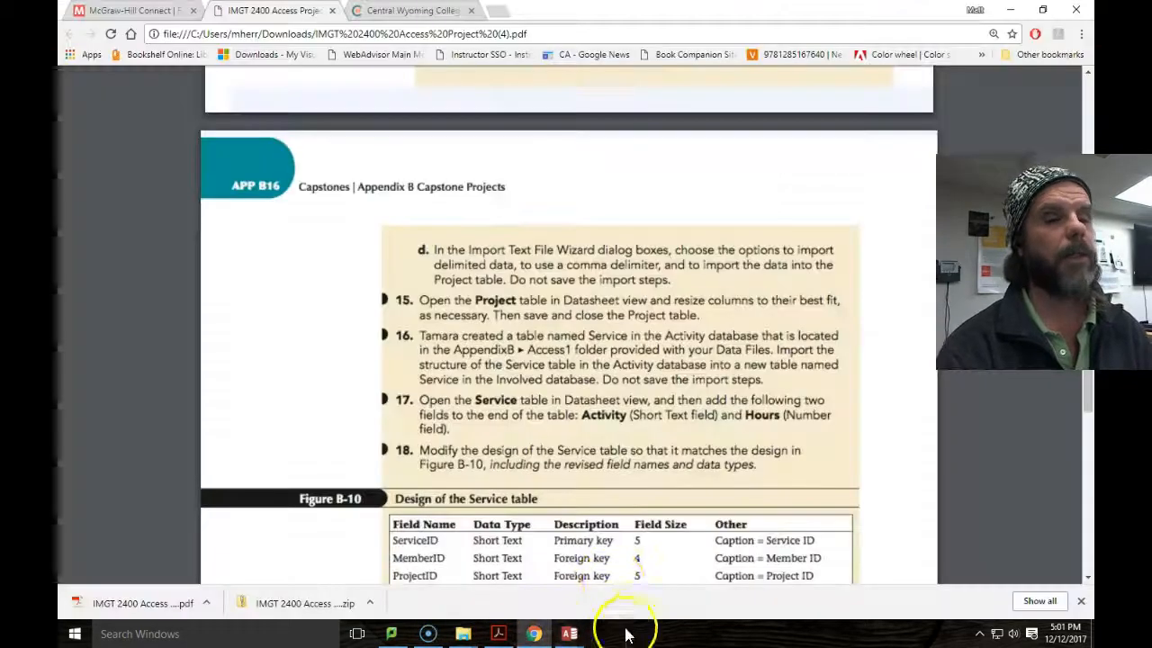
scroll(554, 434, "down", 5)
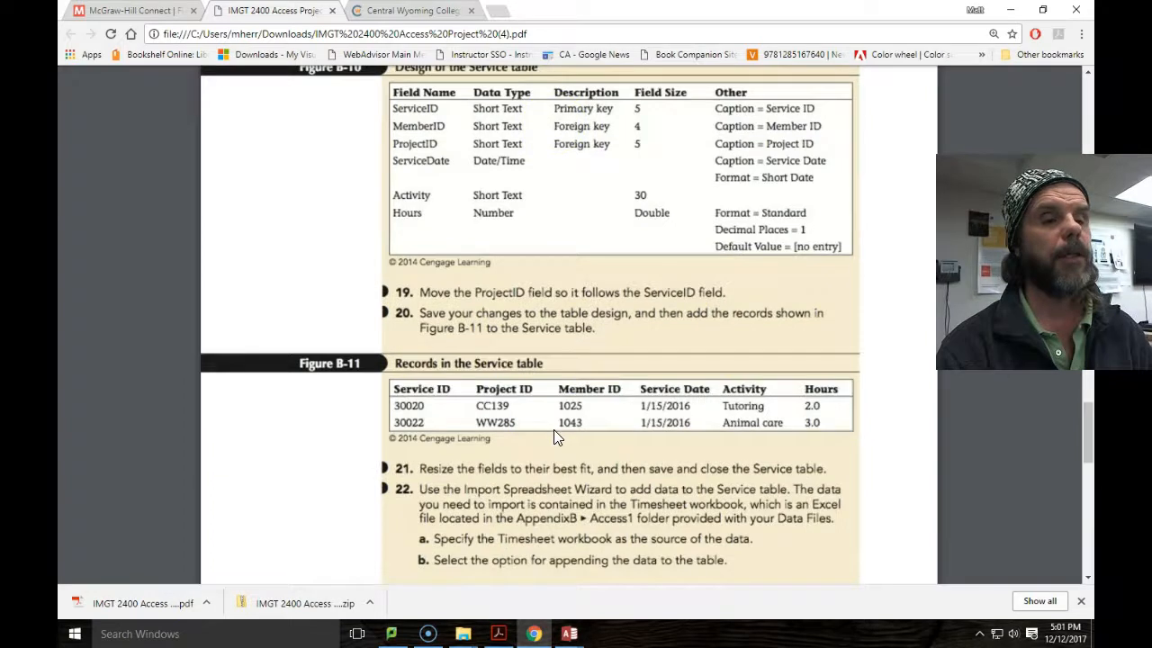
scroll(554, 436, "down", 2)
left_click(568, 634)
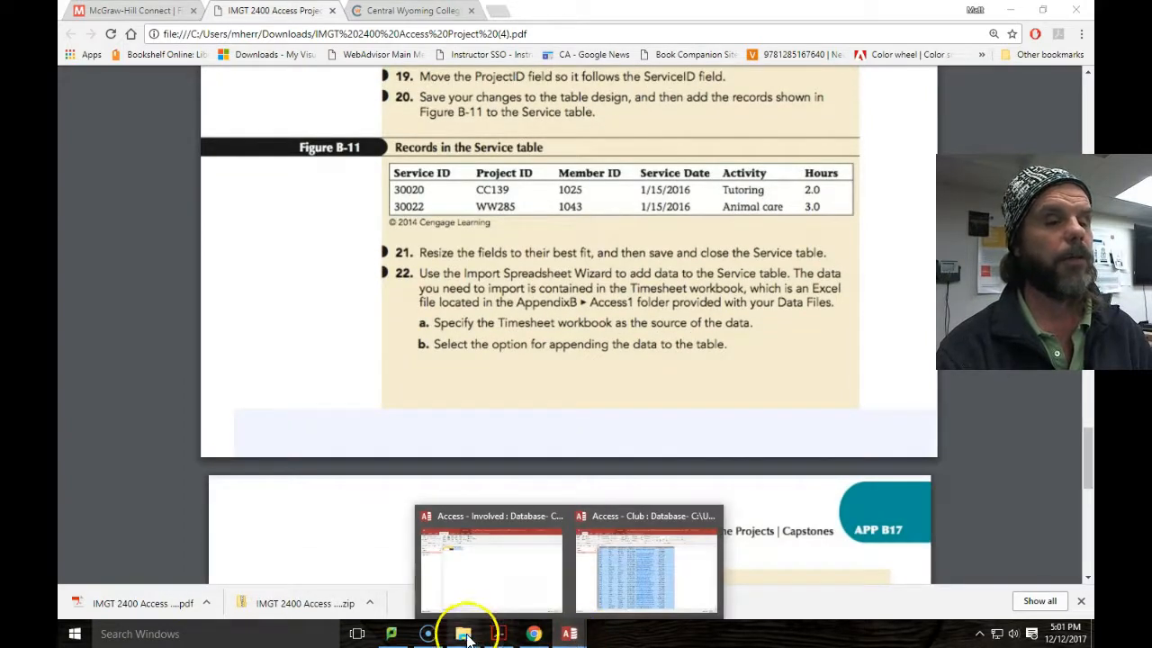
Sort Downloads by date and name, then open involved.accdb from Involved (2) in Access.
mouse_move(460, 632)
left_click(421, 525)
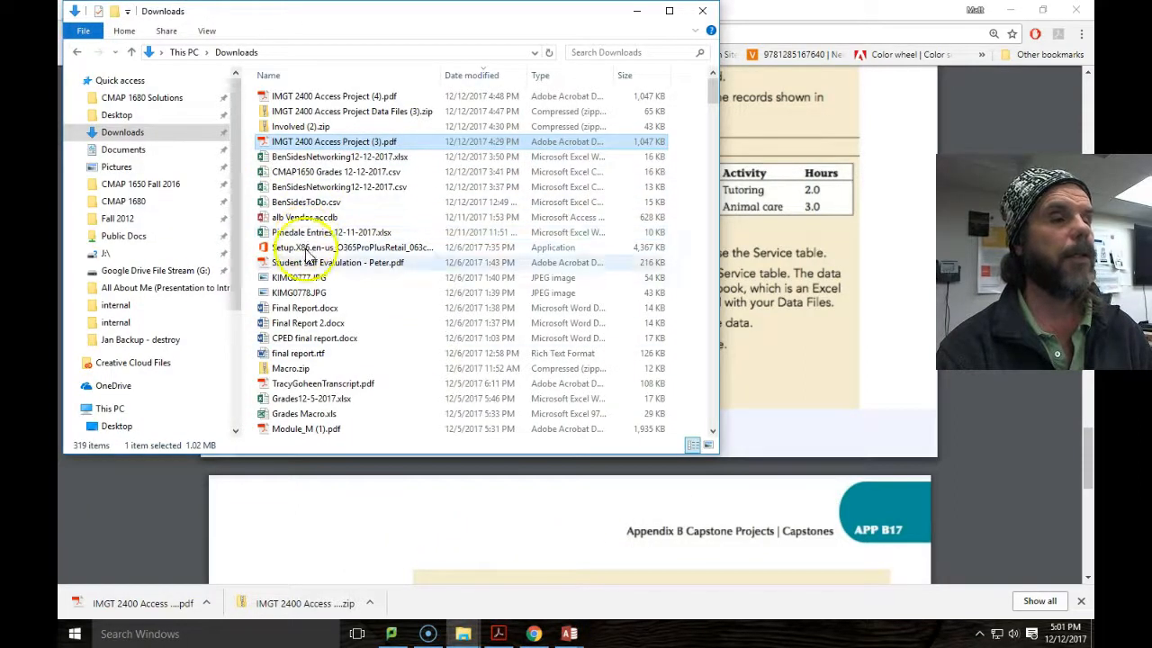
left_click(484, 76)
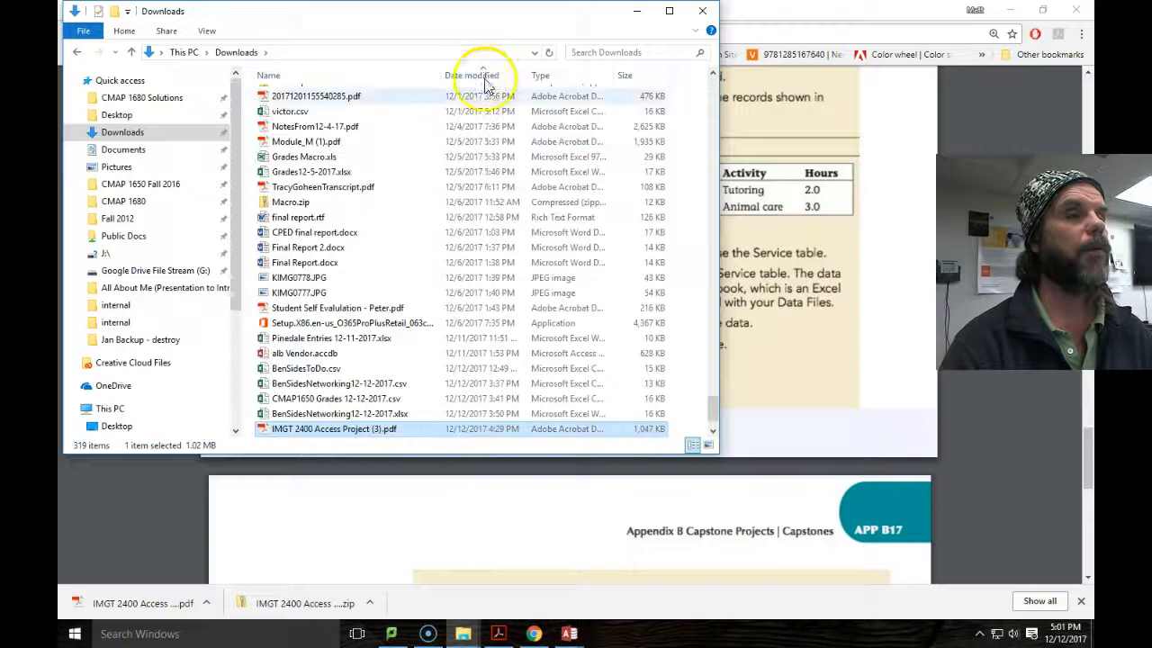
scroll(439, 245, "up", 10)
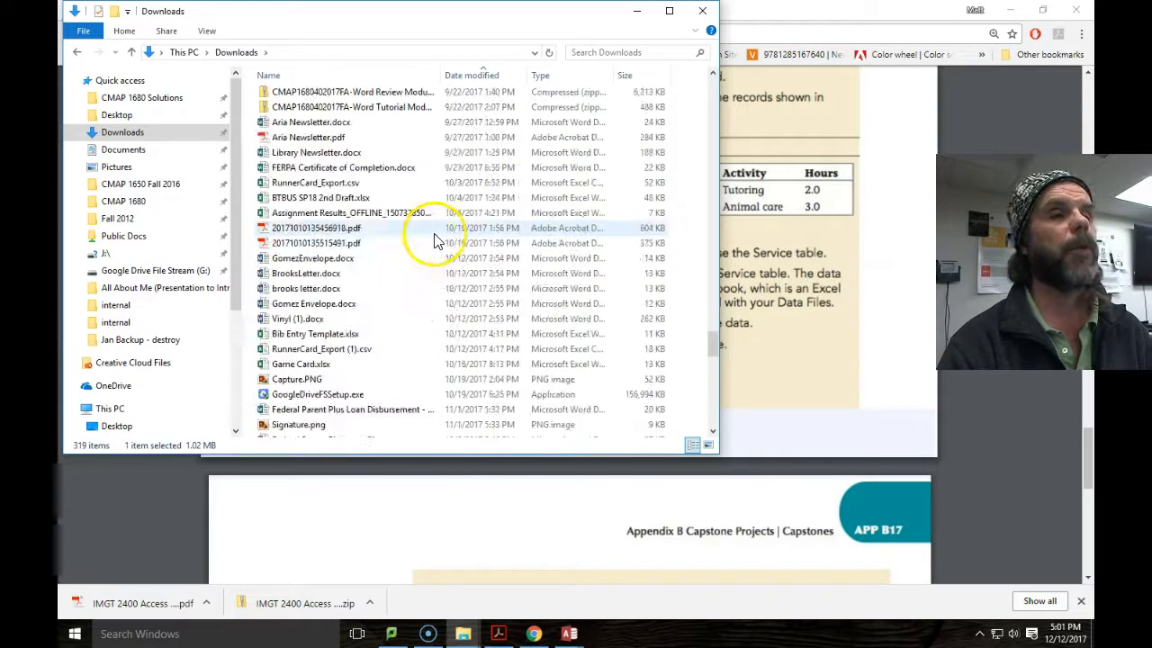
scroll(433, 247, "down", 10)
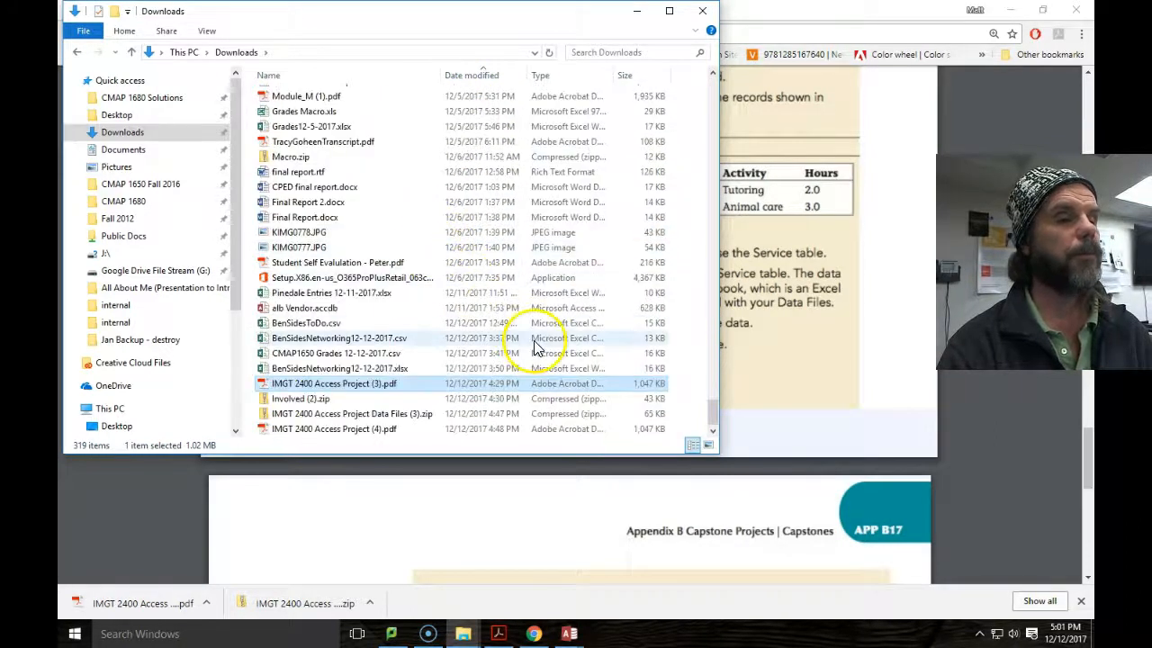
left_click(293, 400)
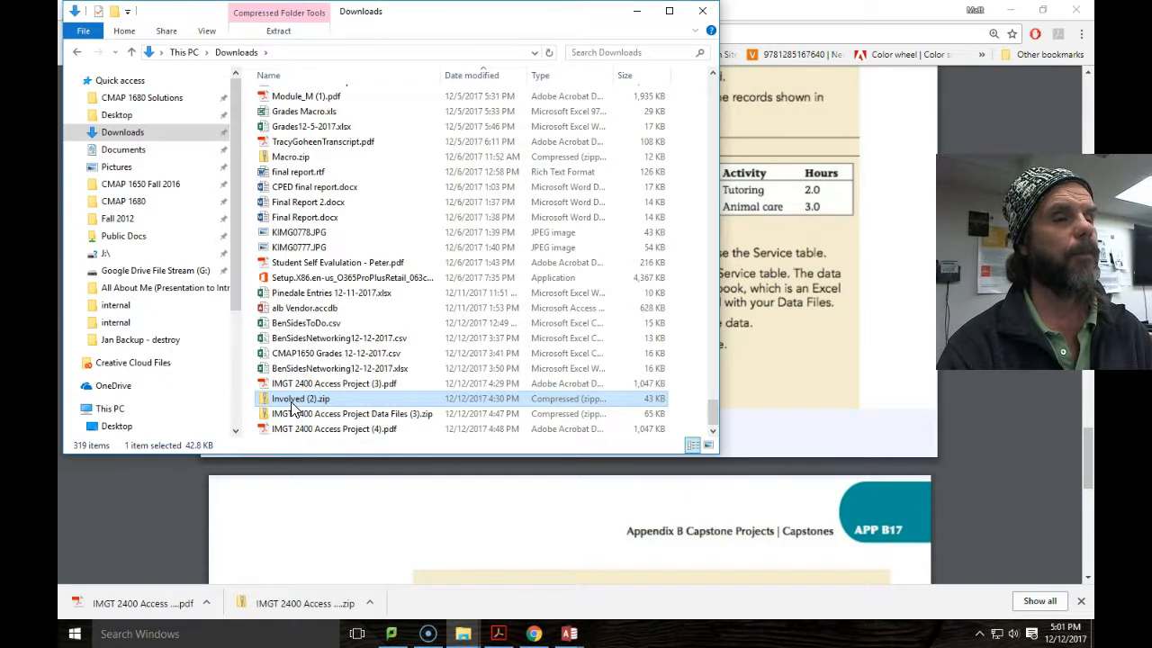
left_click(270, 74)
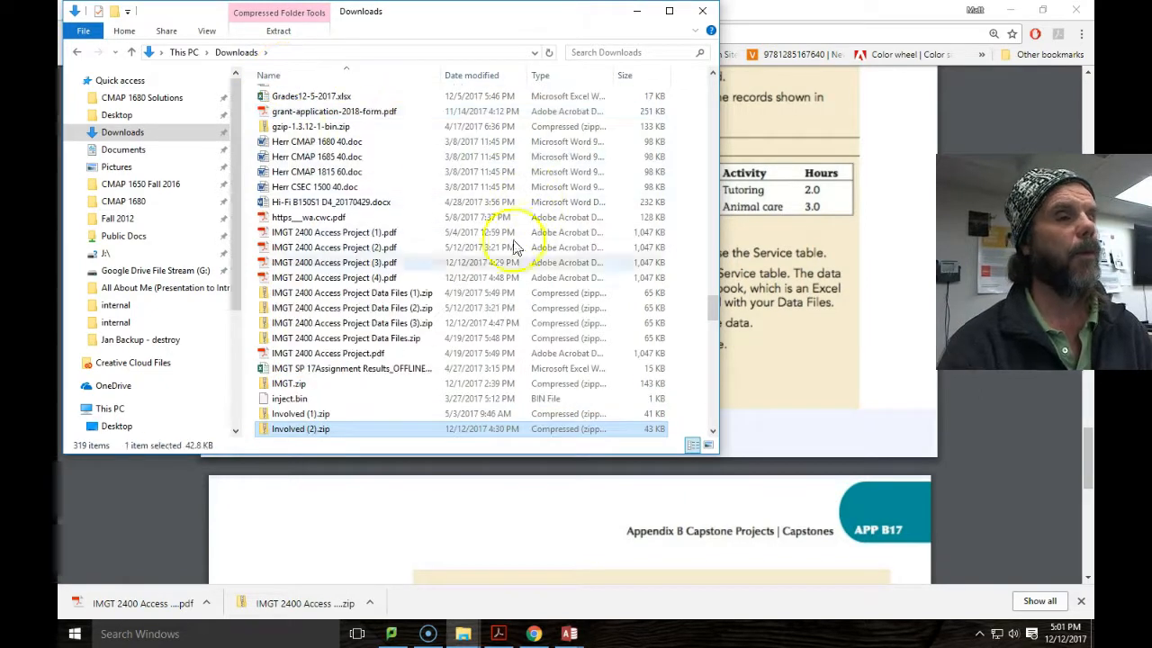
scroll(353, 384, "down", 4)
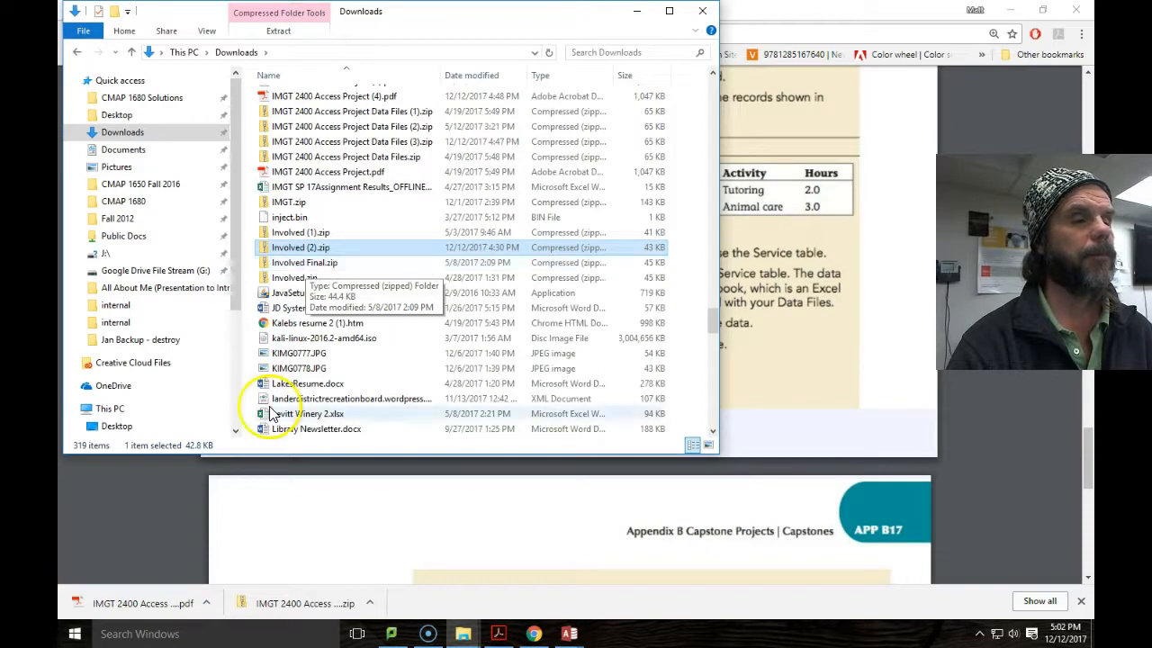
left_click(82, 593)
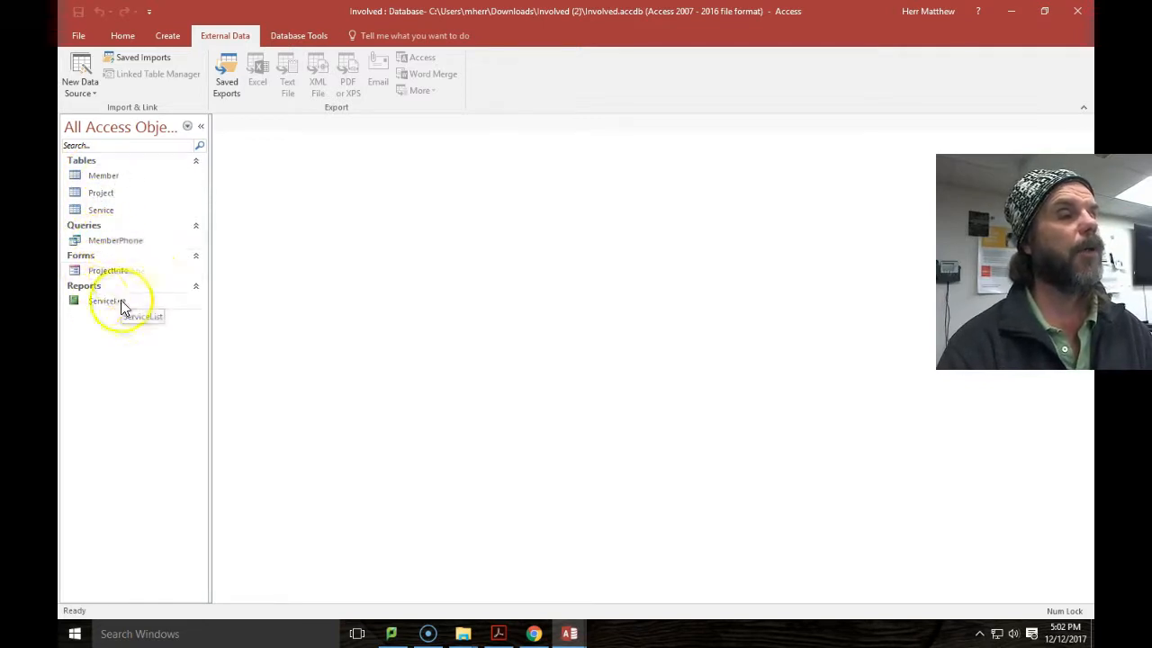
Open the Member table and switch it to Design view.
left_click(105, 176)
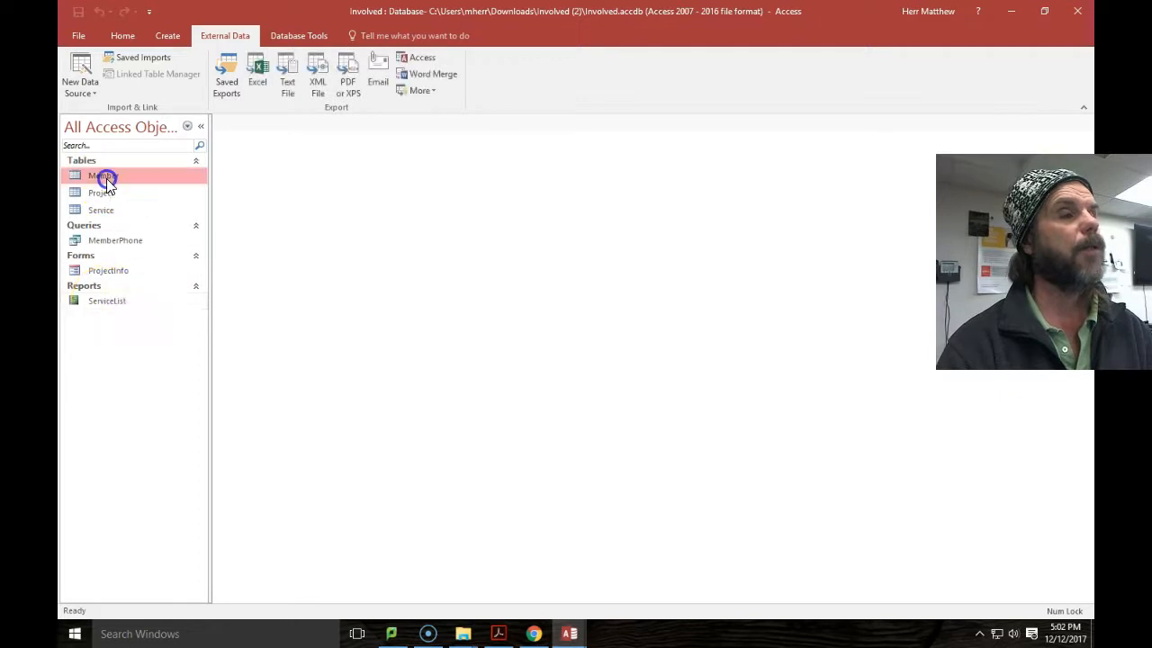
double_click(105, 177)
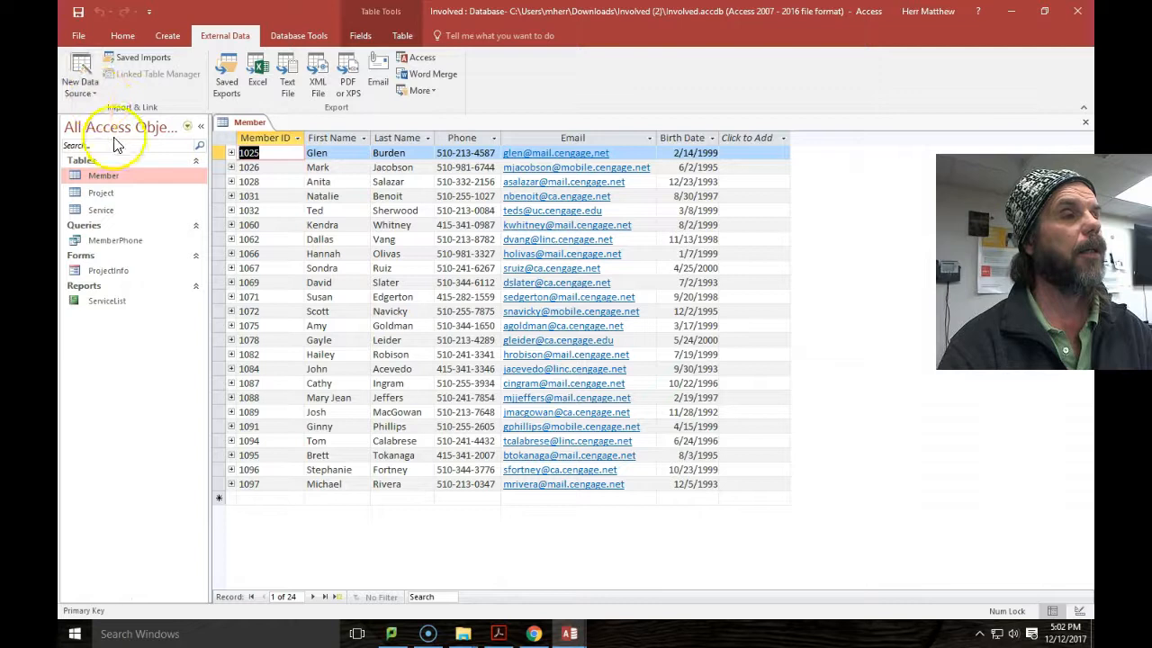
left_click(121, 40)
left_click(74, 83)
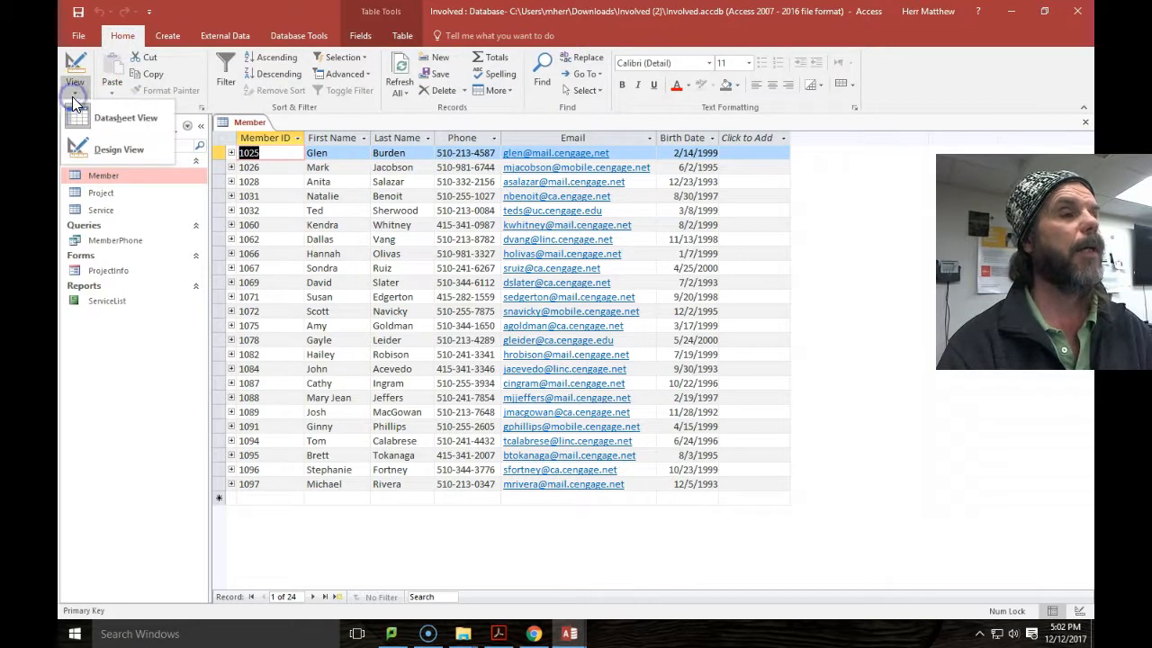
left_click(93, 158)
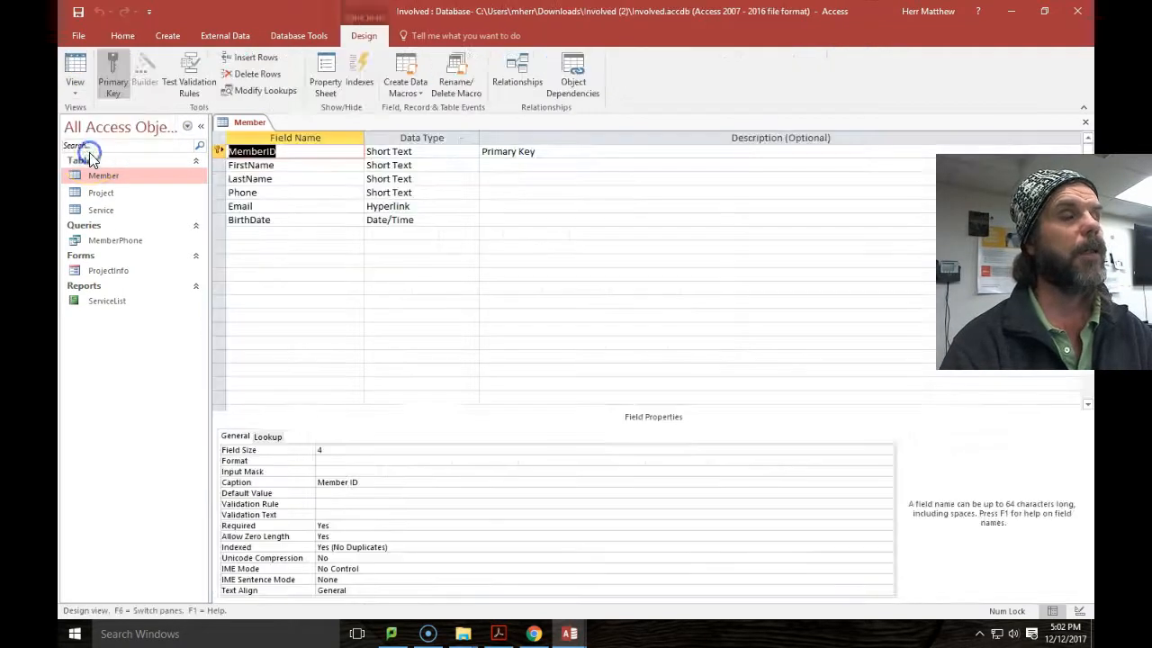
Review each Member field's properties, FirstName to BirthDate and back to MemberID, then open Project.
left_click(218, 165)
left_click(217, 179)
left_click(217, 193)
left_click(217, 206)
left_click(217, 219)
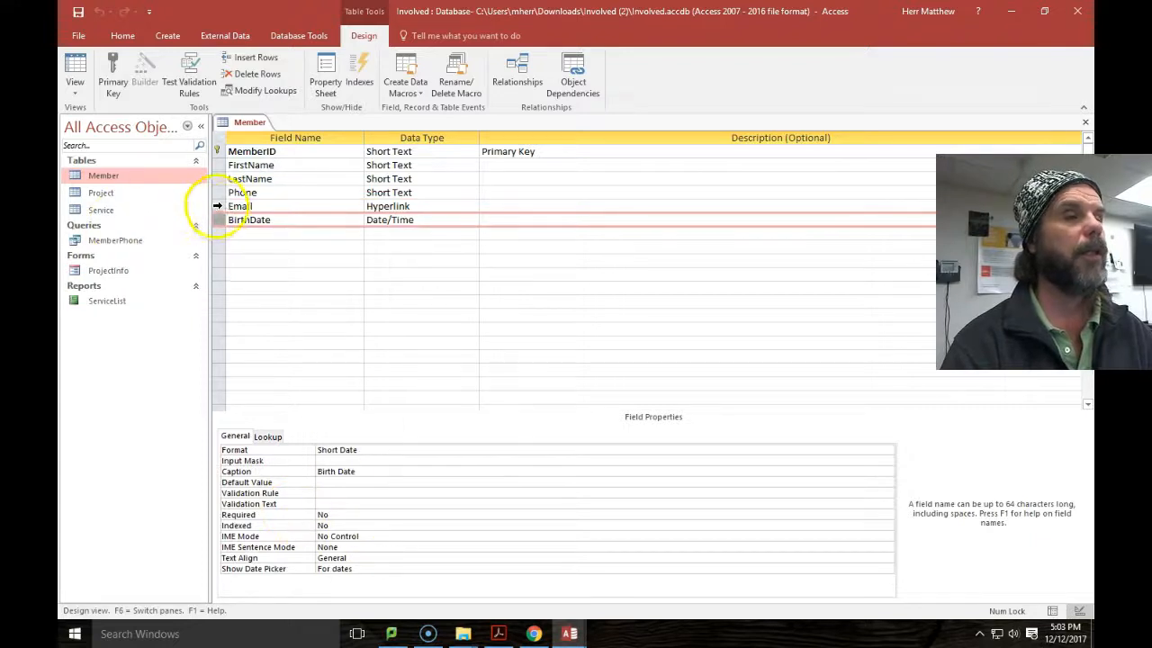
left_click(217, 206)
left_click(217, 192)
left_click(217, 179)
left_click(217, 165)
left_click(217, 151)
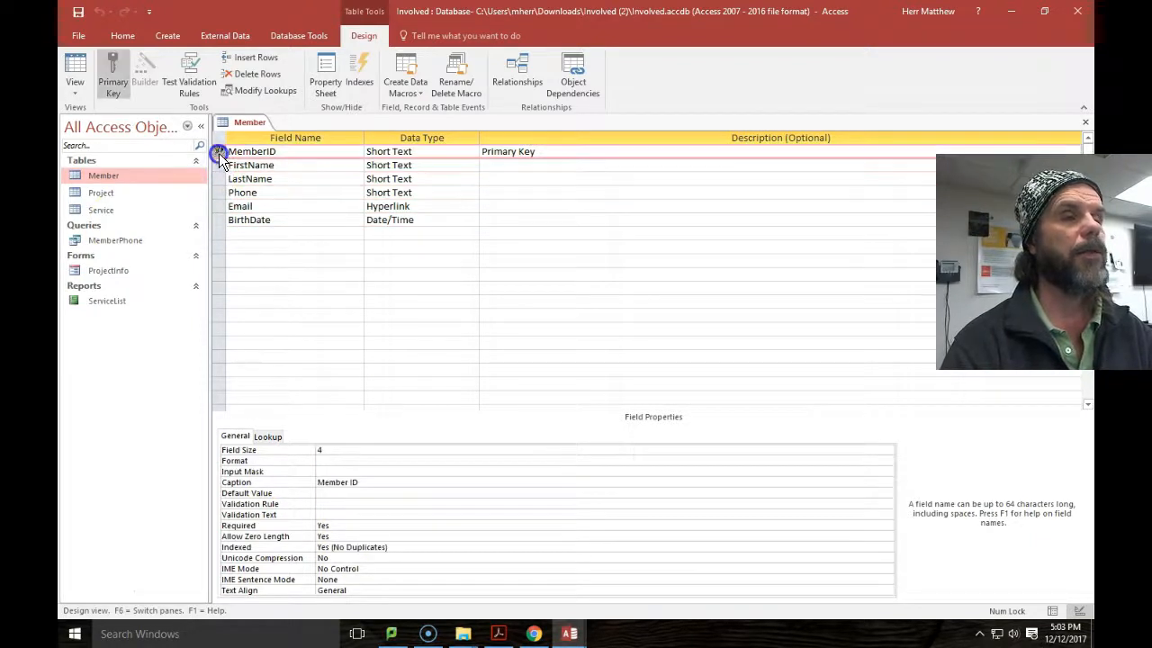
left_click(103, 194)
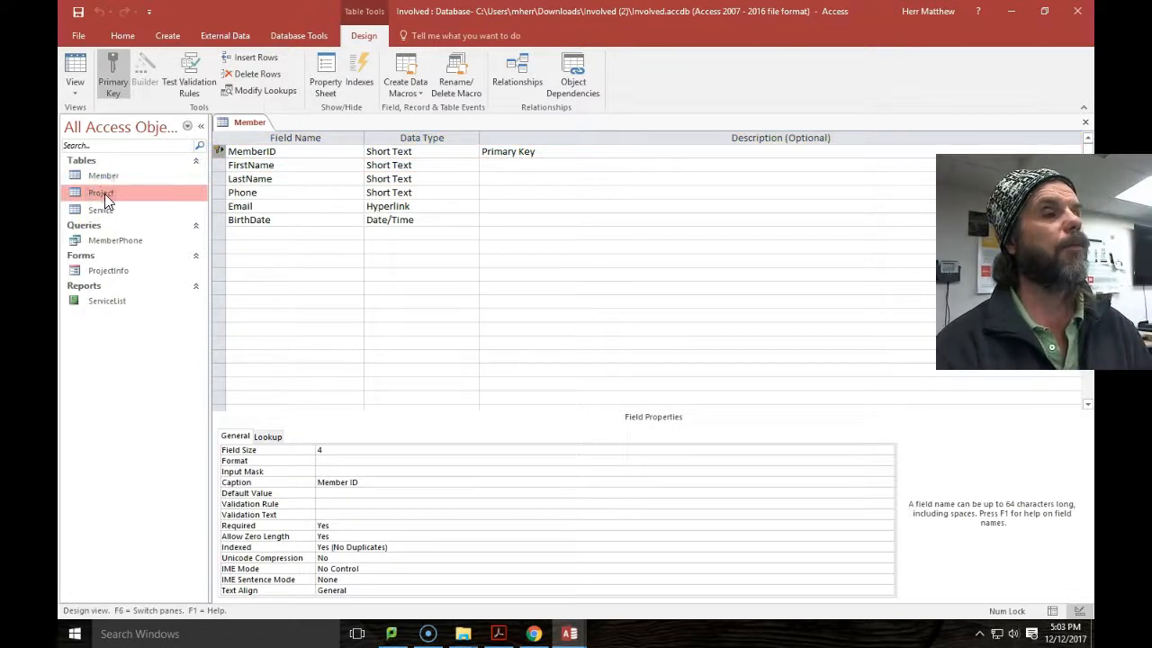
double_click(105, 194)
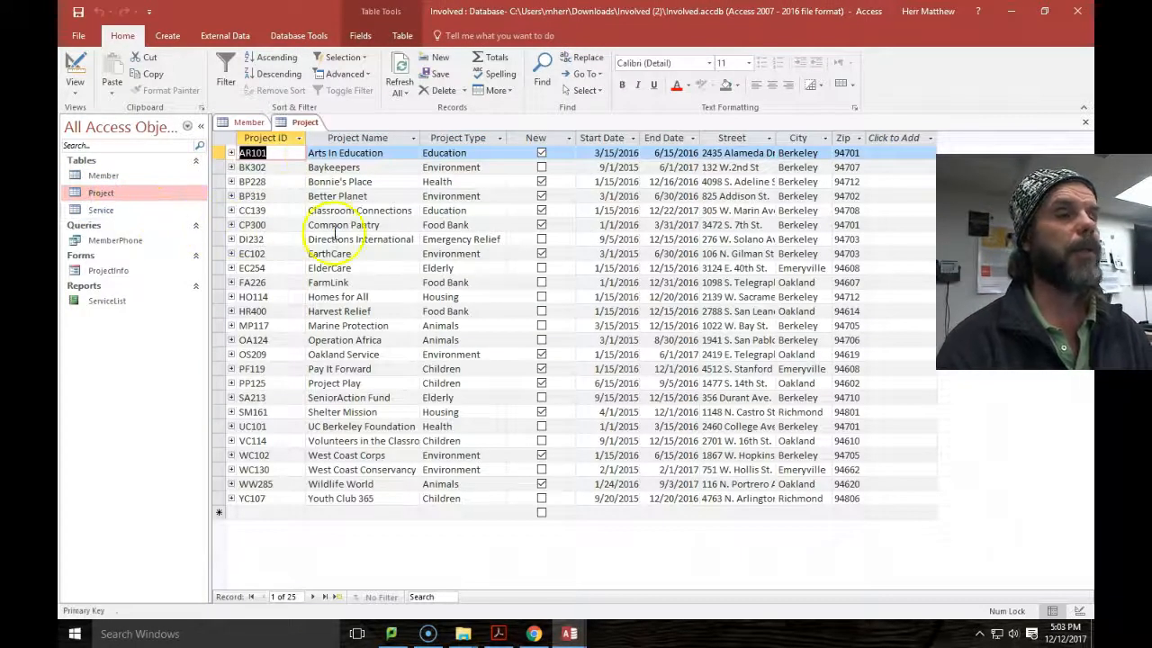
Switch Project to Design view, review ProjectName through Zip properties, then open the Service table.
left_click(74, 83)
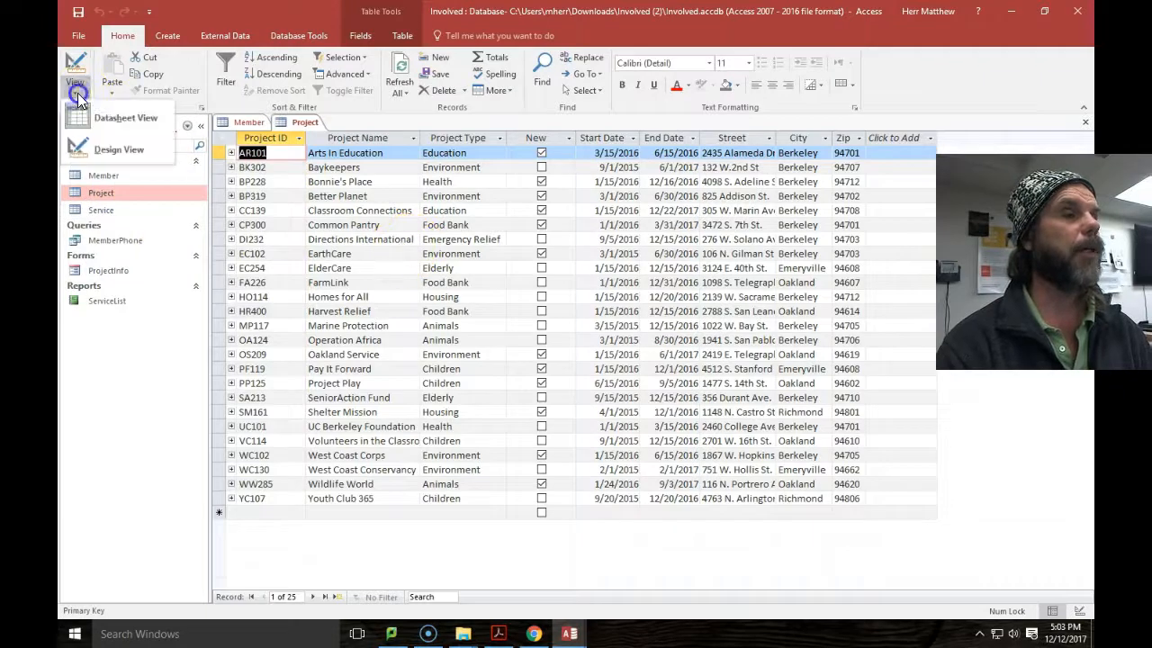
left_click(116, 151)
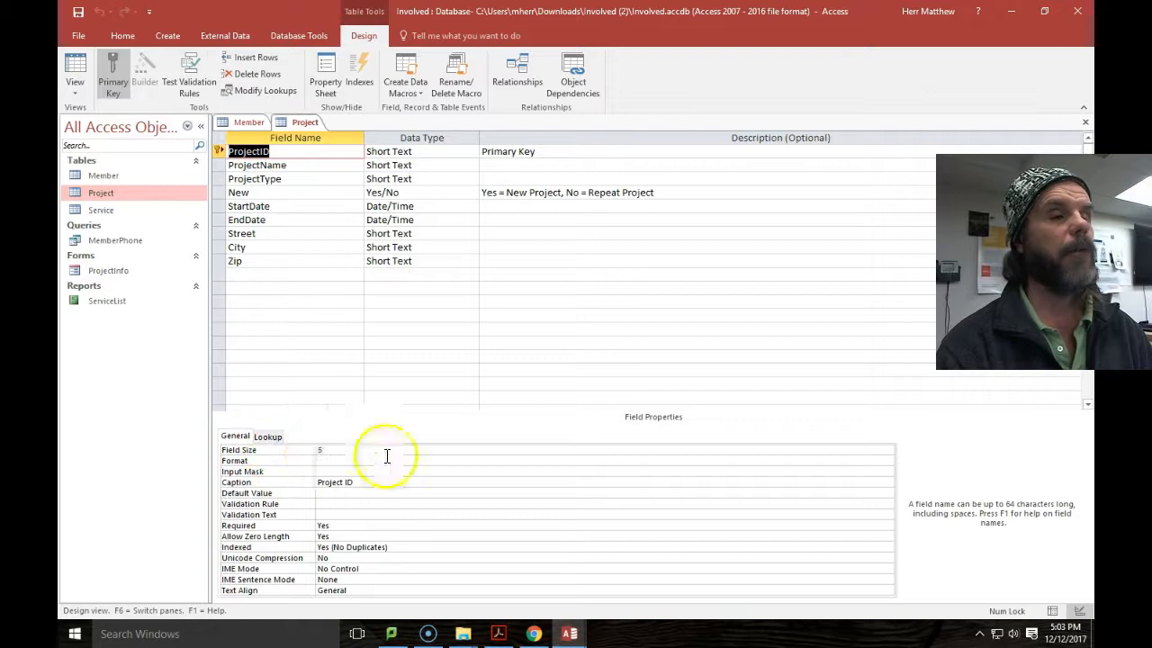
left_click(218, 164)
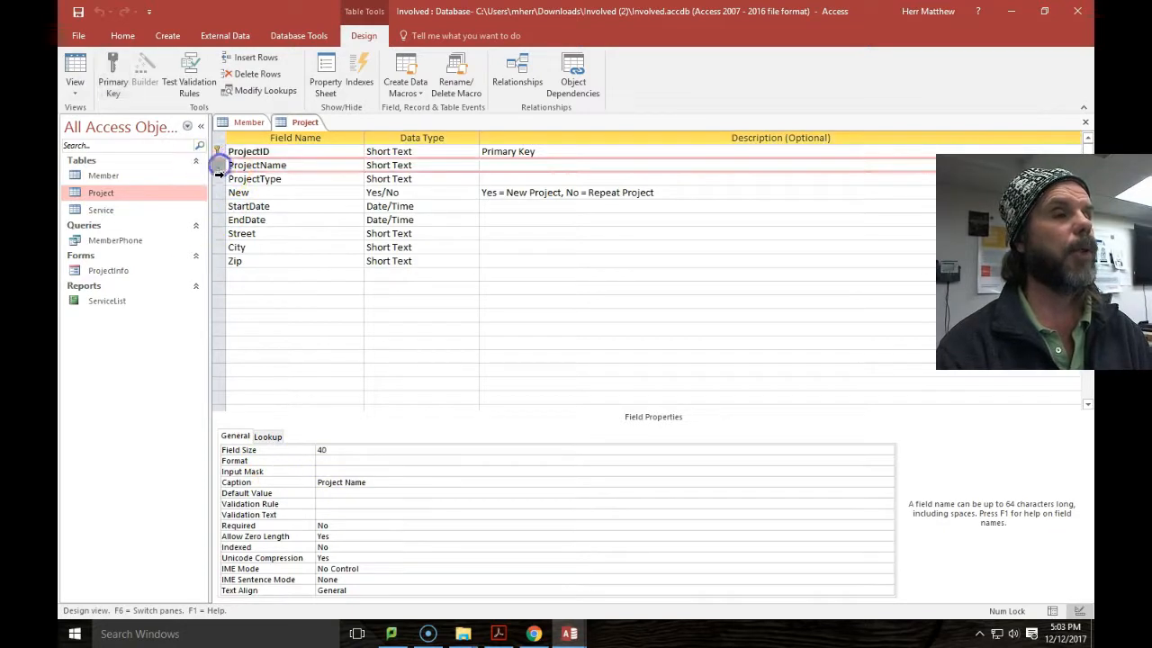
left_click(218, 178)
left_click(218, 193)
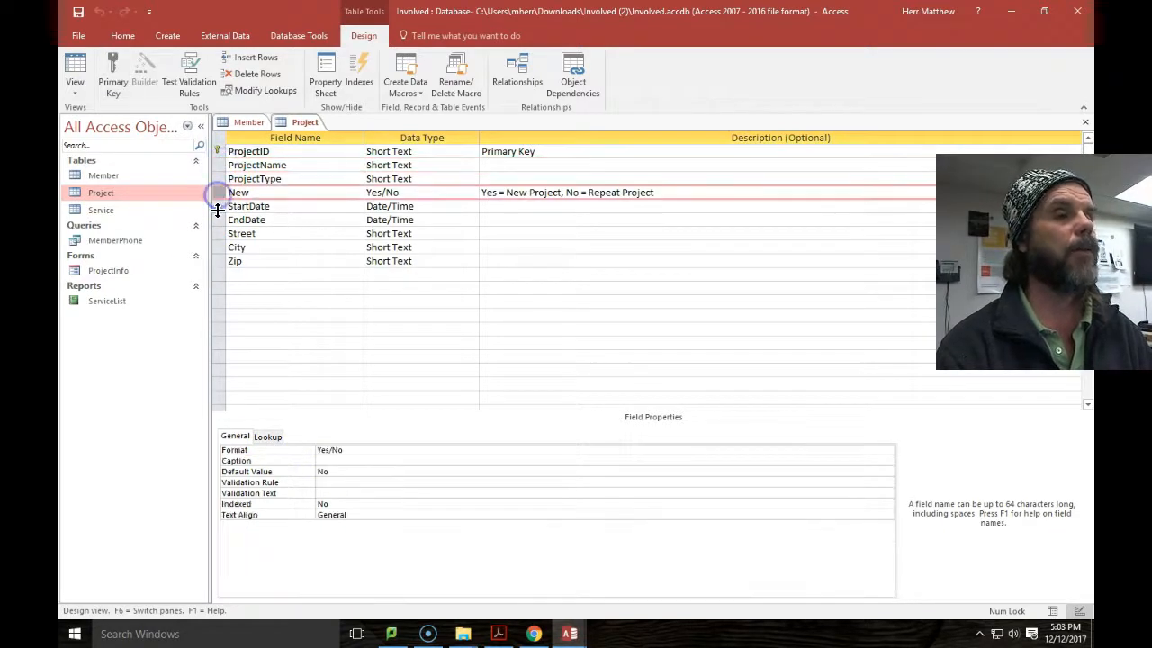
left_click(219, 207)
left_click(219, 220)
left_click(217, 233)
left_click(218, 247)
left_click(217, 261)
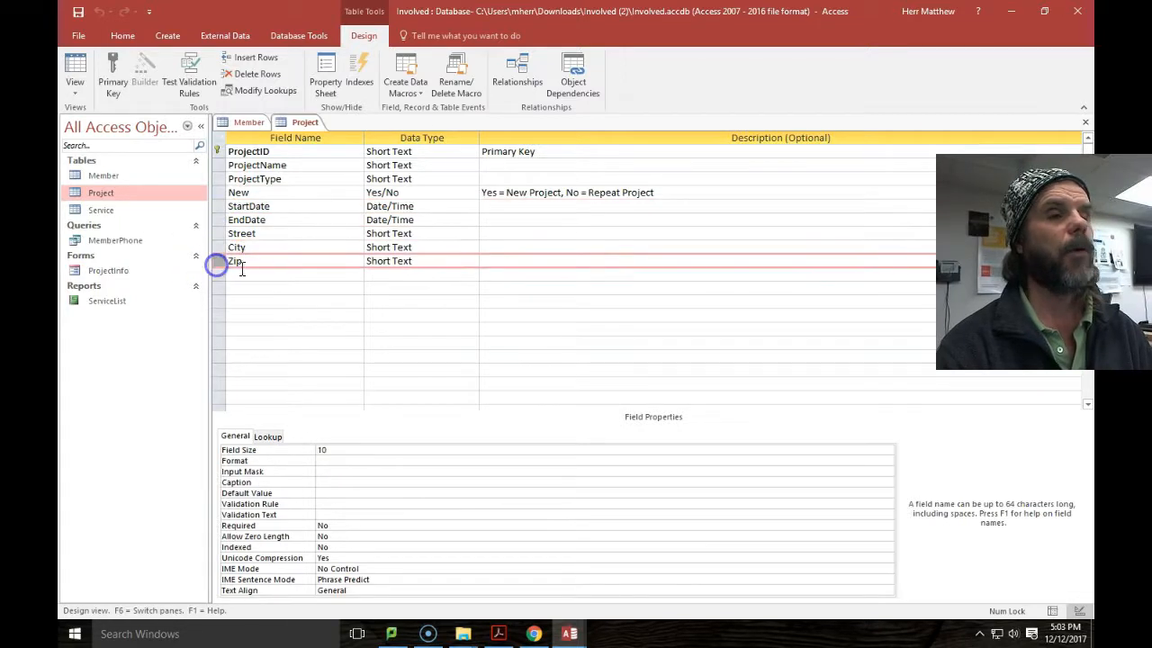
double_click(100, 209)
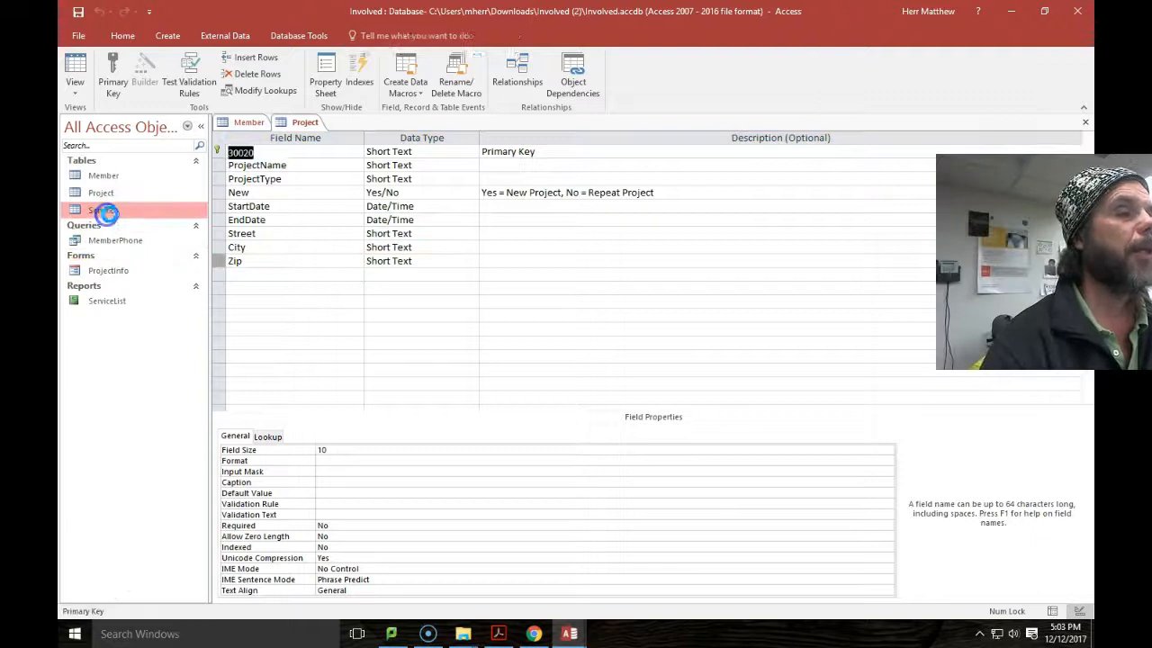
Switch Service to Design view and review ProjectID, MemberID, ServiceDate, Activity and Hours fields.
left_click(76, 89)
left_click(83, 150)
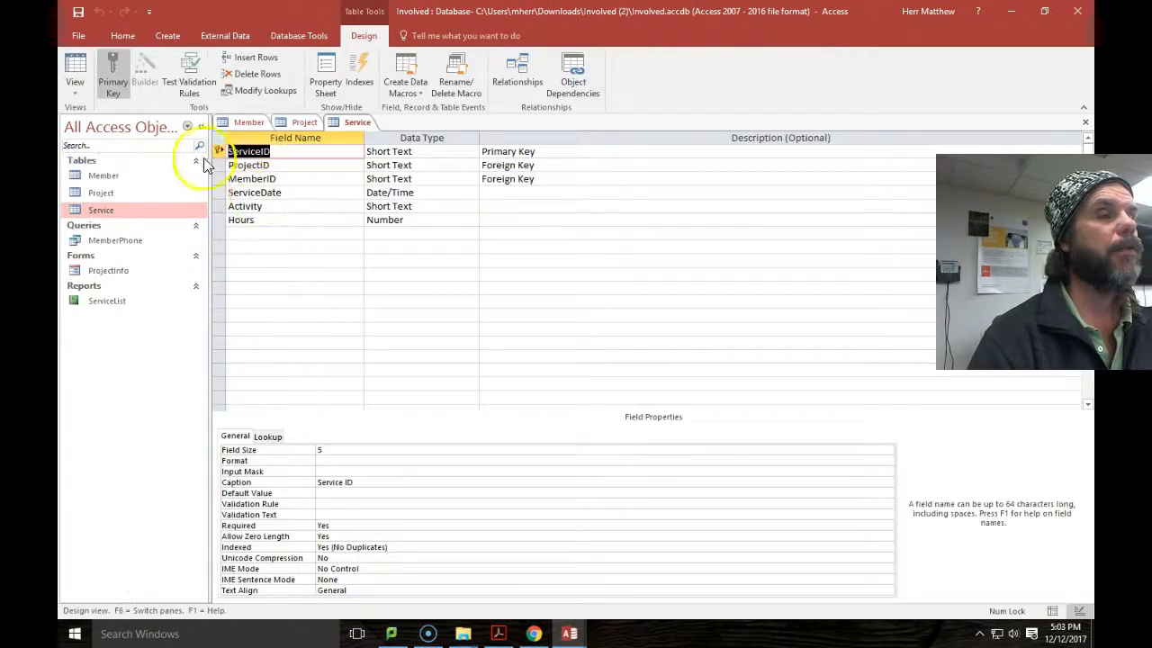
left_click_drag(216, 164, 217, 179)
left_click(216, 195)
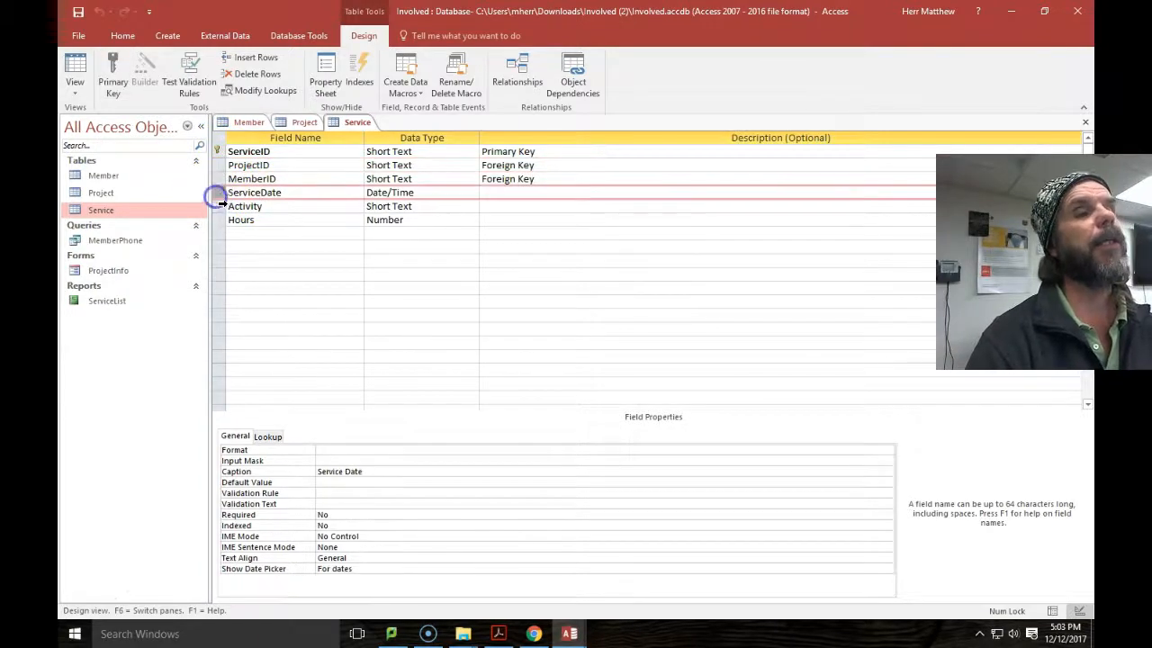
left_click(221, 209)
left_click(220, 222)
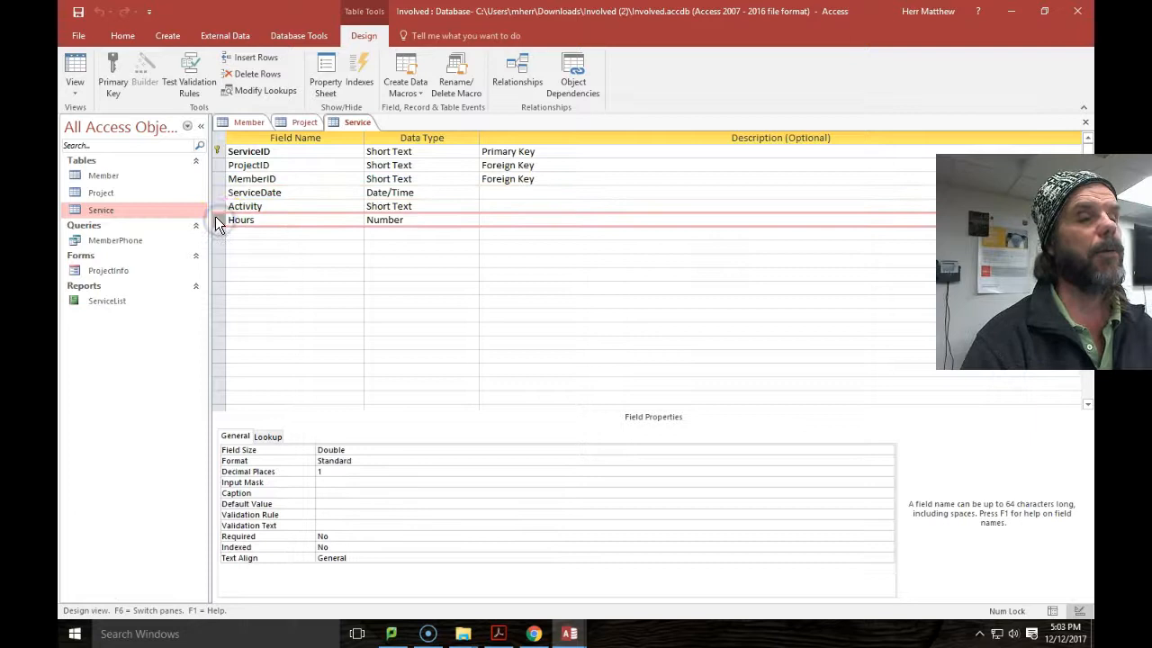
Dismiss MemberPhone's table-in-use error and close the Service and Project tables.
double_click(115, 243)
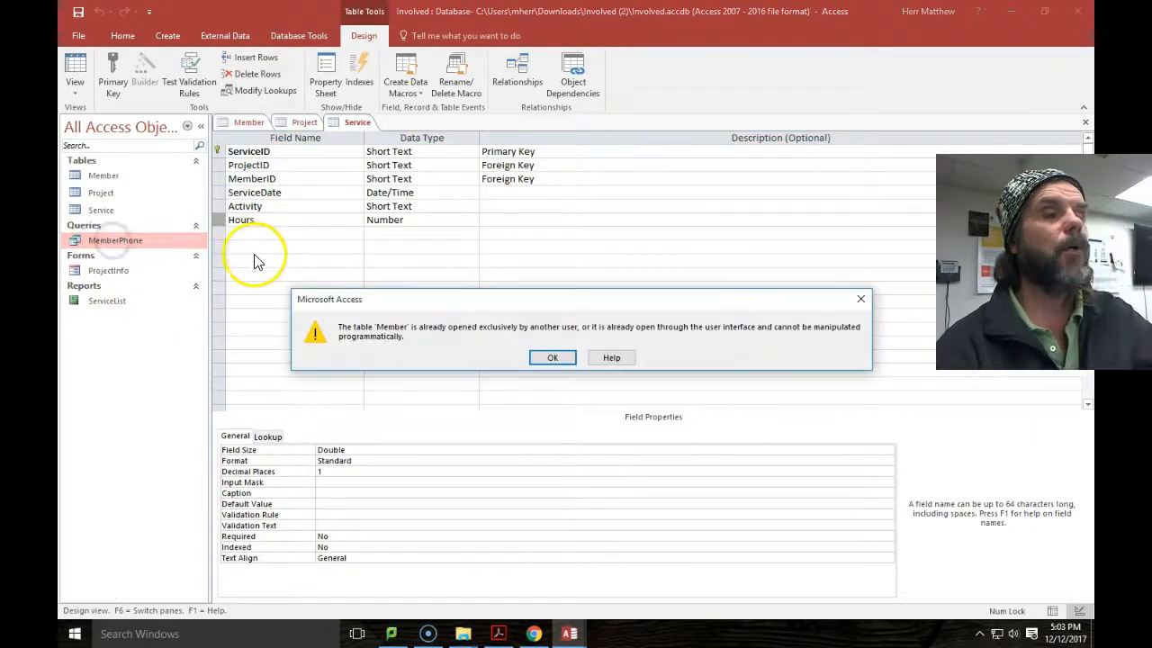
left_click(551, 358)
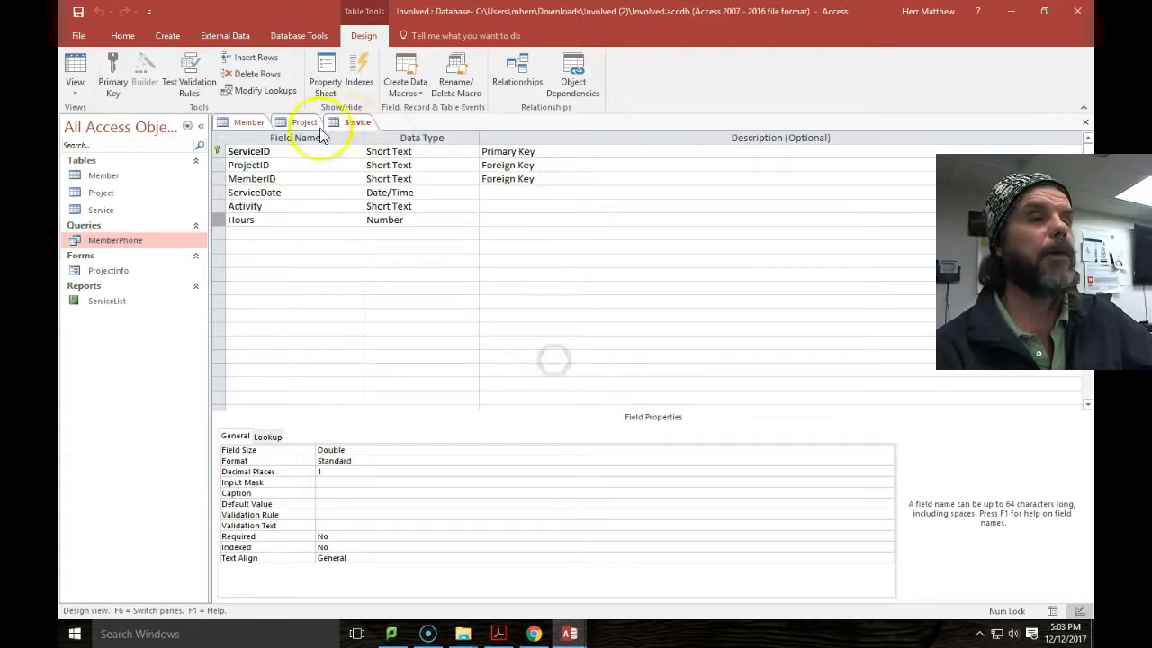
left_click(1086, 124)
left_click(1086, 124)
Close the Member table, then open the MemberPhone query results and the ProjectInfo form.
left_click(1086, 123)
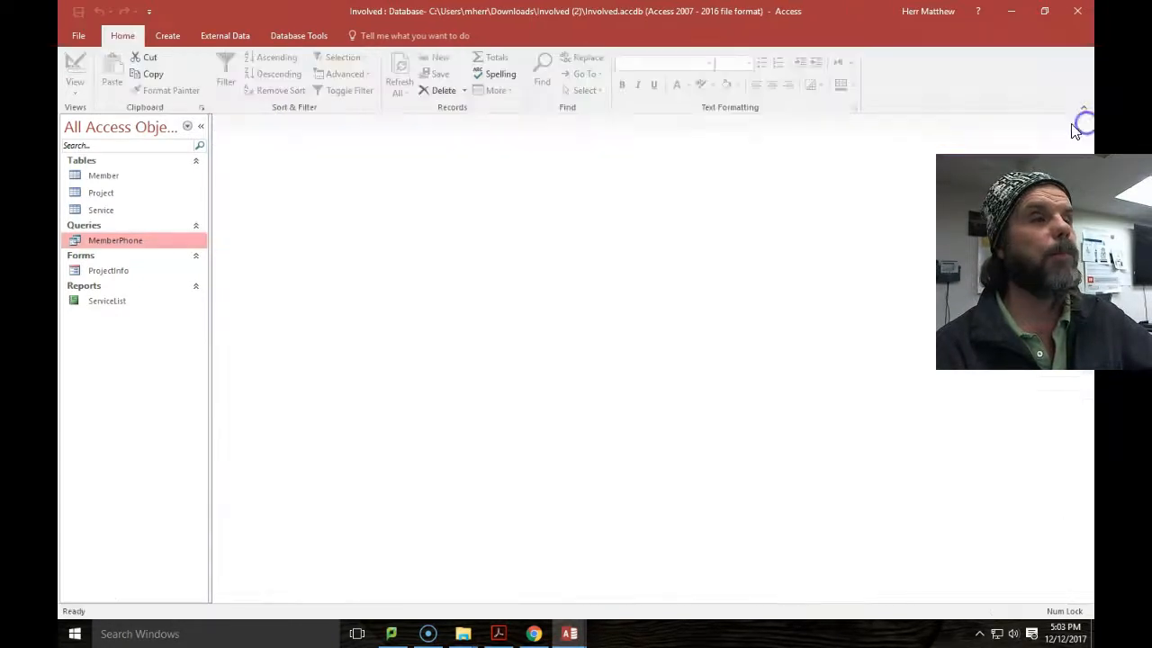
double_click(124, 241)
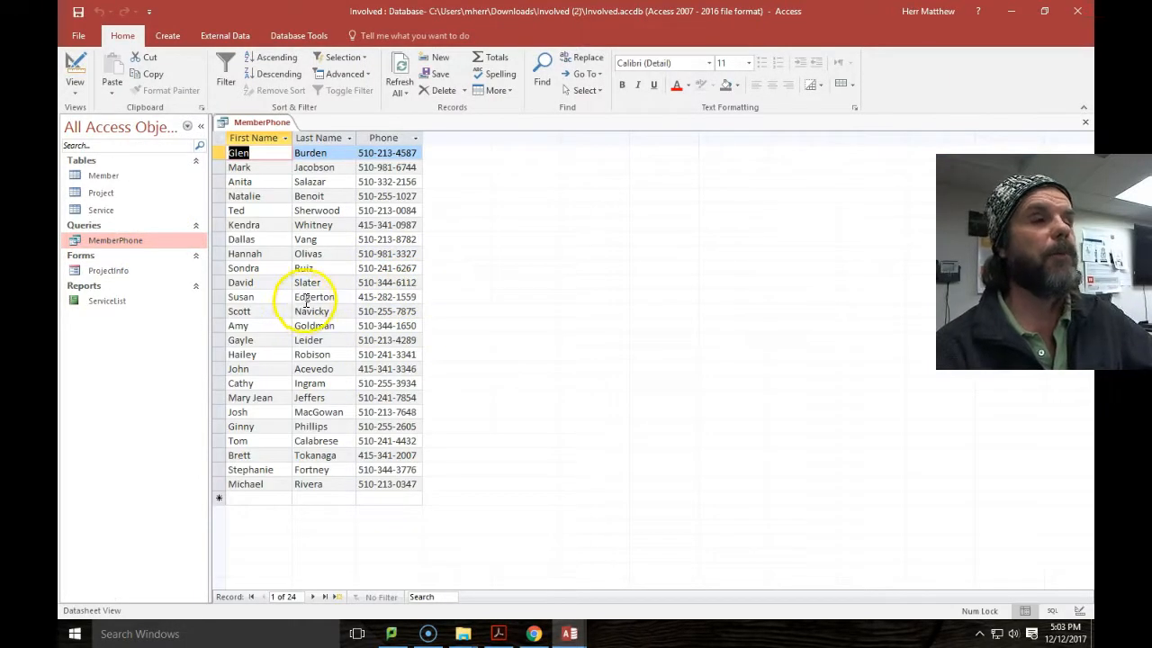
double_click(98, 270)
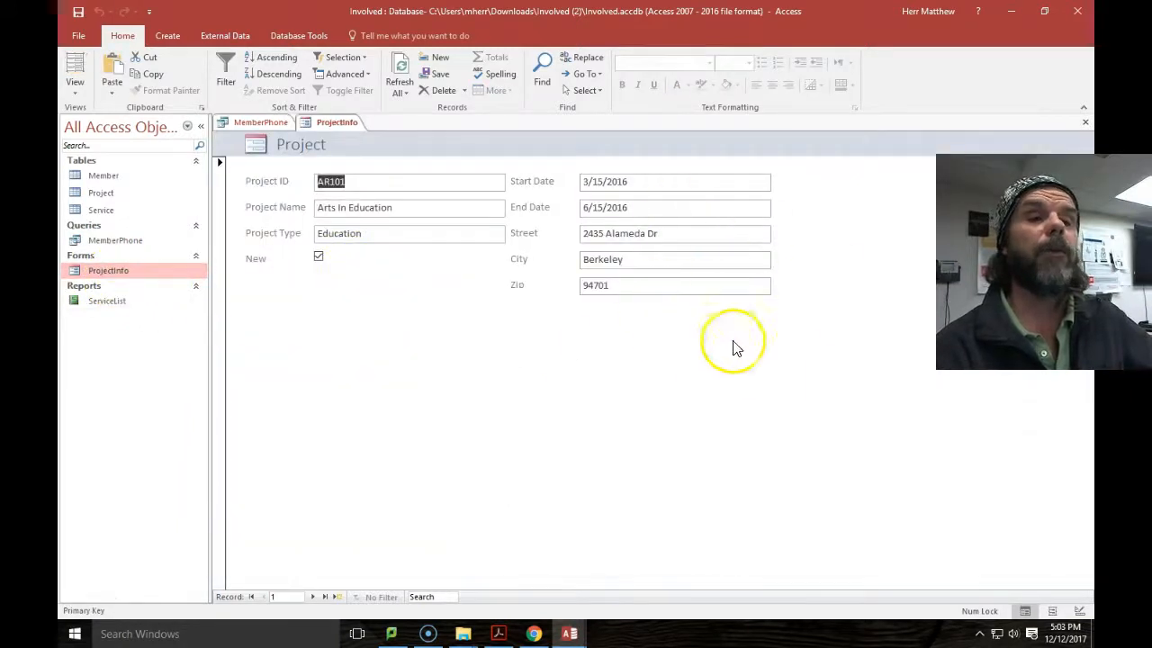
Step forward through seven ProjectInfo records, then open the ServiceList report.
left_click(312, 597)
left_click(312, 596)
left_click(311, 595)
left_click(311, 596)
left_click(311, 595)
left_click(311, 596)
left_click(311, 596)
left_click(311, 595)
left_click(312, 596)
left_click(312, 596)
left_click(311, 596)
left_click(311, 596)
left_click(311, 596)
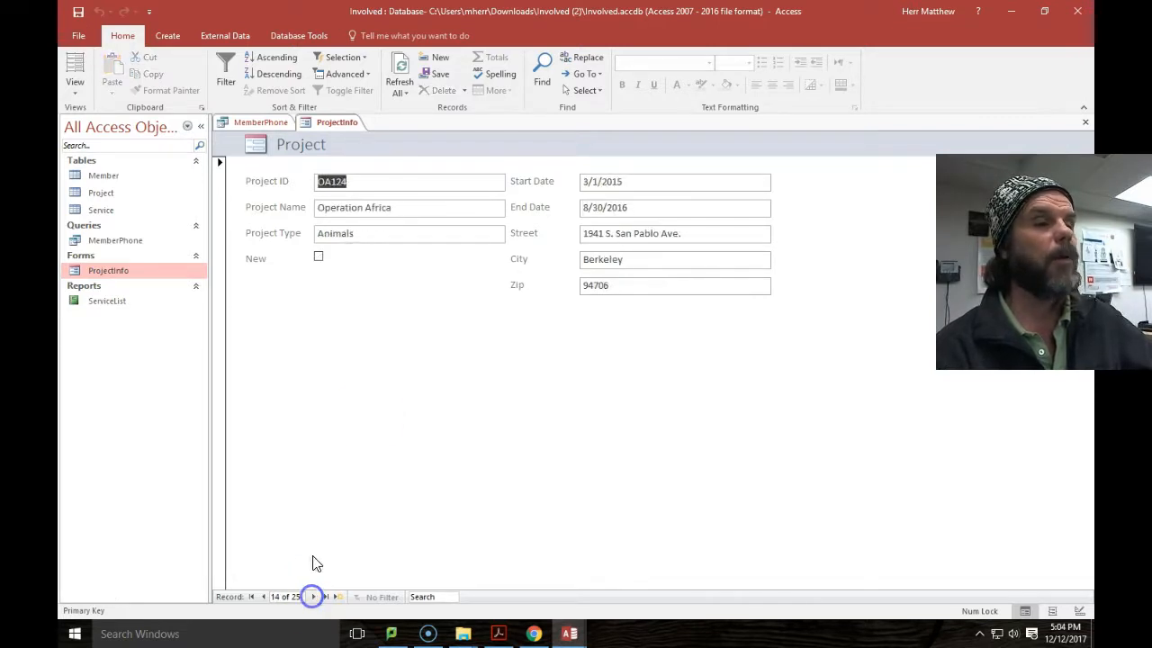
double_click(108, 300)
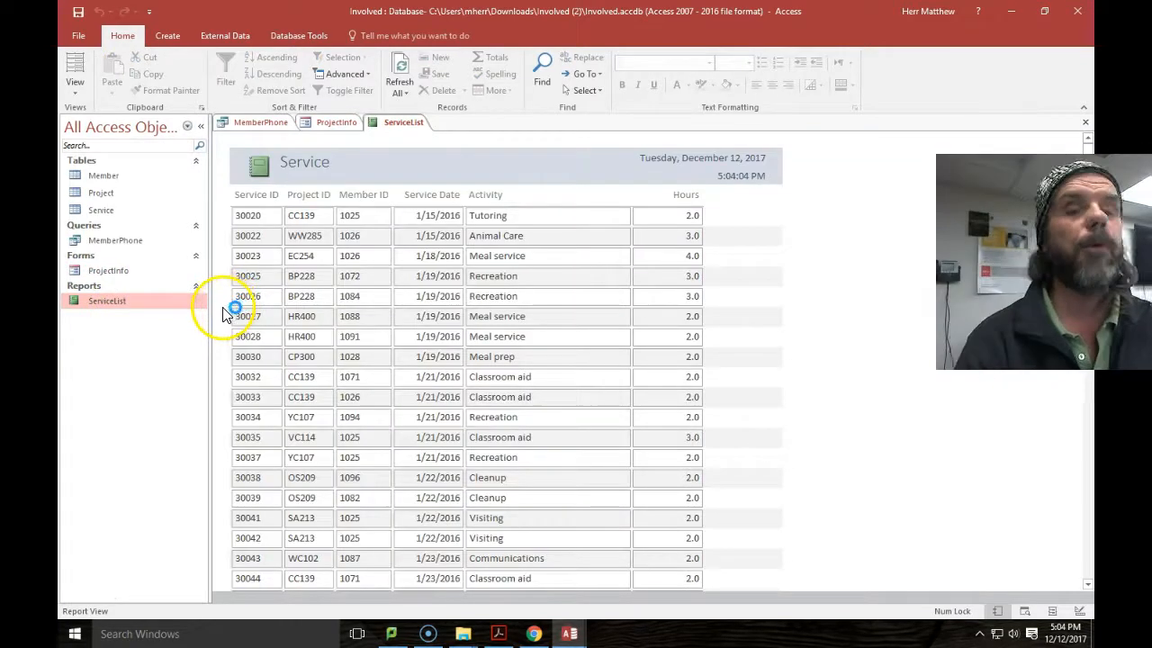
Scroll through the ServiceList report, then return to the assignment PDF at Figure B-11.
scroll(562, 341, "down", 10)
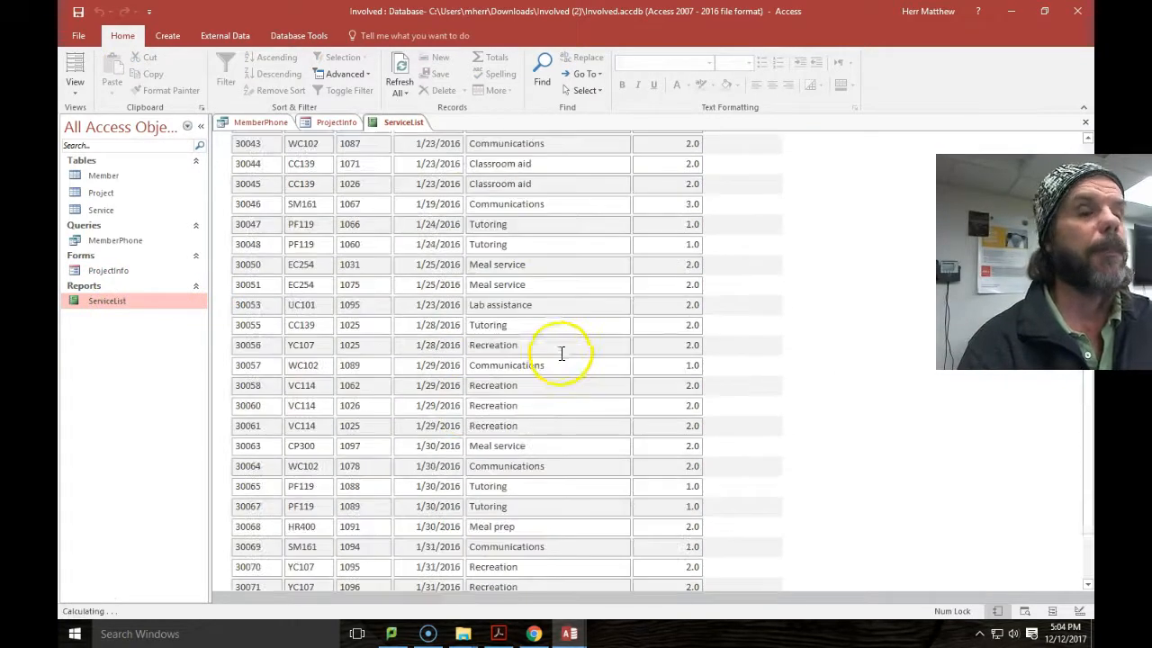
scroll(562, 351, "up", 10)
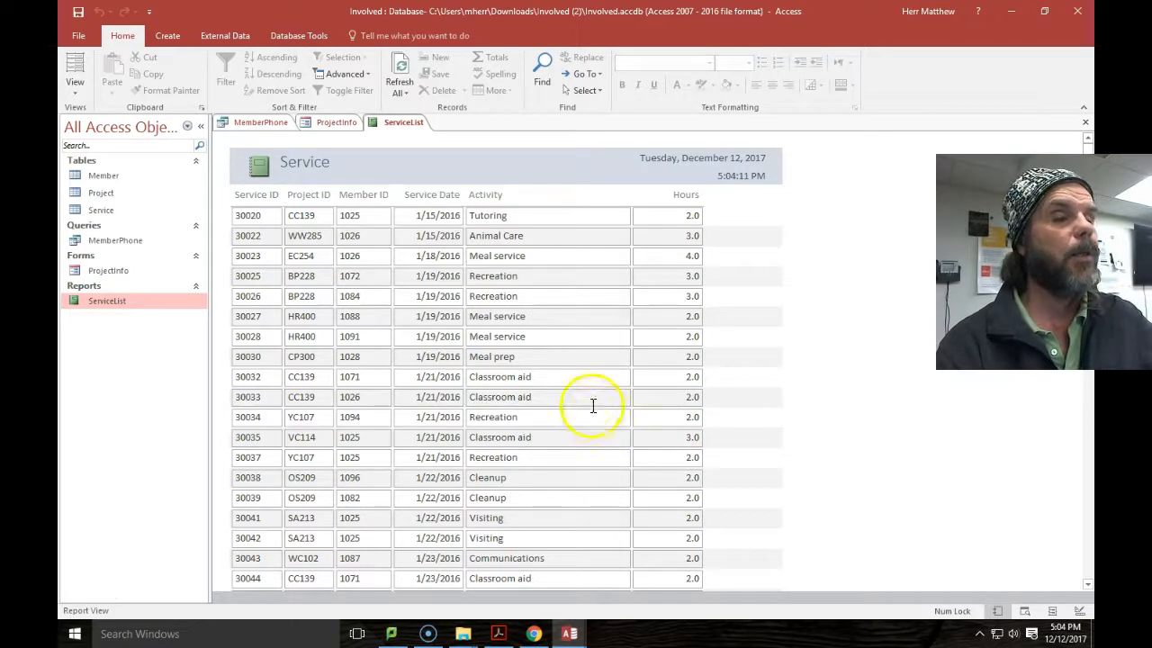
left_click(533, 633)
scroll(502, 414, "down", 10)
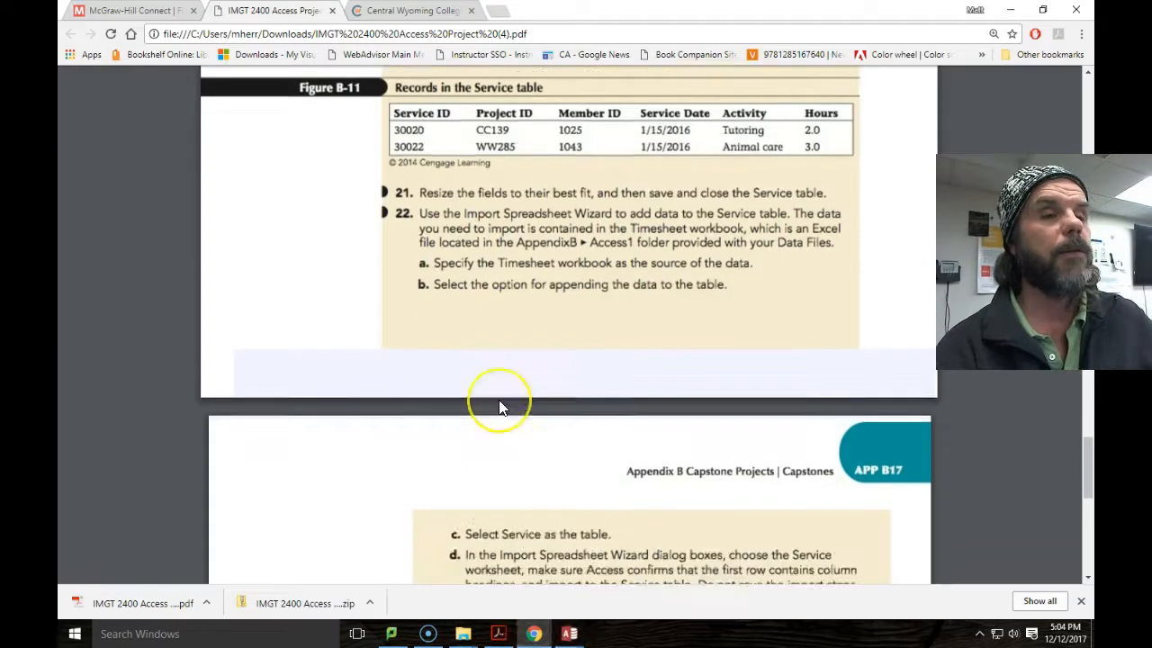